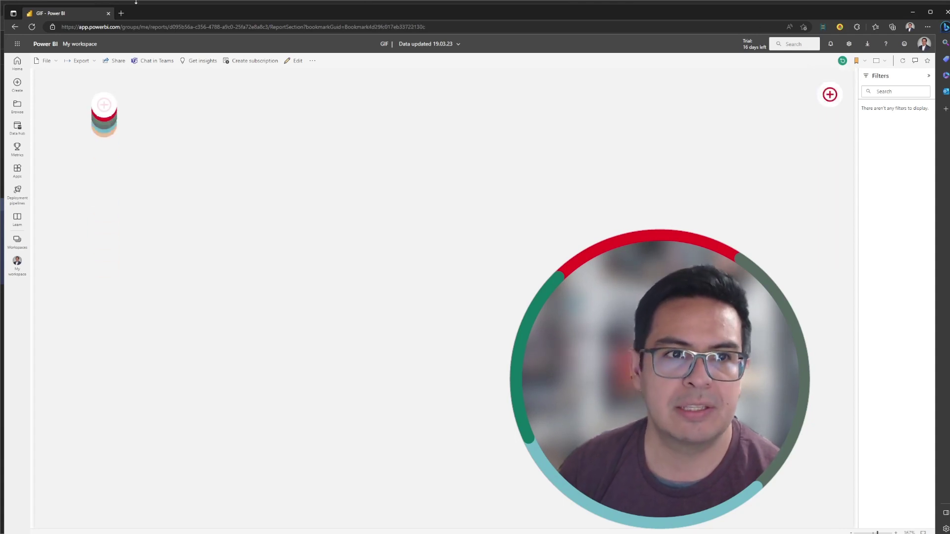
Step: Reset the report to its default view, reload it, and test expanding and collapsing the right-hand button menu
left_click(842, 60)
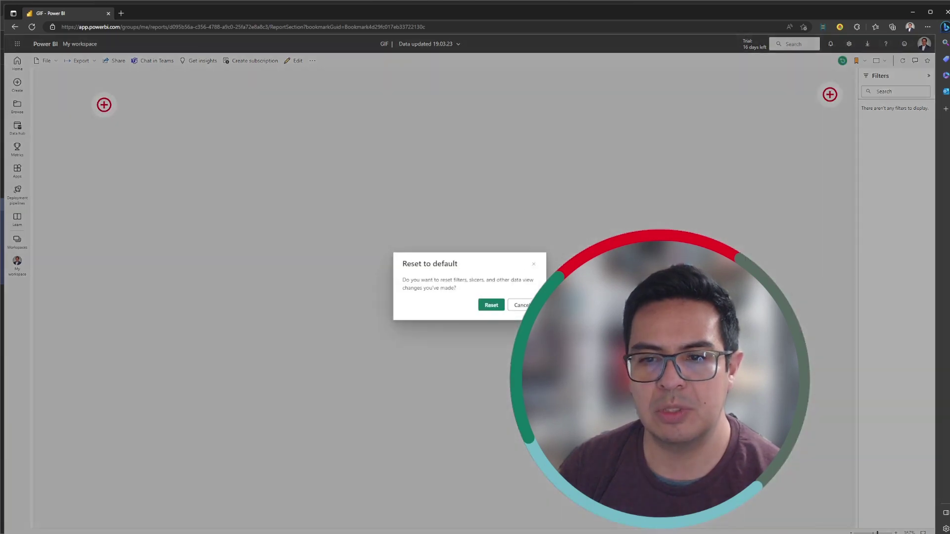
left_click(491, 305)
left_click(31, 27)
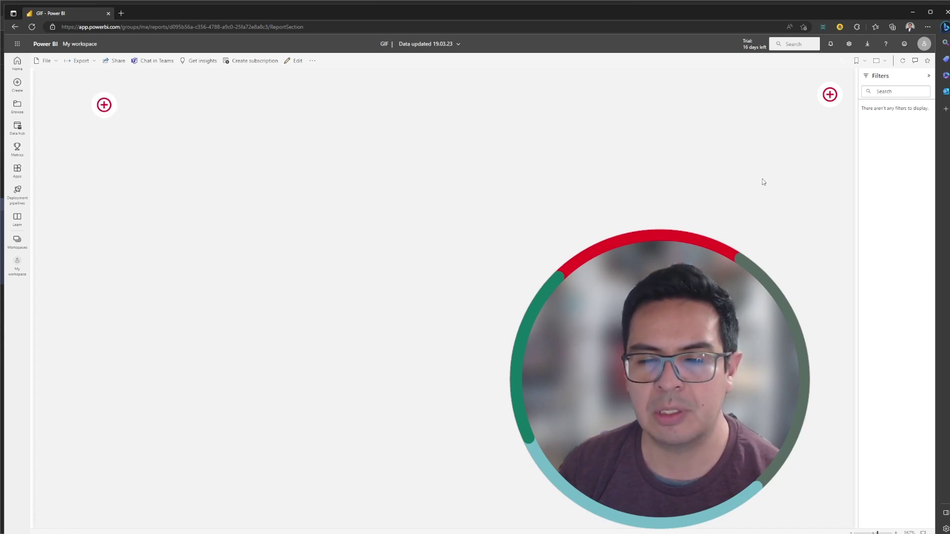
left_click(830, 95)
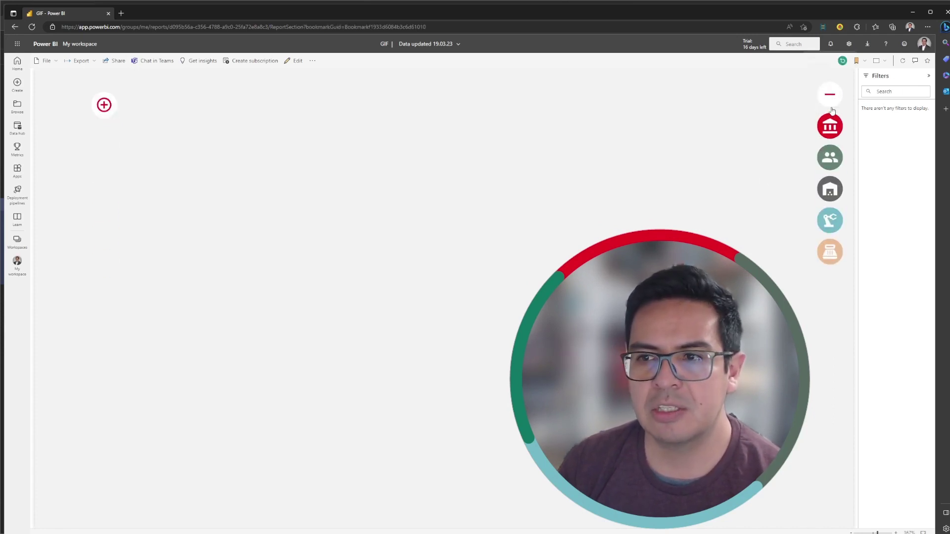
left_click(830, 98)
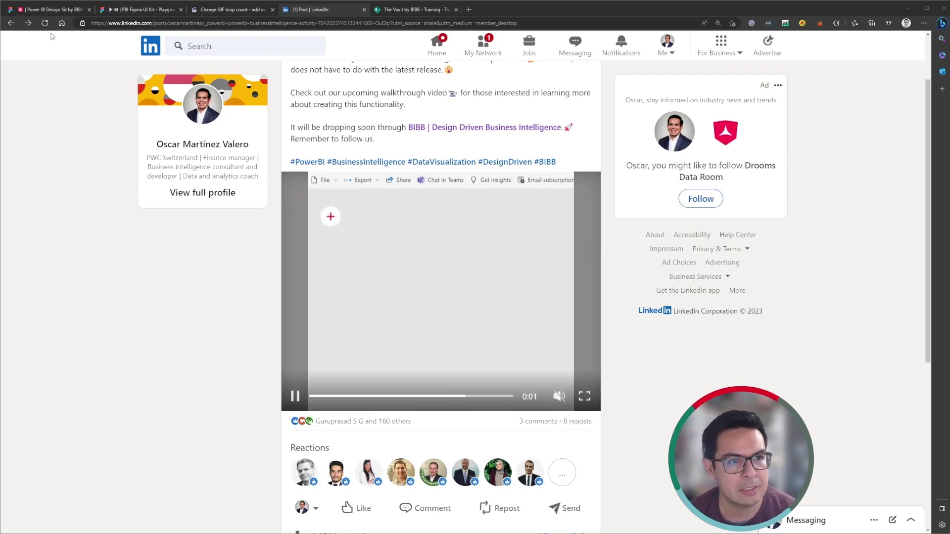
Step: Switch to the Power BI Design Kit file in Figma and select the Extended frame below the dashboard mockup
left_click(55, 10)
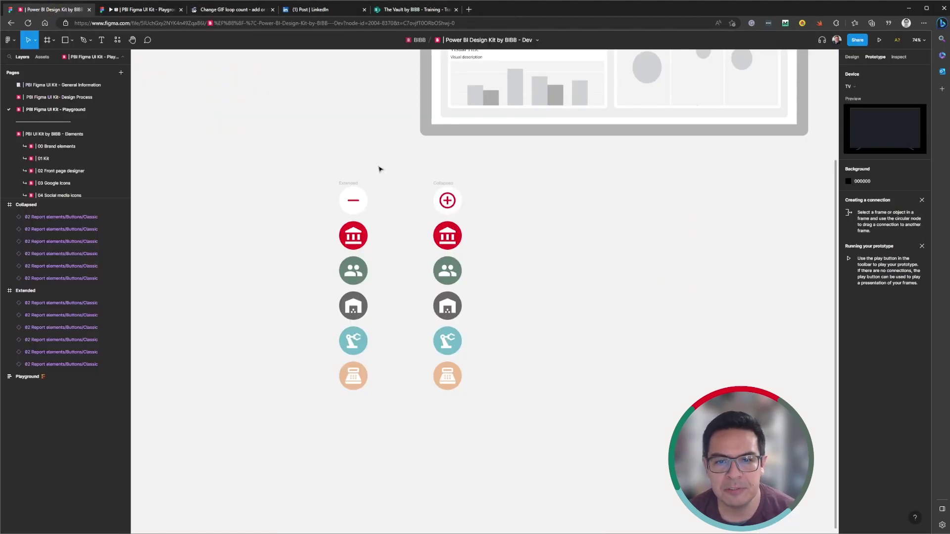
scroll(379, 169, "right", 1)
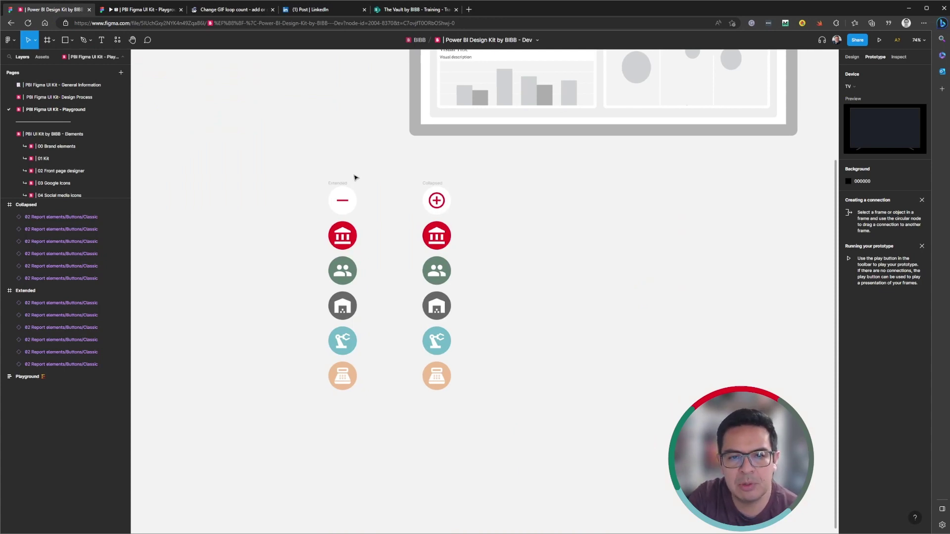
left_click(335, 185)
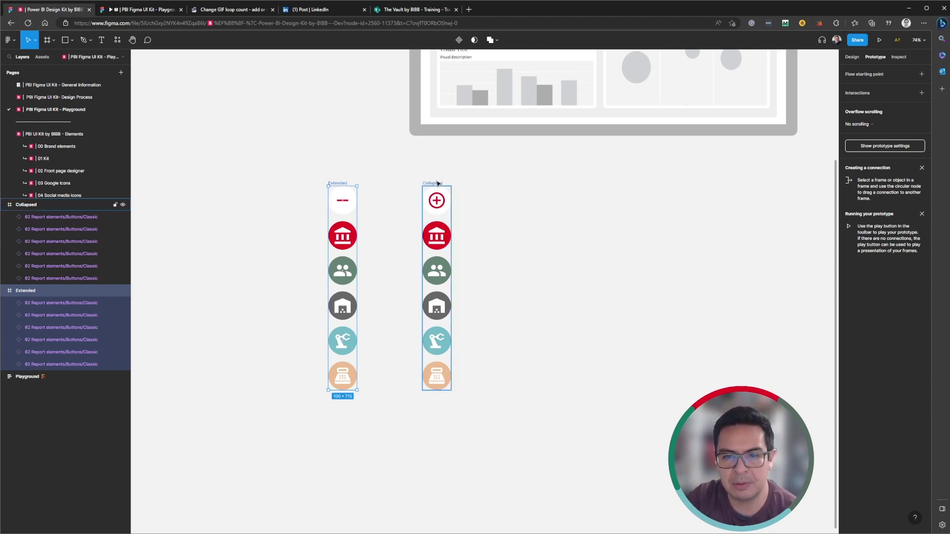
Step: Place a Classic button instance beside the Collapsed frame, configured as Pill style with the left icon and text hidden
left_click(41, 55)
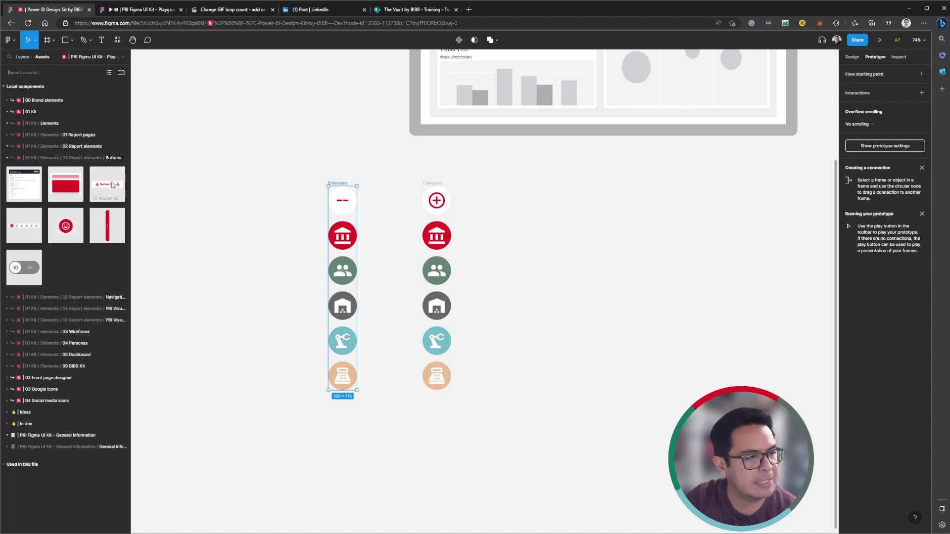
left_click_drag(114, 182, 537, 213)
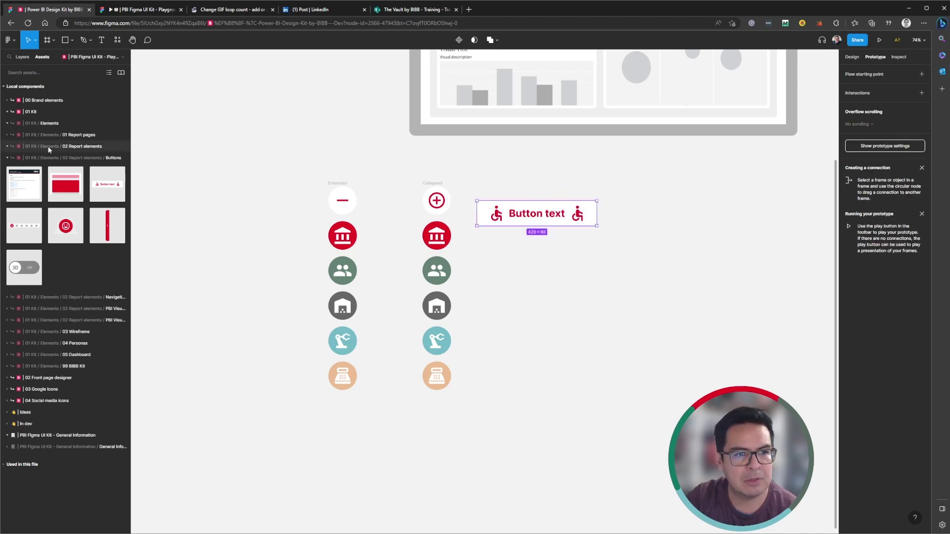
left_click(852, 56)
left_click(889, 231)
left_click(890, 255)
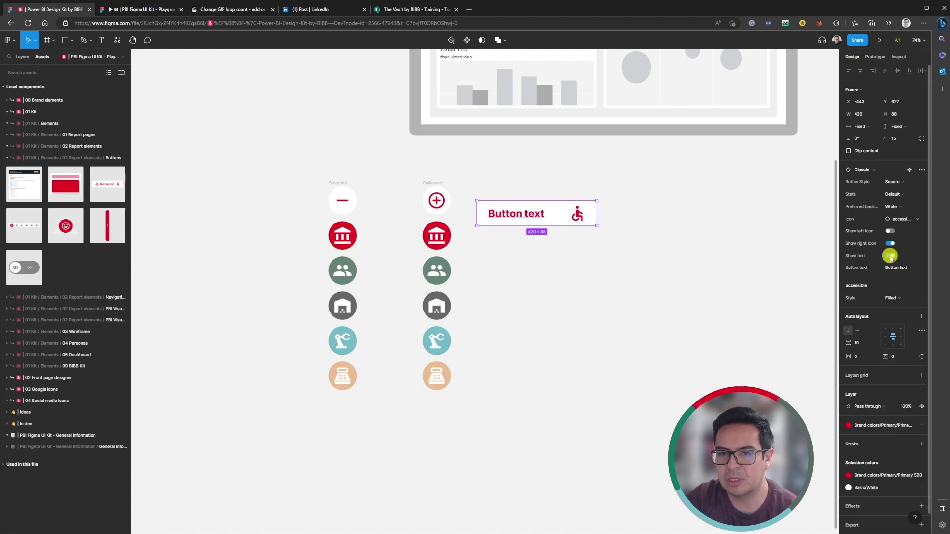
left_click(898, 182)
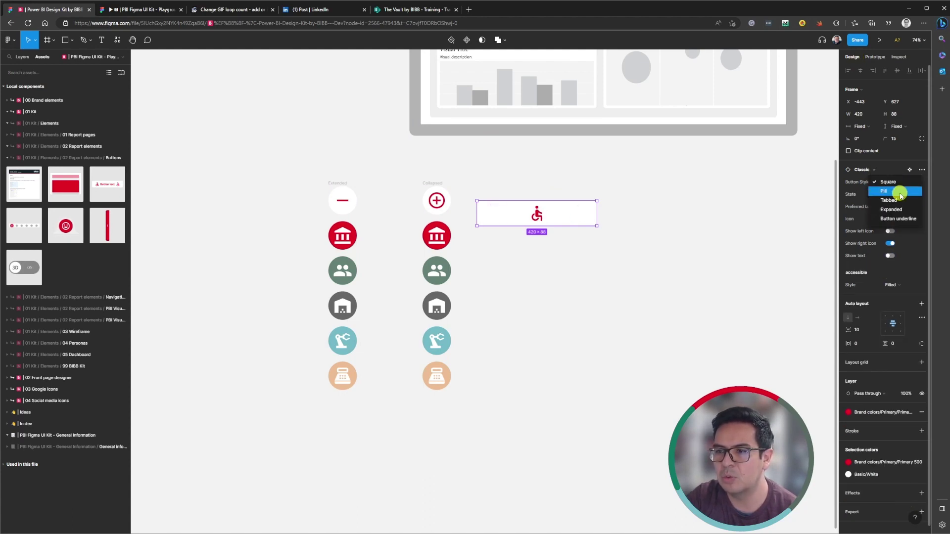
left_click(900, 194)
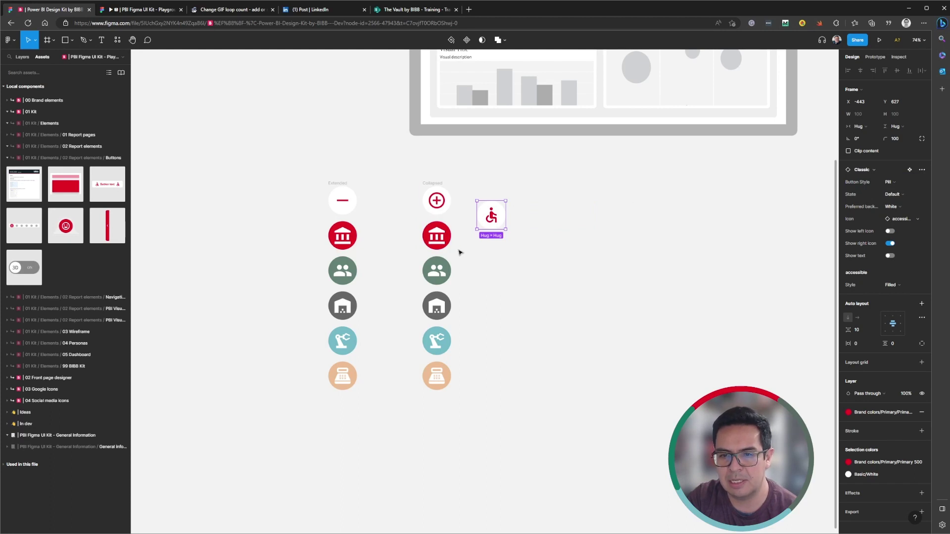
Step: Set the new button's icon to account_circle and recolour it with the teal Secondary 3 | 500 brand style
left_click(900, 218)
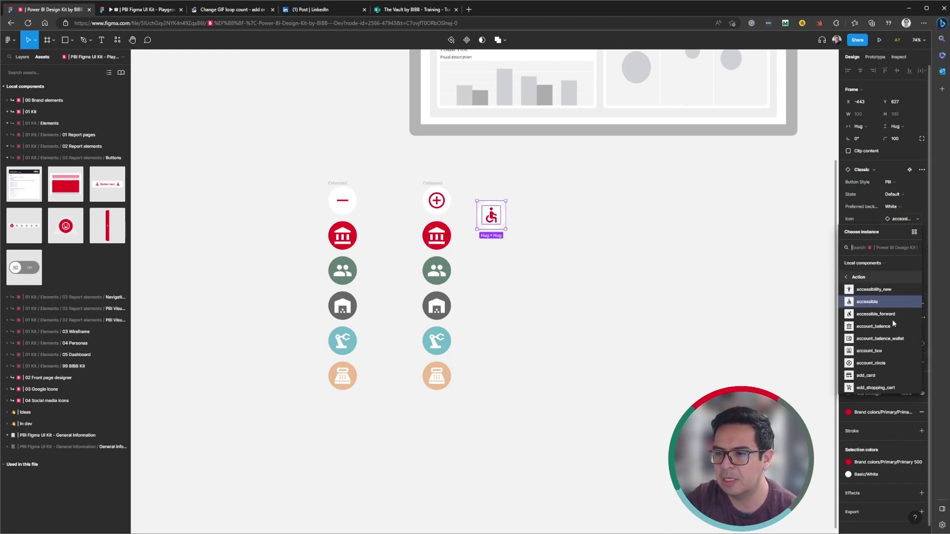
left_click(875, 364)
left_click(849, 462)
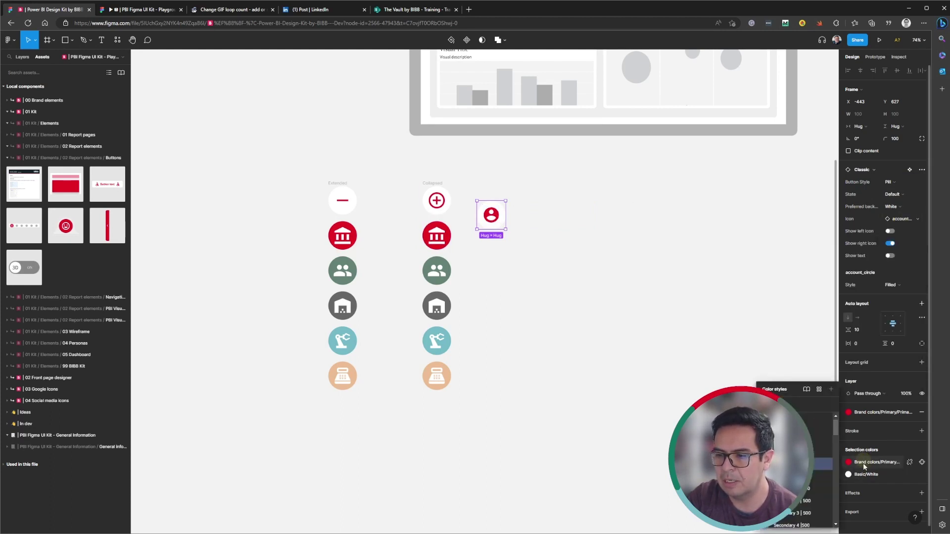
left_click(821, 464)
Step: Delete the sample account_circle button beside the Collapsed frame
left_click(642, 269)
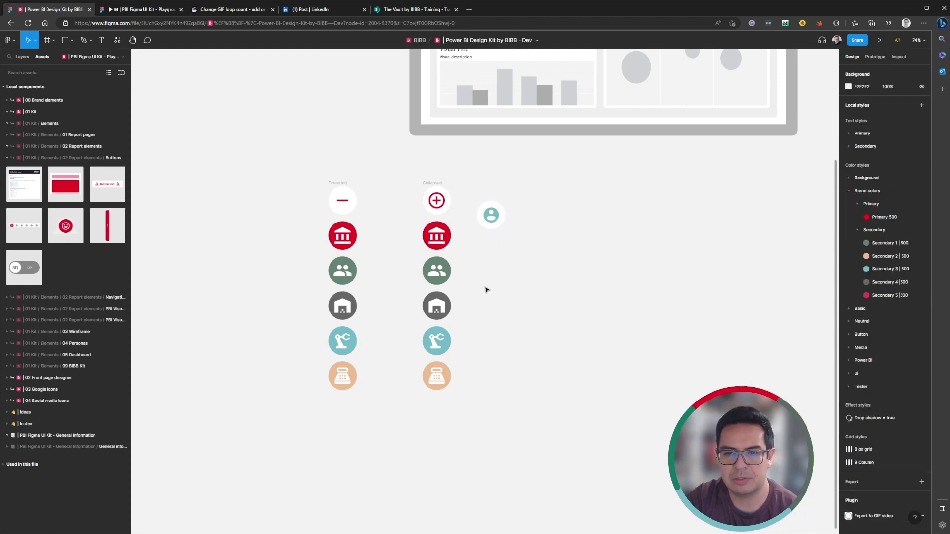
left_click(490, 218)
key("Delete")
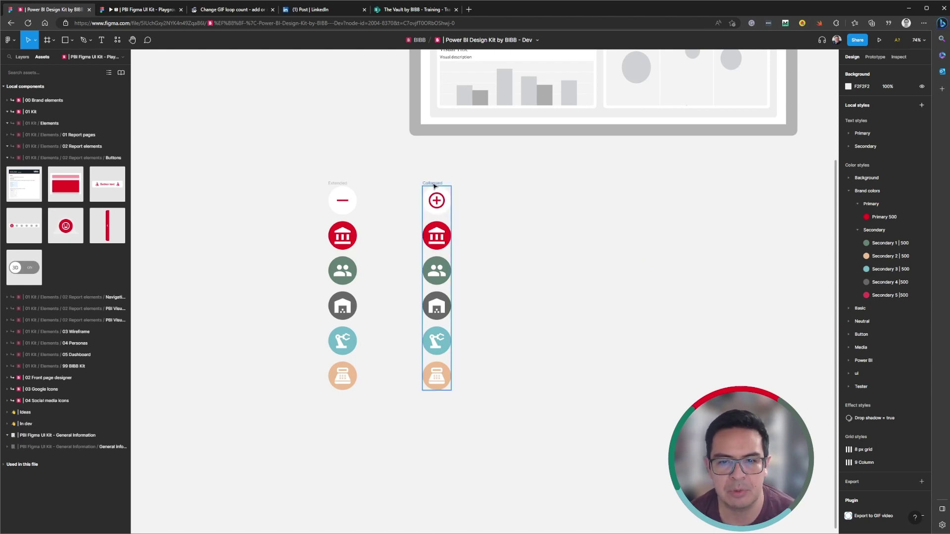
Step: Move the Collapsed and Extended frames closer together on the canvas
left_click_drag(434, 186, 416, 186)
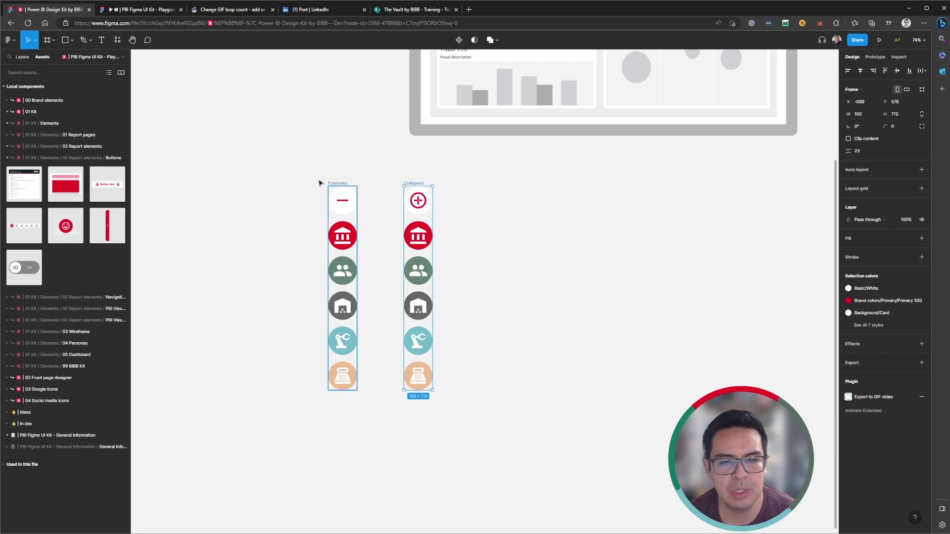
mouse_move(328, 186)
left_mouse_down()
mouse_move(349, 183)
mouse_move(341, 185)
left_mouse_up()
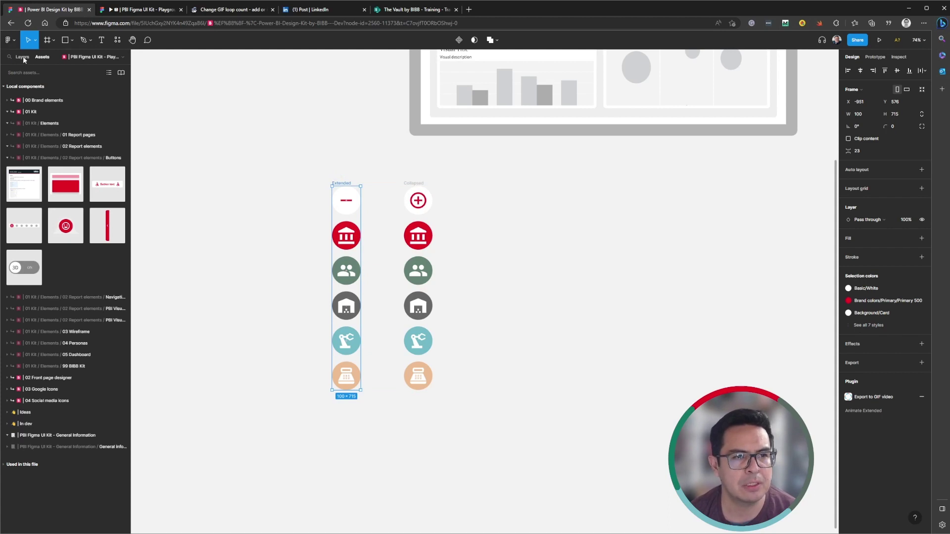
Step: Stack all six buttons of the Collapsed frame at the top by setting their Y position to 0
left_click(23, 57)
left_click(411, 184)
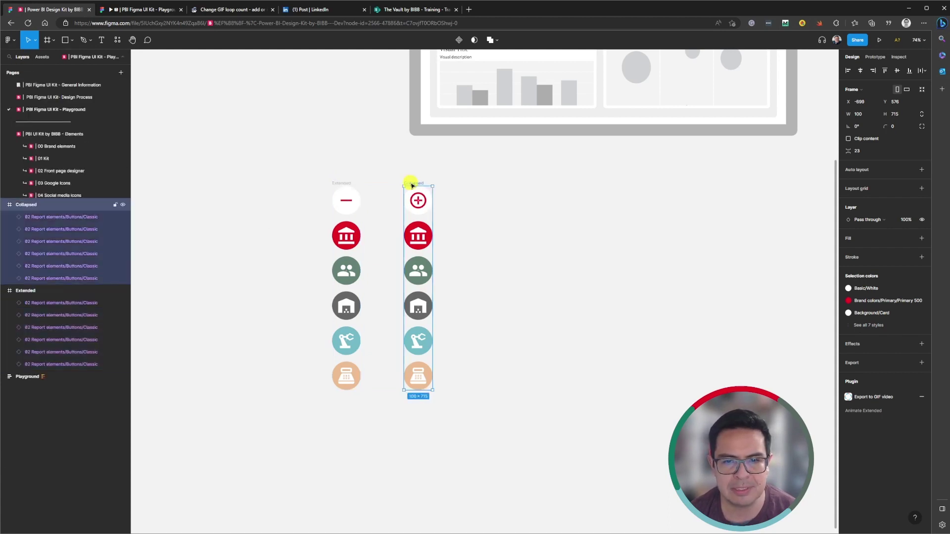
left_click(85, 216)
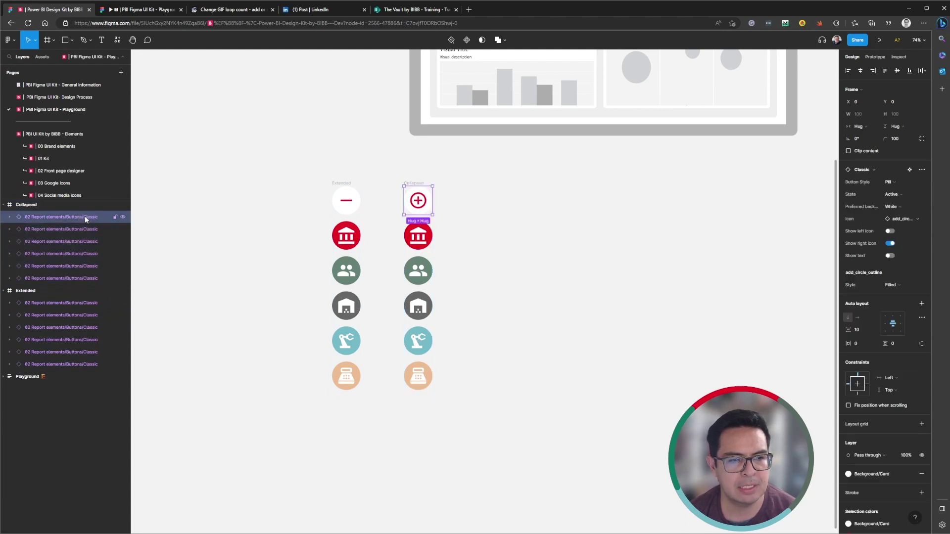
left_click(91, 278, "shift")
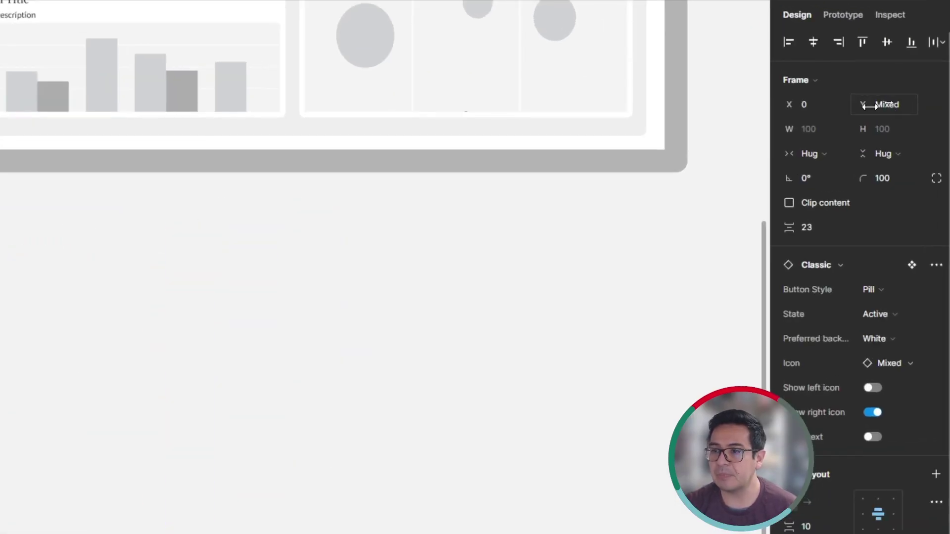
left_click(898, 108)
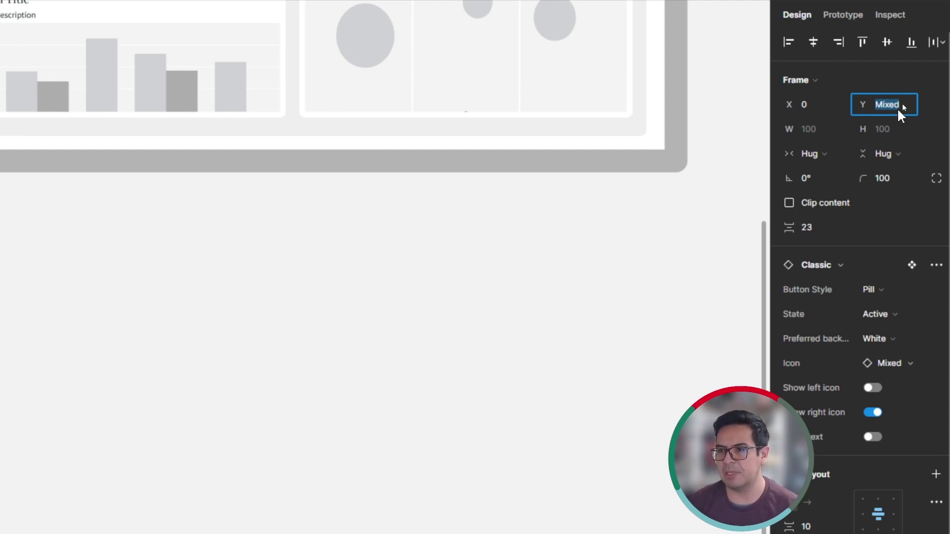
type("0")
key("Return")
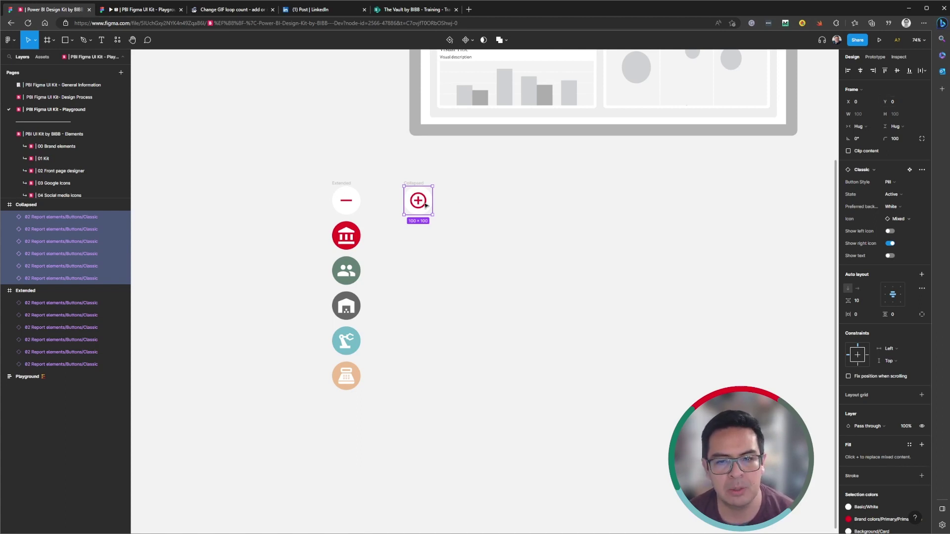
left_click(538, 261)
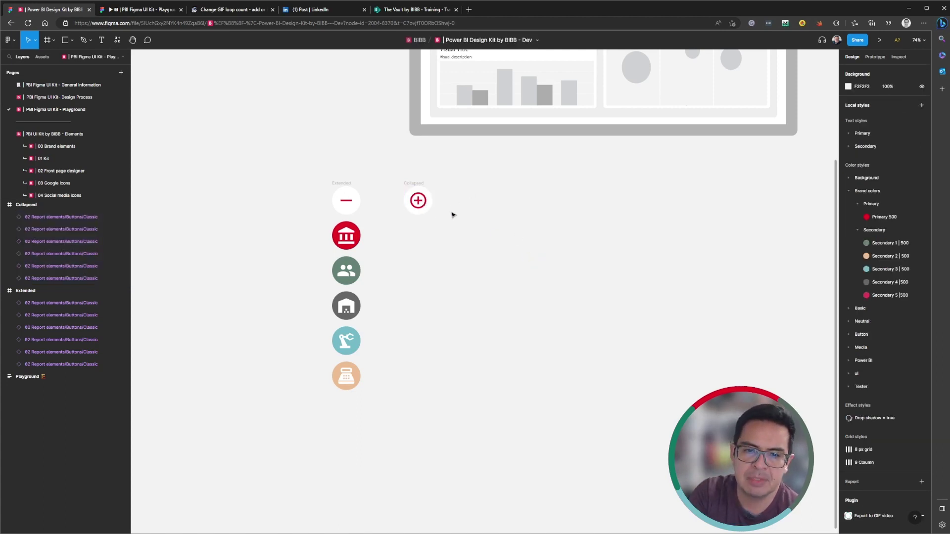
Step: Check the menu animation in the LinkedIn post's video, then return to Figma and examine the Collapsed frame
left_click(303, 11)
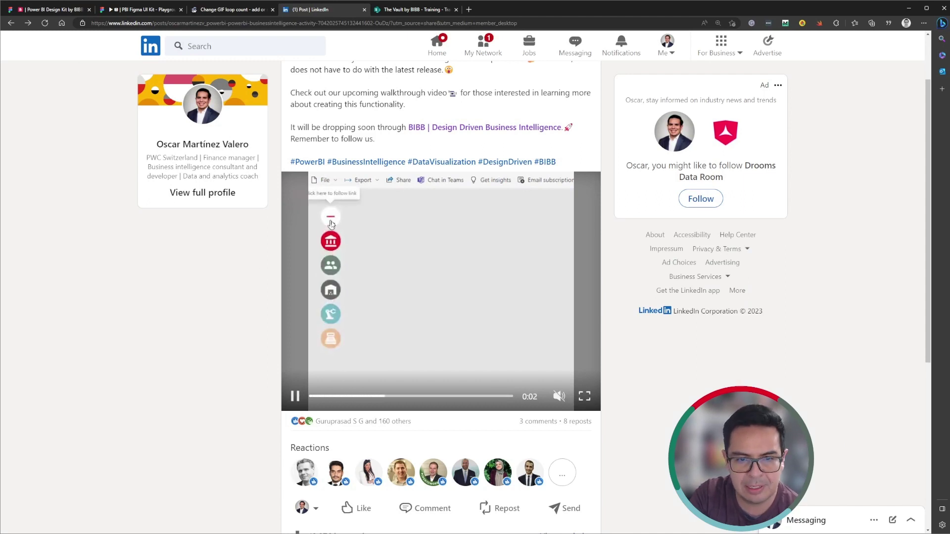
left_click(41, 11)
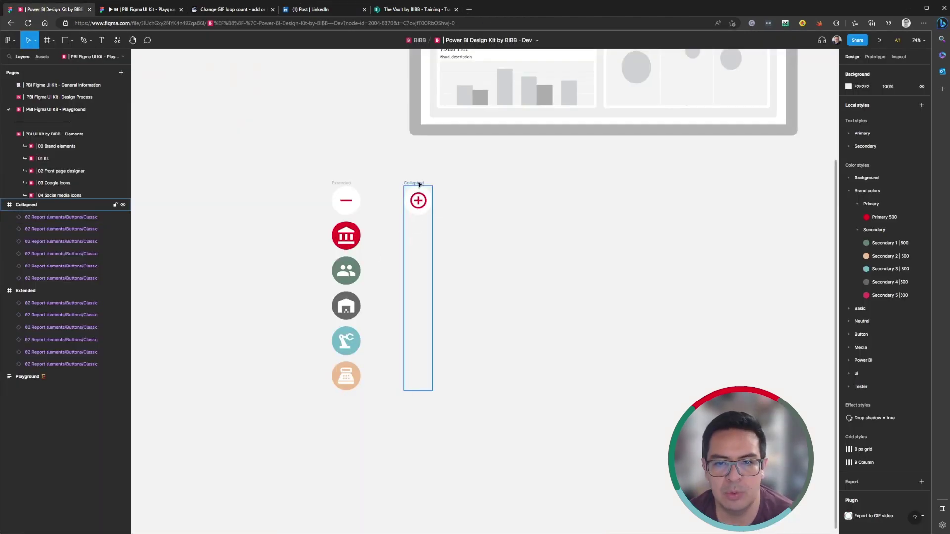
left_click(428, 218)
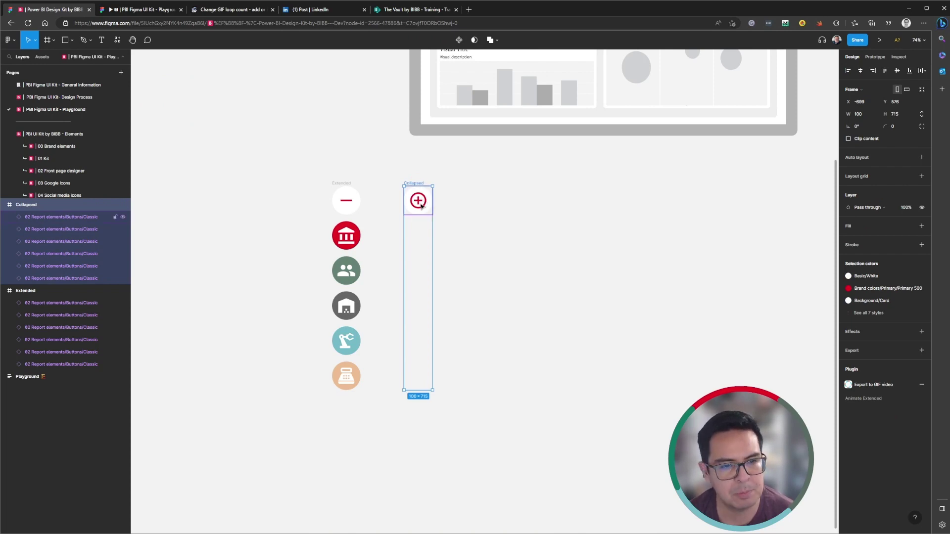
Step: Add a prototype connection from the minus button in the Extended frame to the Collapsed frame
left_click(341, 183)
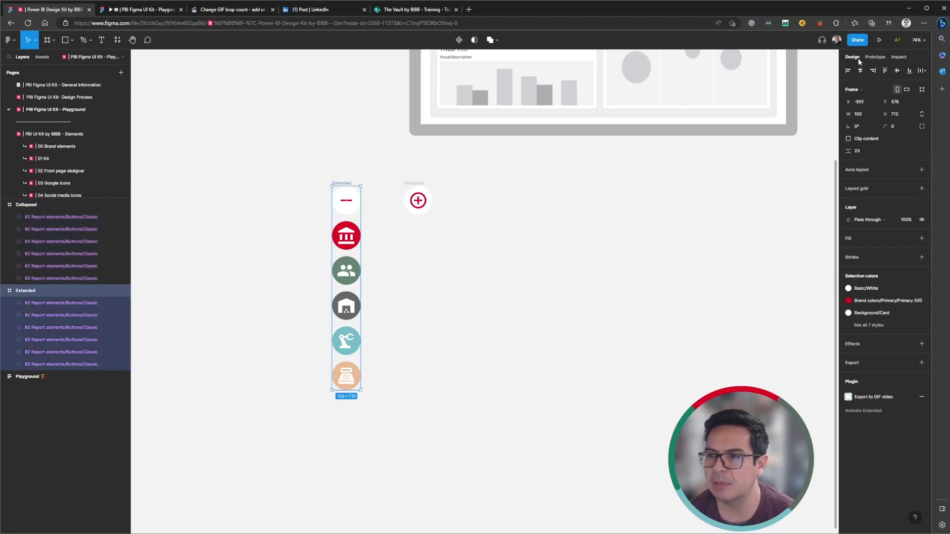
left_click(874, 57)
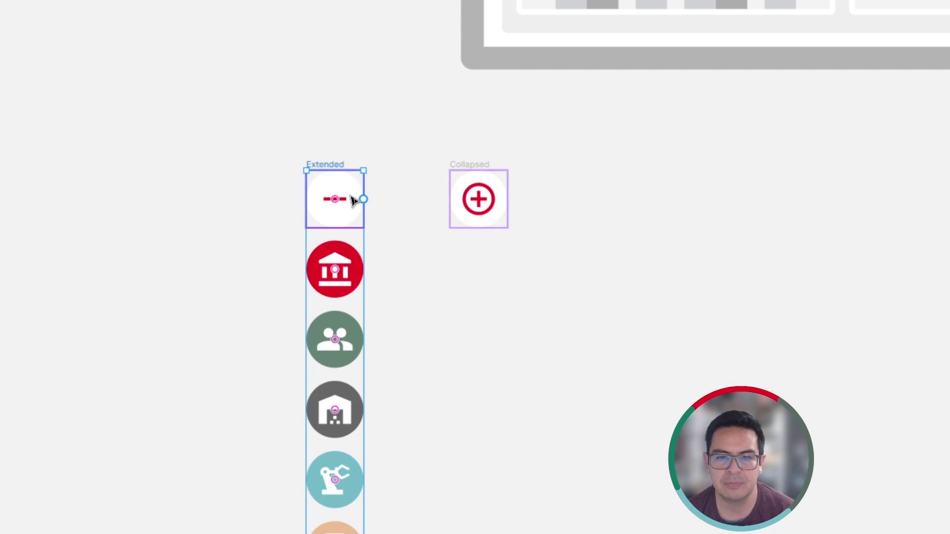
left_click(358, 201)
left_click_drag(365, 200, 470, 195)
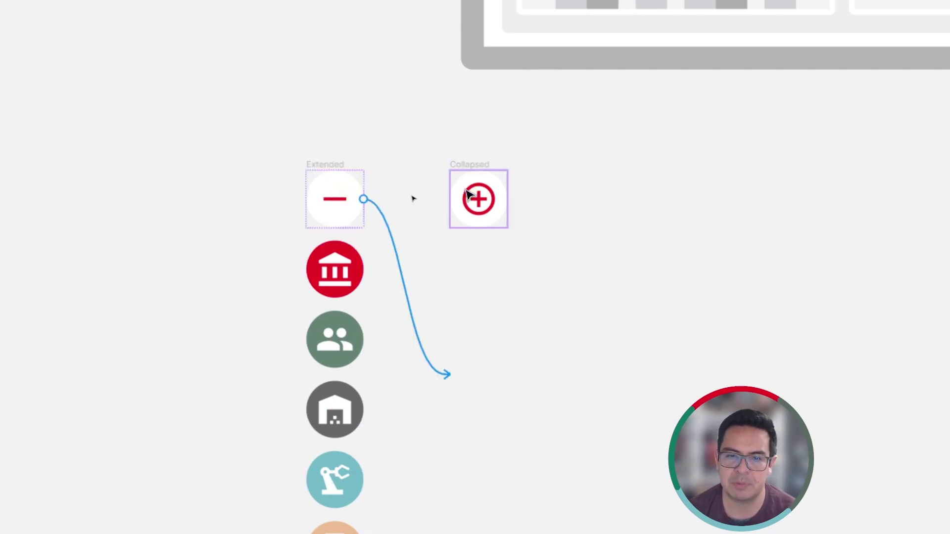
Step: Add a flow starting point to the Extended frame
left_click(322, 160)
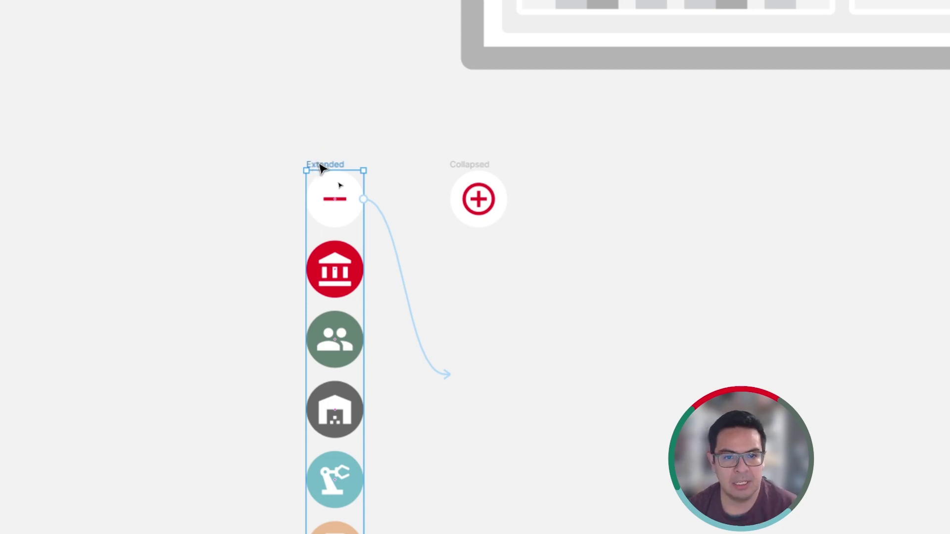
right_click(320, 166)
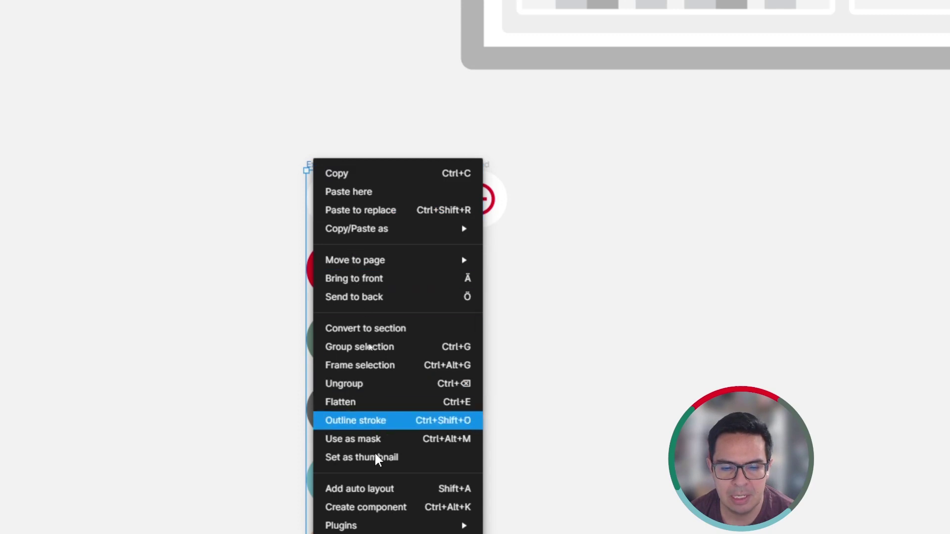
left_click(409, 465)
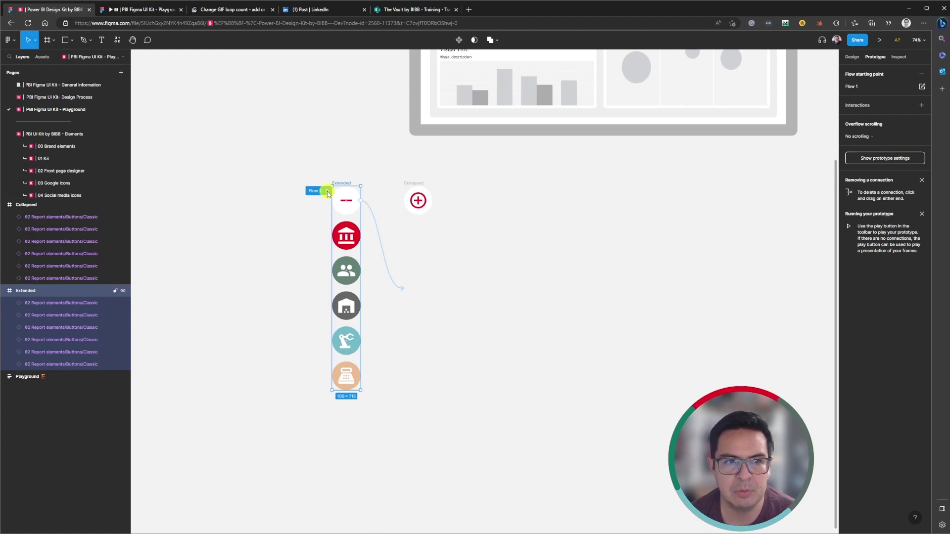
Step: Preview Flow 1 and trigger the minus button to test the transition to the Collapsed frame
left_click(328, 191)
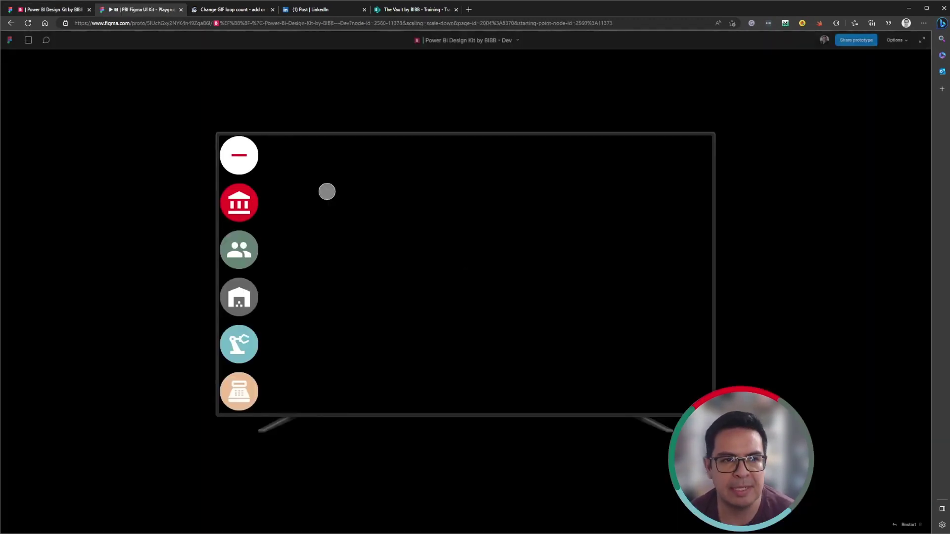
left_click(238, 156)
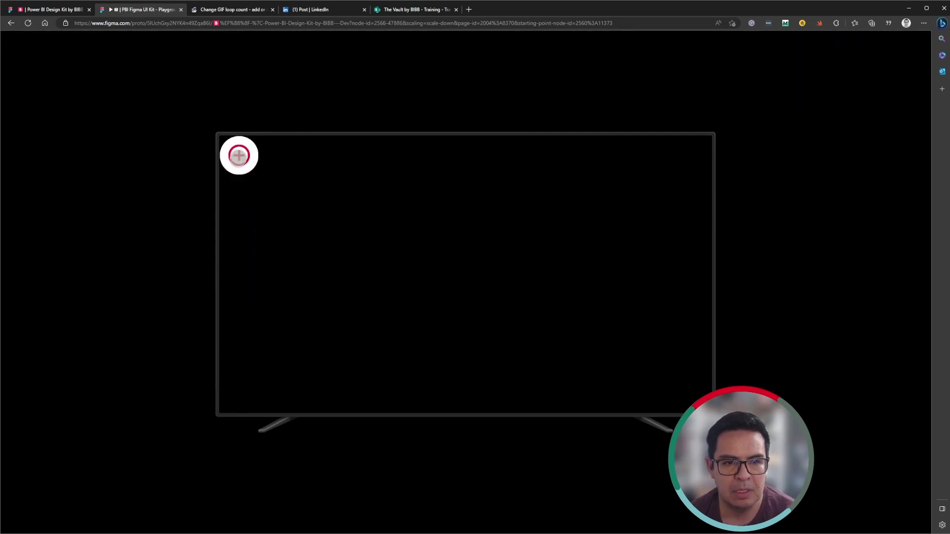
Step: Return to the design file and choose Smart animate for the minus button's click interaction to the Collapsed frame
left_click(67, 11)
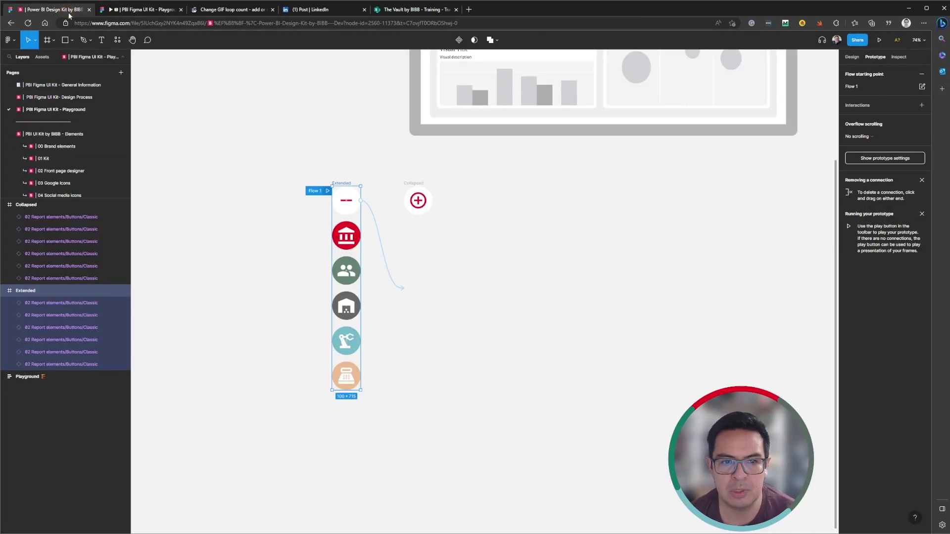
left_click(378, 225)
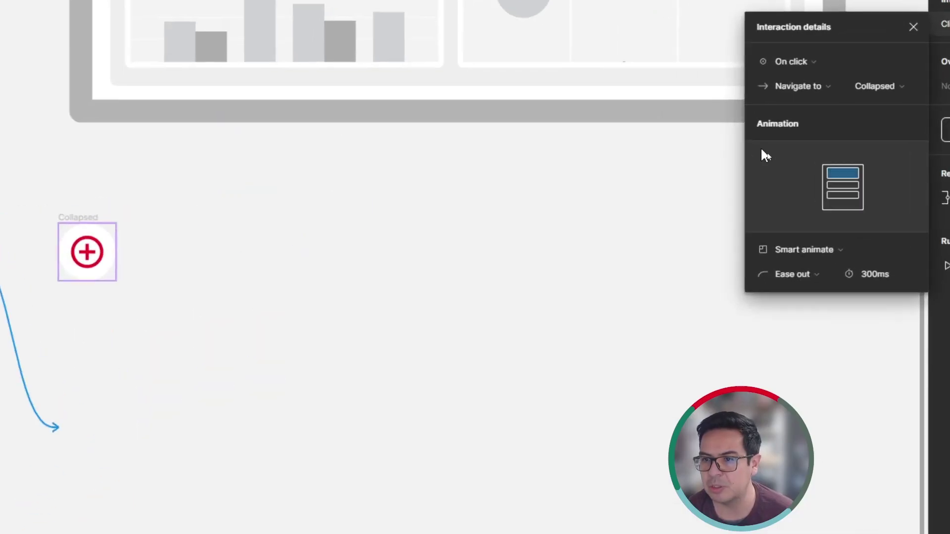
left_click(832, 250)
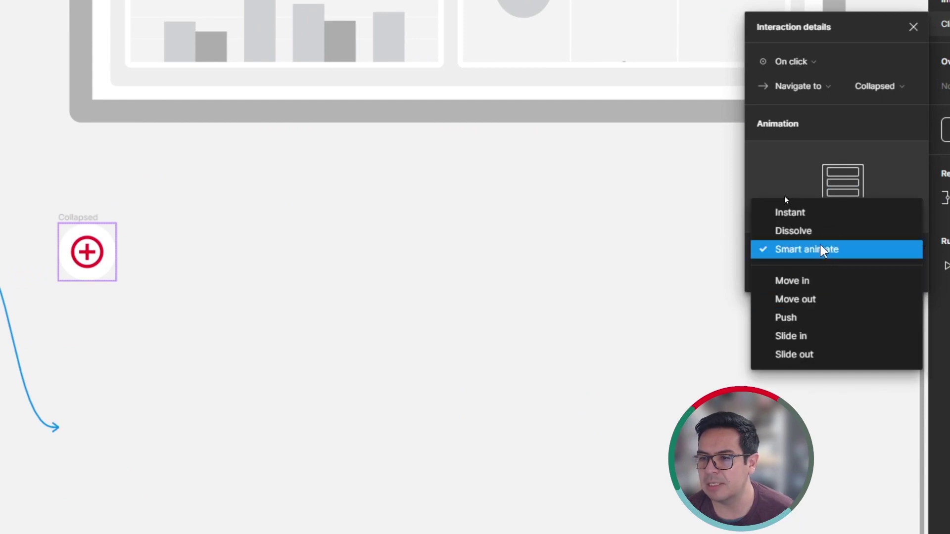
left_click(821, 249)
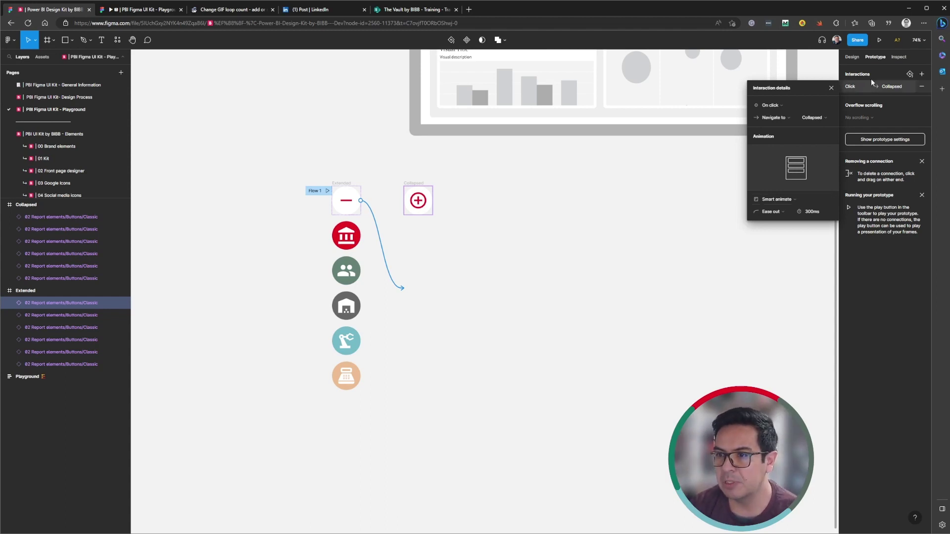
left_click(831, 89)
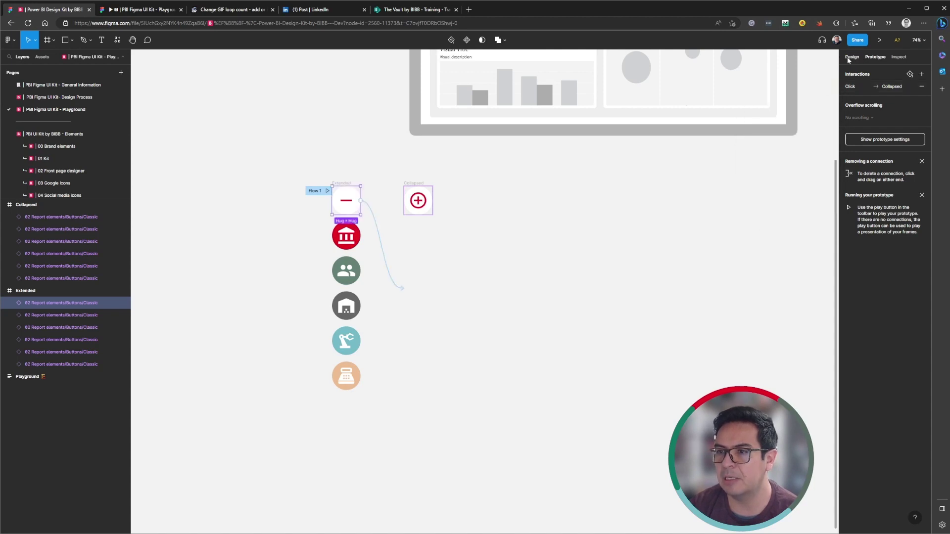
Step: Examine the minus button's design properties down to its export settings, then deselect the button
left_click(852, 56)
scroll(892, 482, "down", 1)
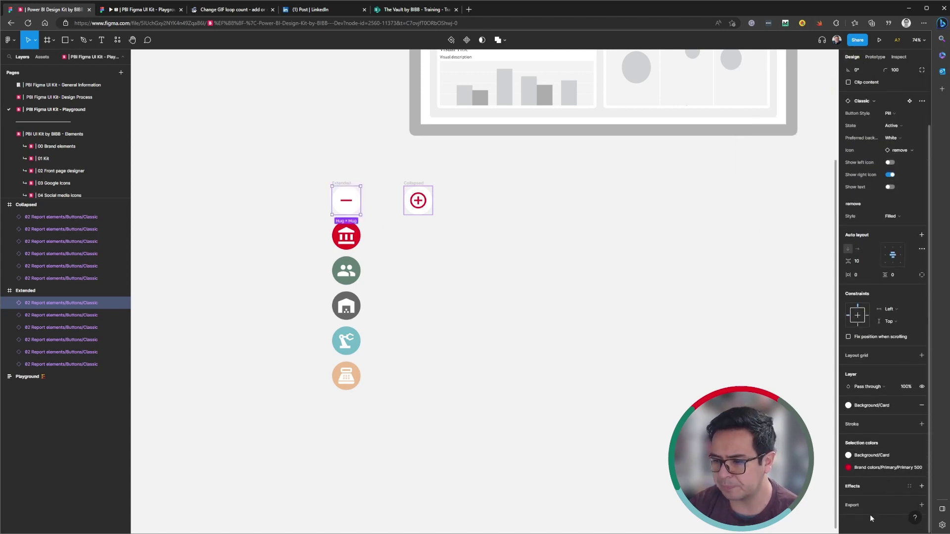
left_click(643, 442)
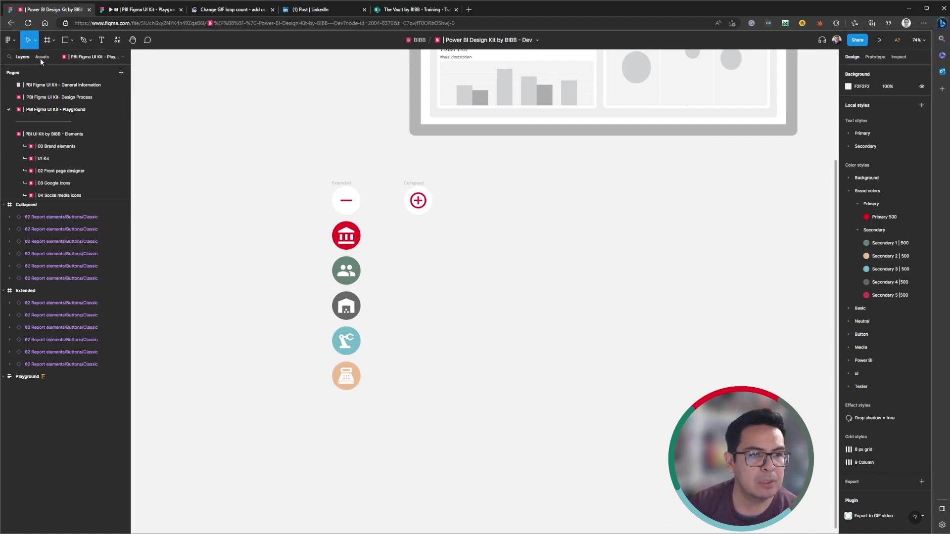
Step: Search the available plugins for "Export" and choose the Export to GIF/Video plugin
left_click(10, 40)
mouse_move(16, 92)
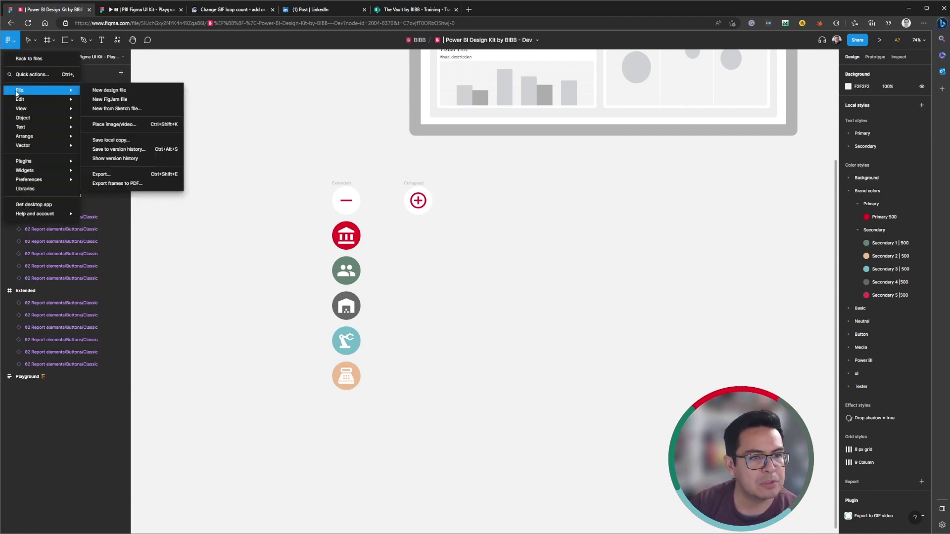
left_click(39, 164)
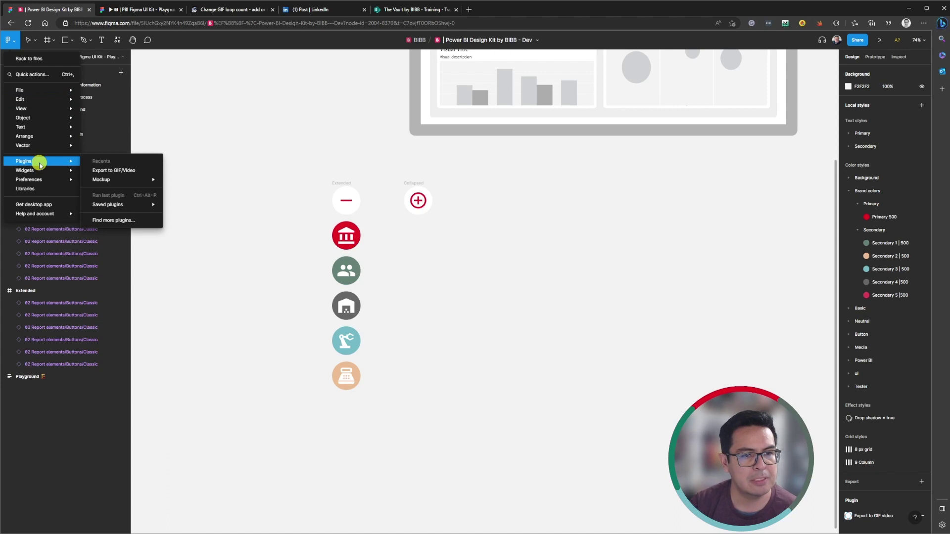
left_click(127, 220)
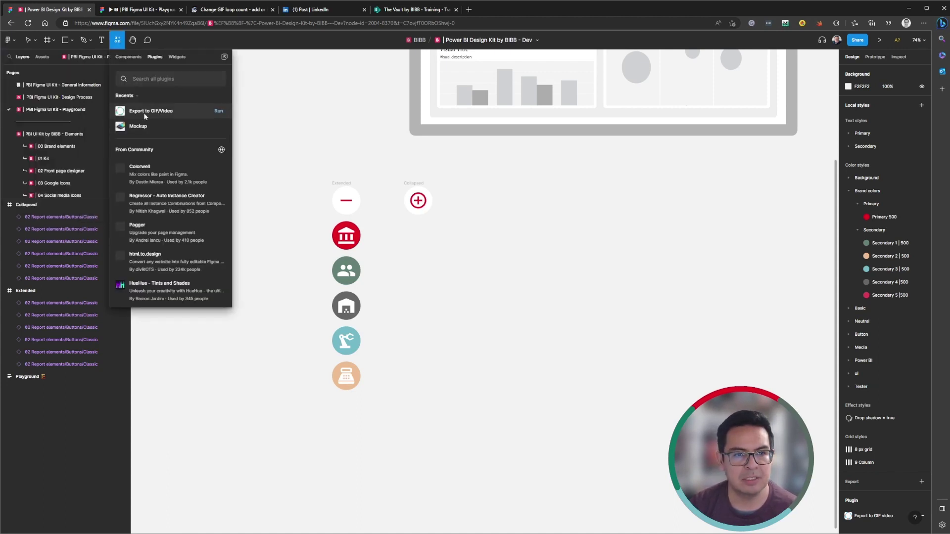
type("Ex")
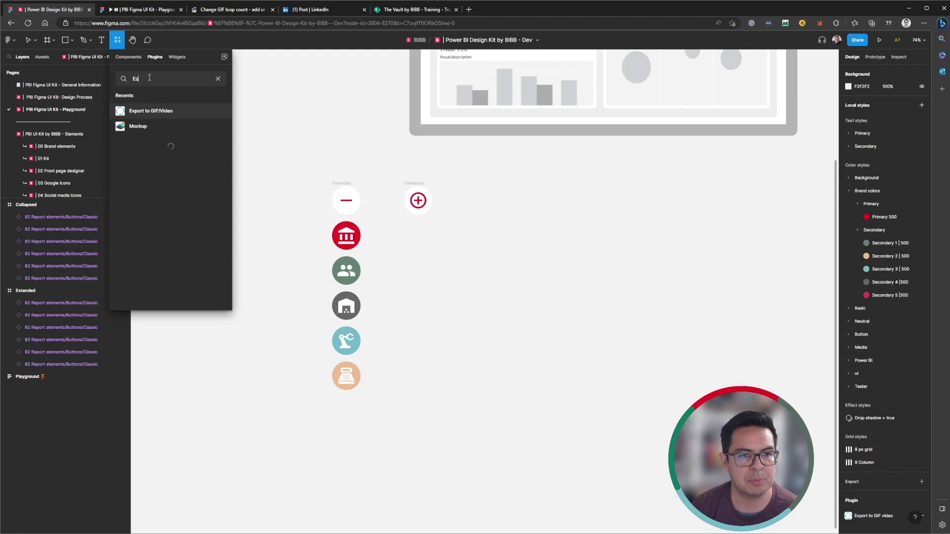
type("port")
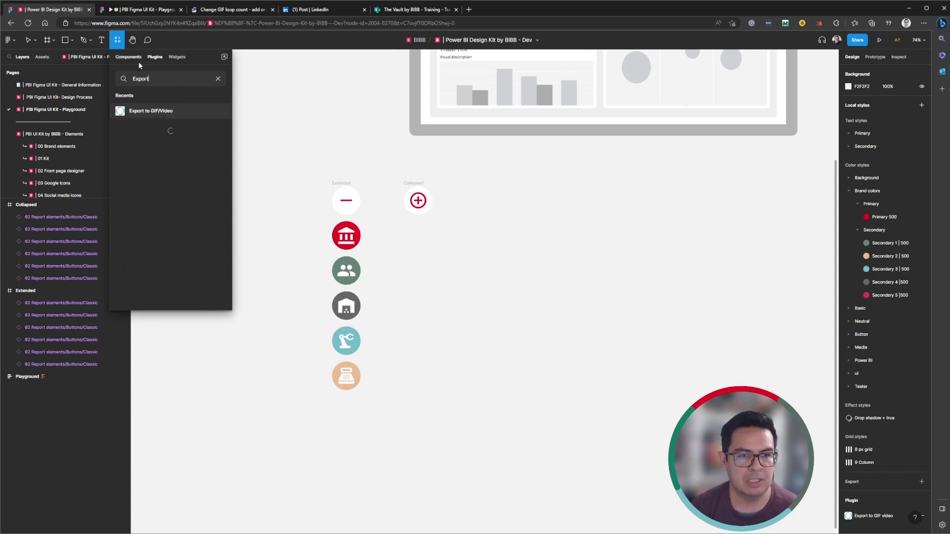
left_click(171, 111)
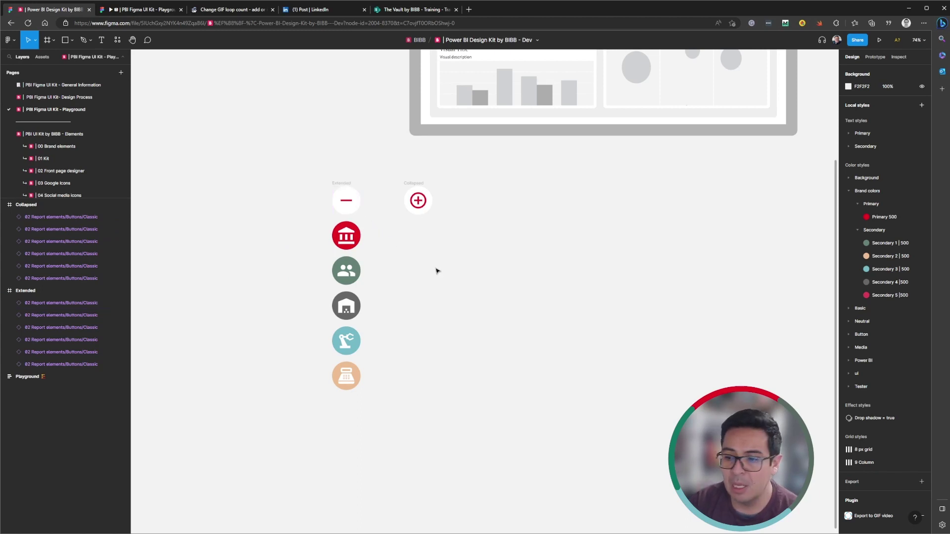
left_click(876, 517)
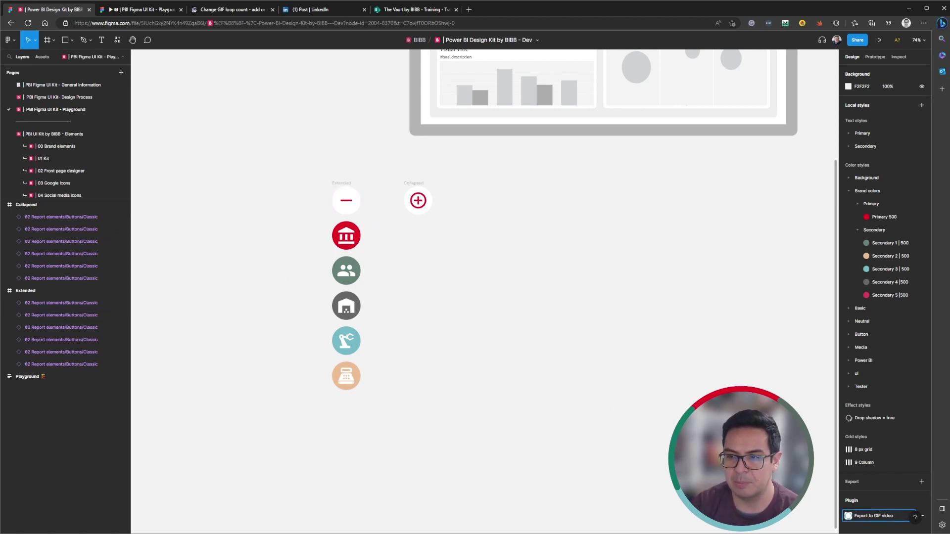
left_click(875, 518)
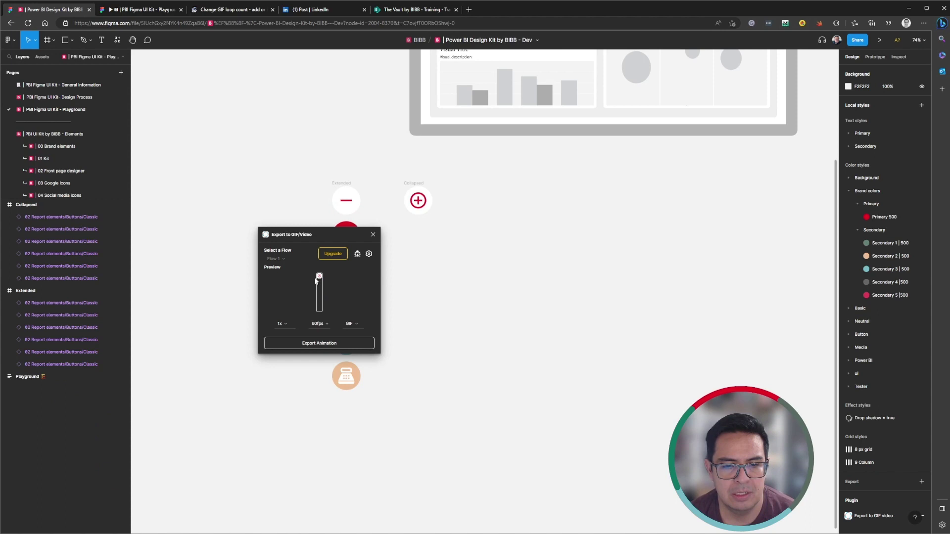
left_click(317, 343)
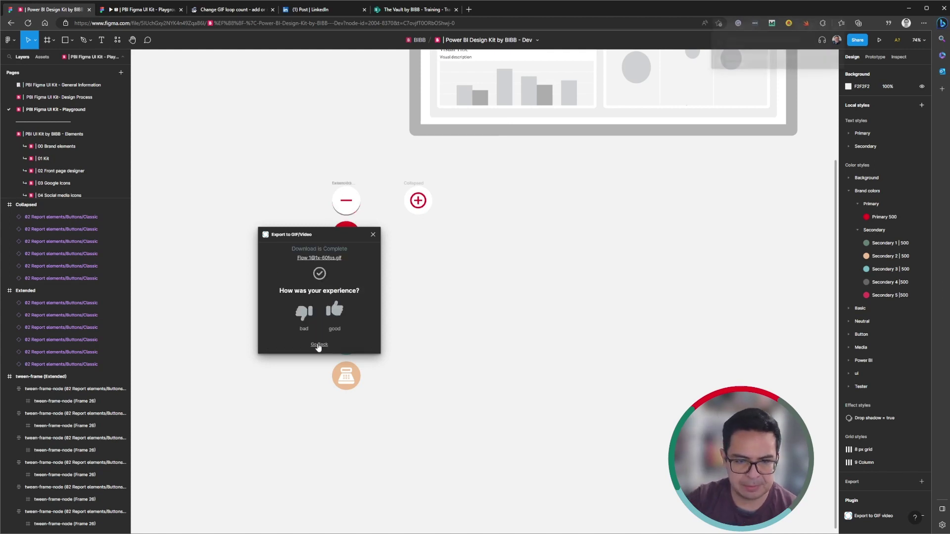
left_click(821, 64)
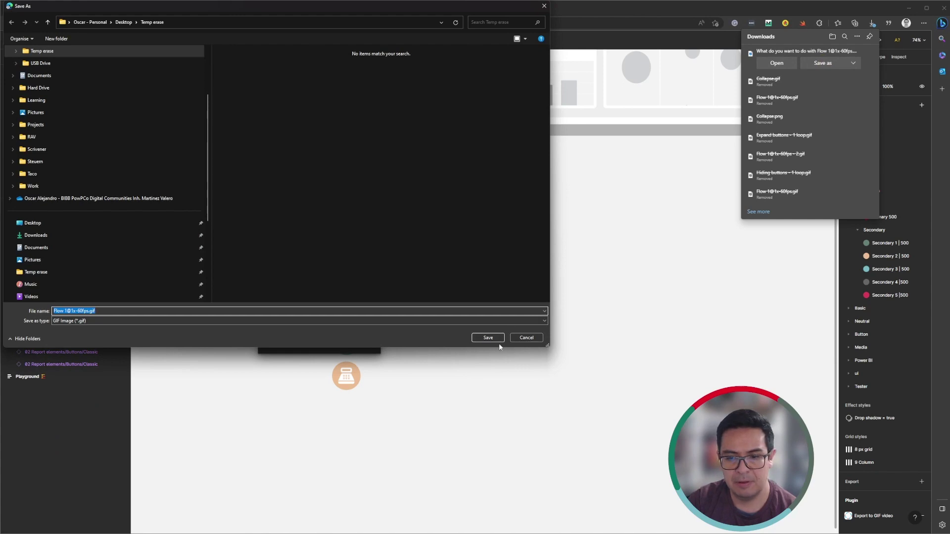
left_click(493, 337)
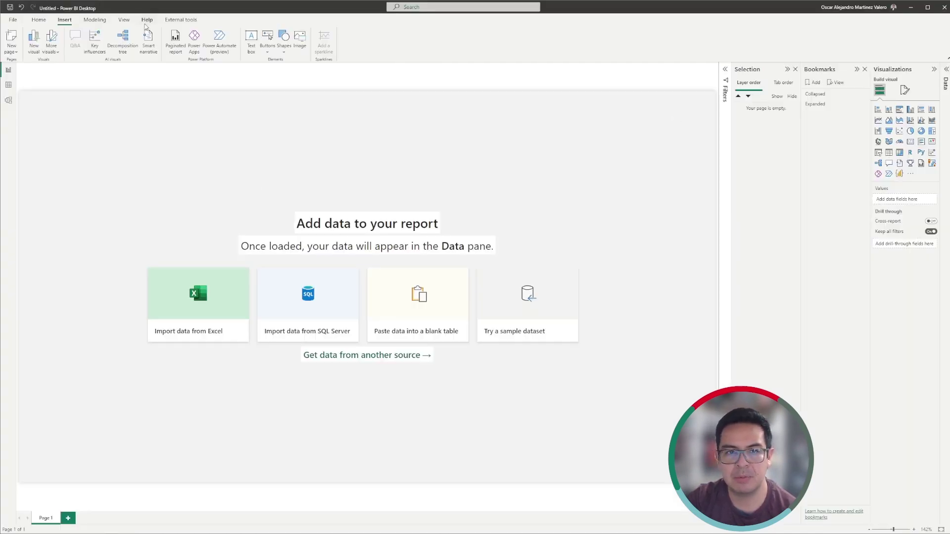
Step: Switch to Power BI Desktop, insert a blank button on Page 1, and reshape it into a tall, narrow rectangle near the page's left side
left_click(284, 53)
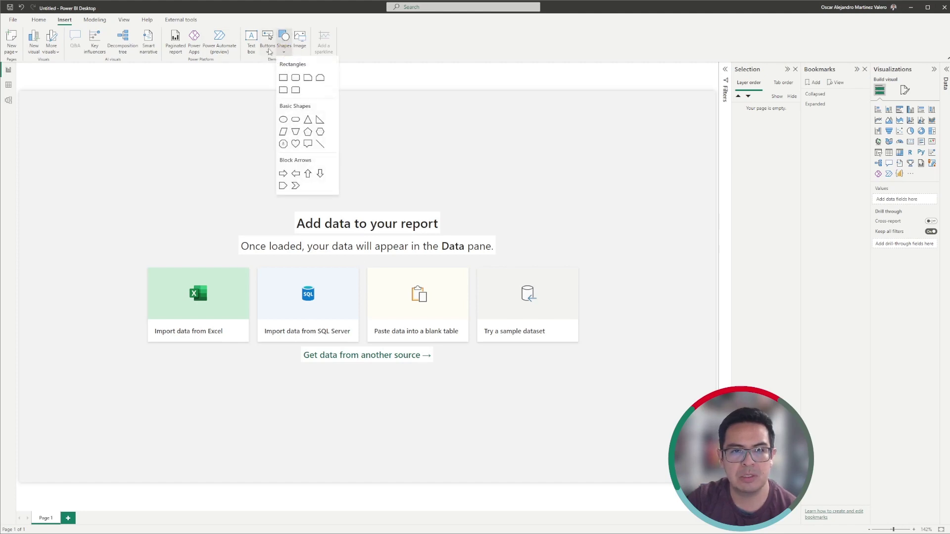
left_click(267, 51)
left_click(280, 162)
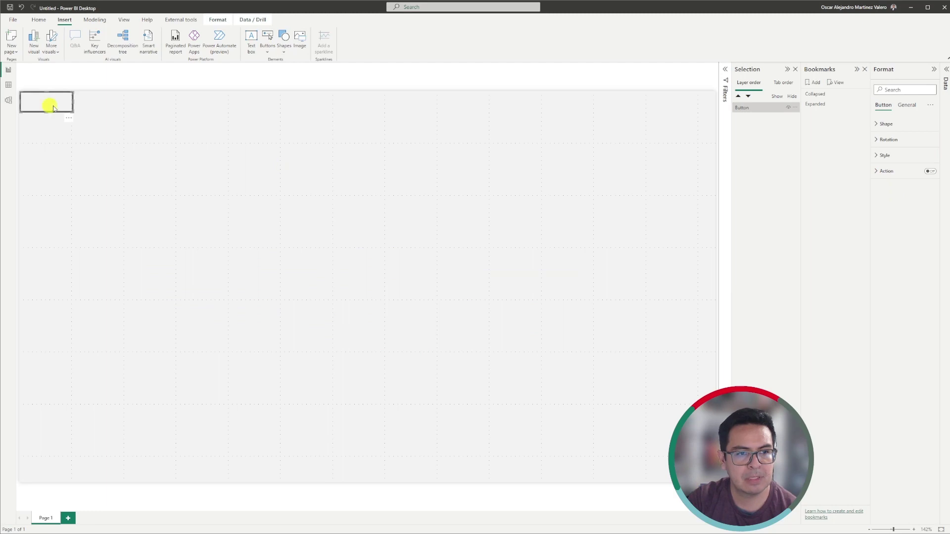
left_click_drag(51, 106, 161, 316)
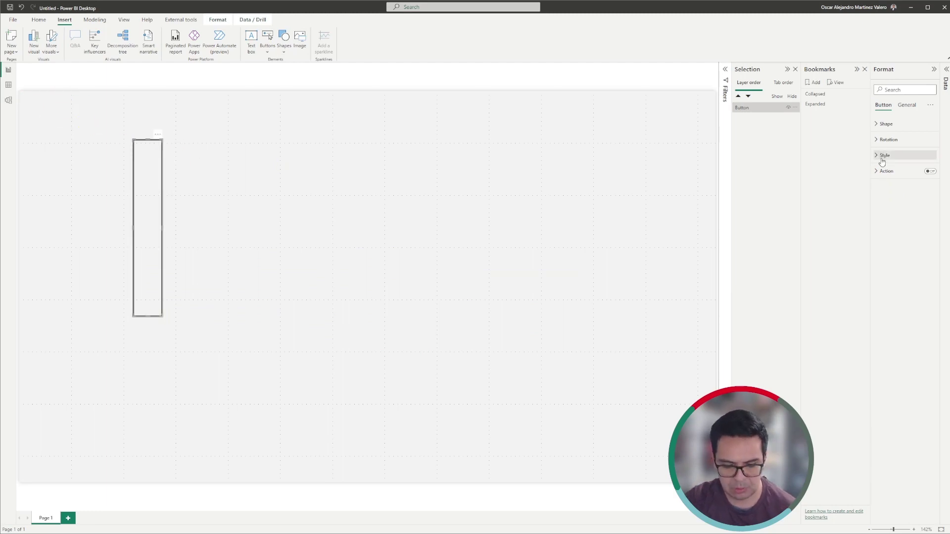
Step: Turn off the icon and border in the button's Default state style
left_click(878, 157)
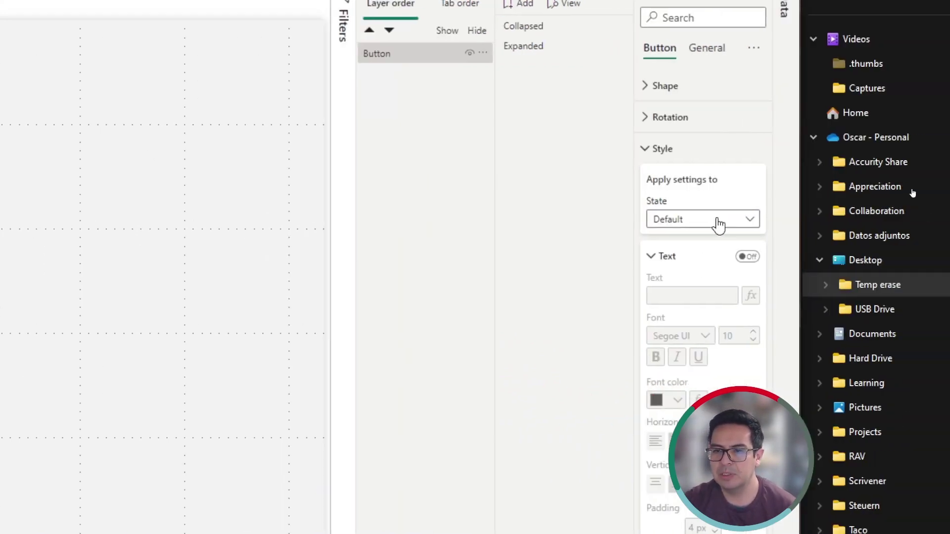
left_click(669, 144)
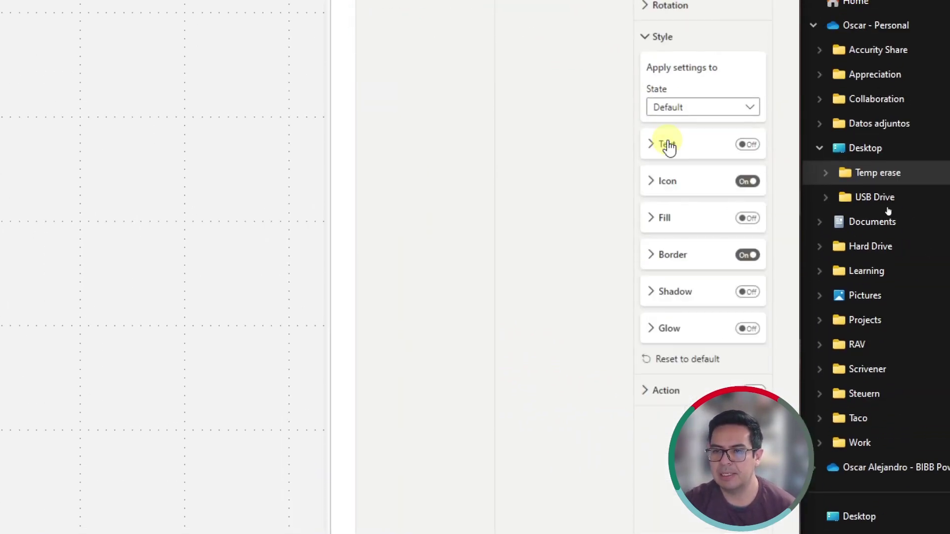
left_click(747, 182)
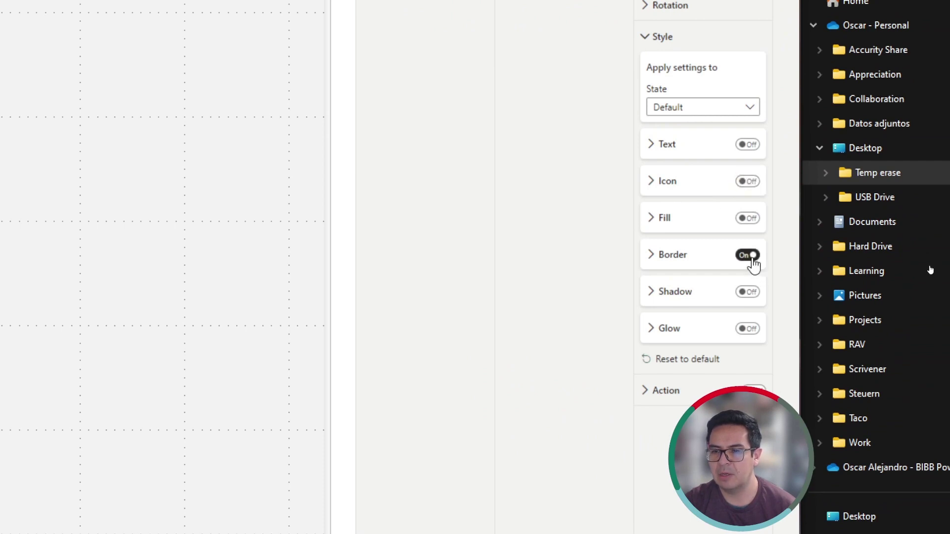
left_click(748, 255)
left_click(656, 227)
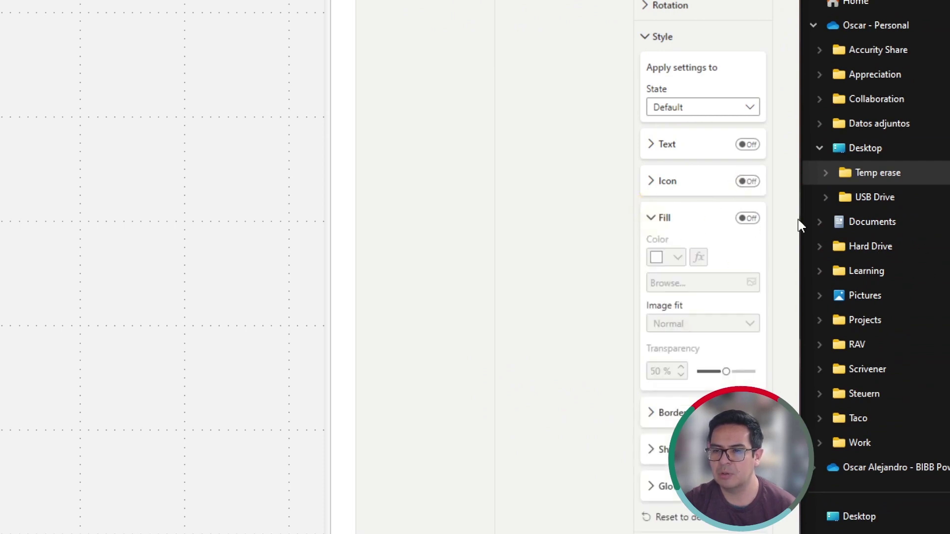
left_click(742, 220)
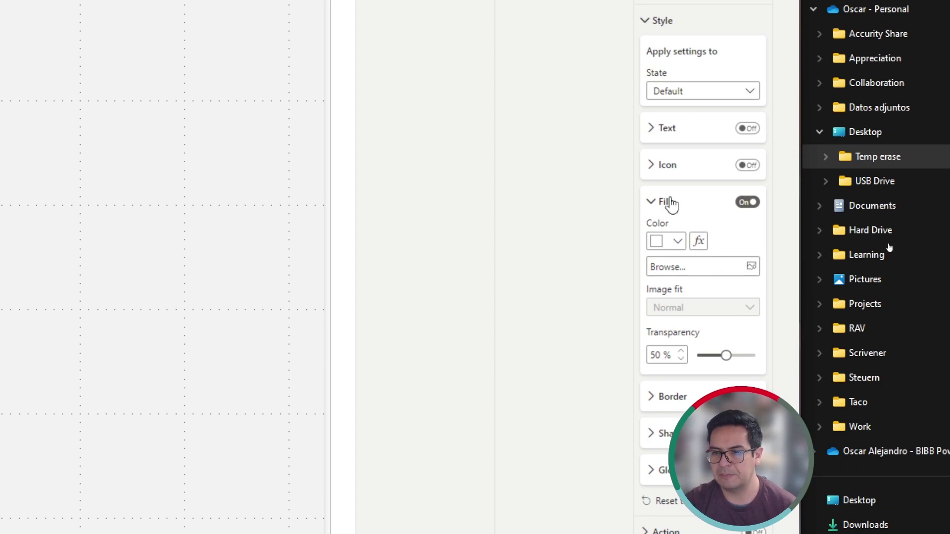
left_click(716, 267)
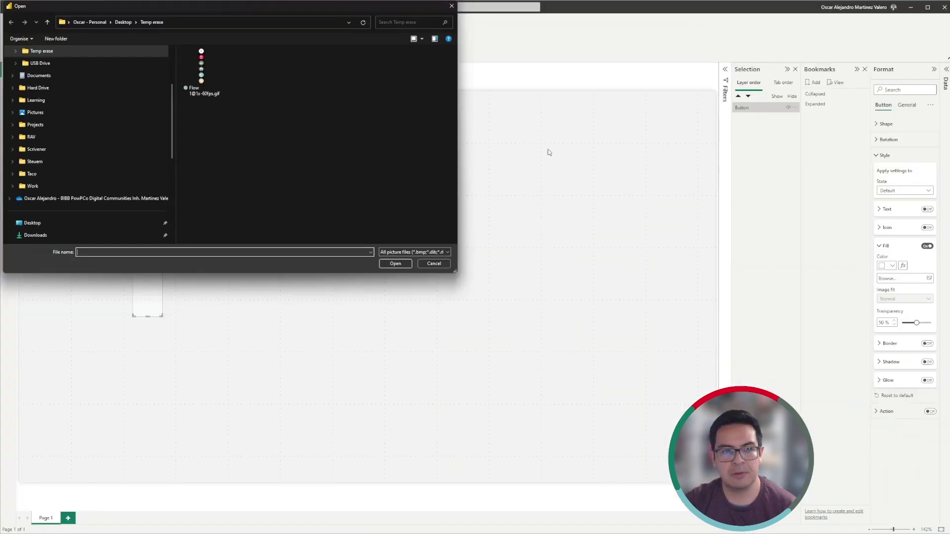
left_click(213, 75)
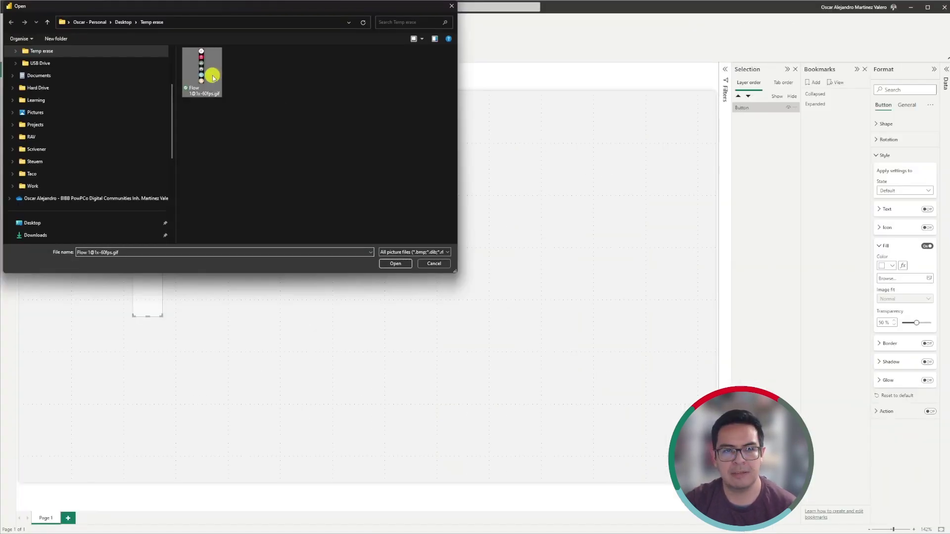
left_click(212, 75)
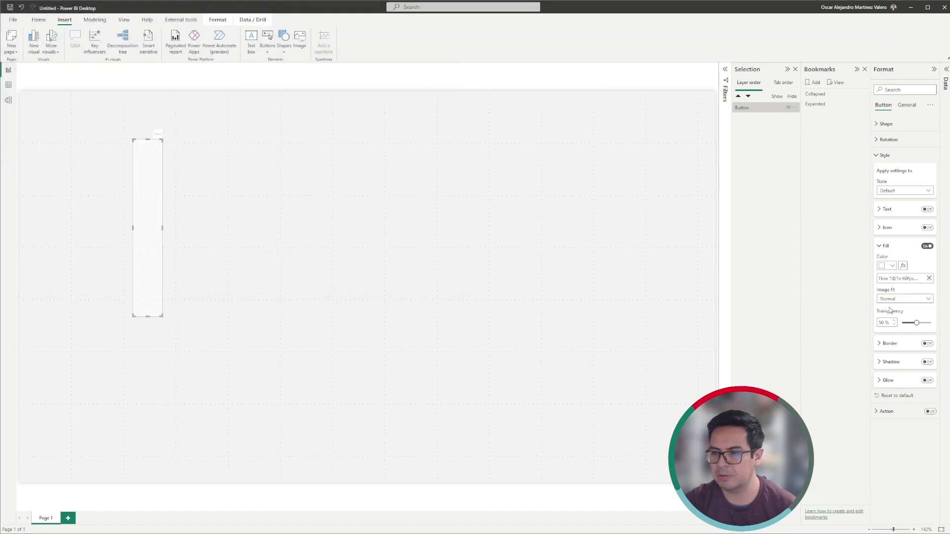
Step: Set the fill image's fit to Fill and its transparency to 0 %
left_click(896, 300)
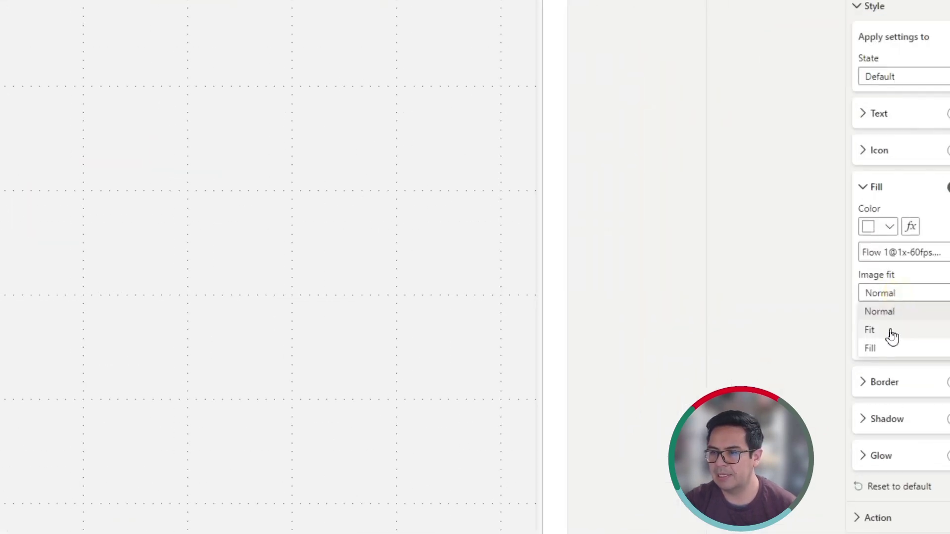
left_click(882, 348)
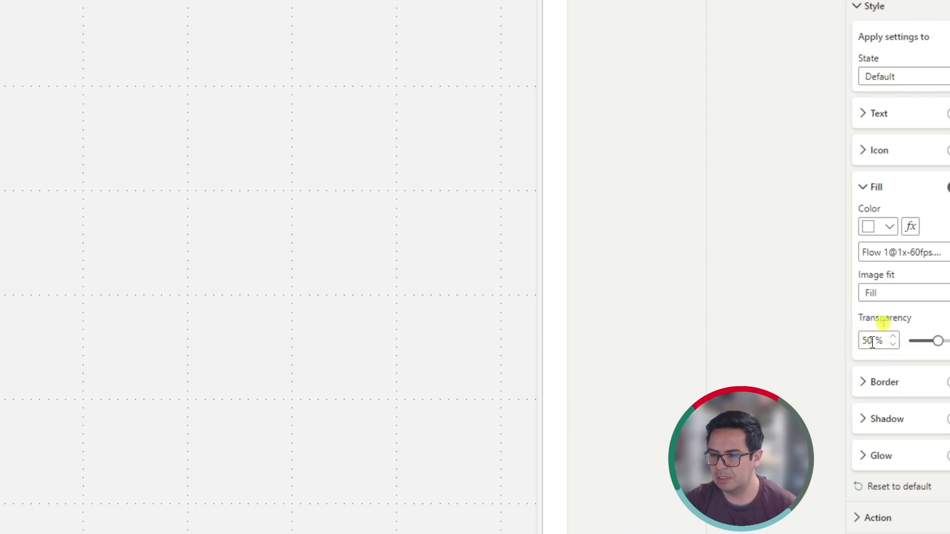
double_click(872, 340)
type("0")
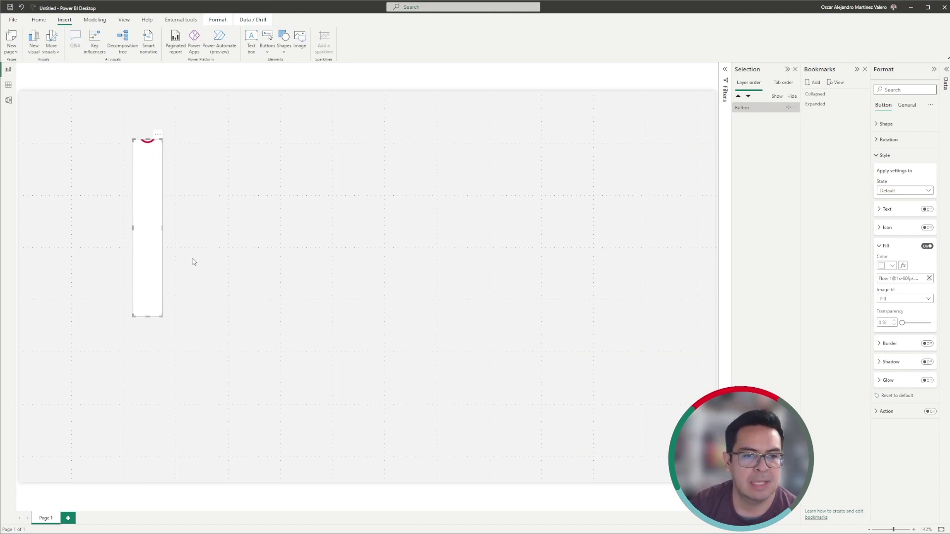
Step: Narrow the button to suit the GIF's proportions and set its fill color to the recent light grey matching the page background
mouse_move(162, 230)
left_mouse_down()
mouse_move(144, 228)
mouse_move(157, 228)
left_mouse_up()
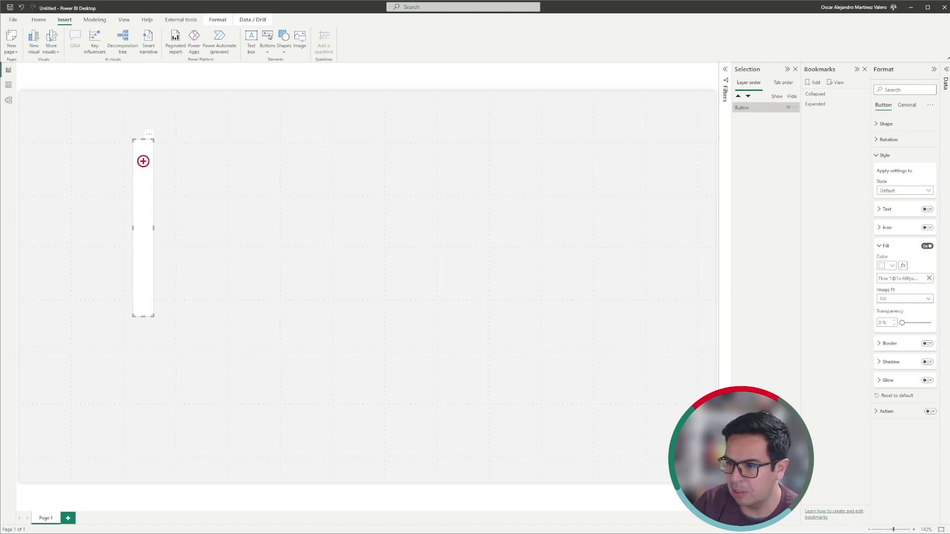
left_click(885, 270)
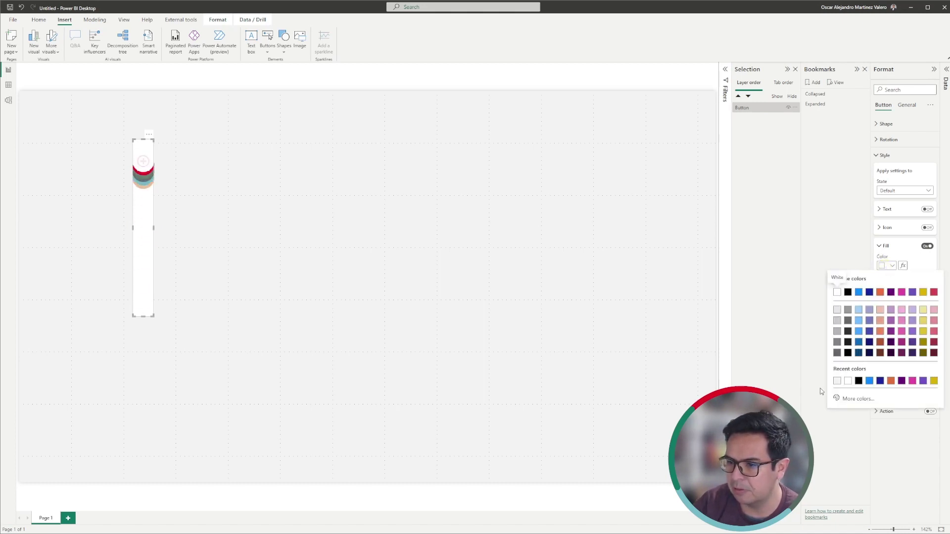
left_click(835, 382)
left_click(183, 284)
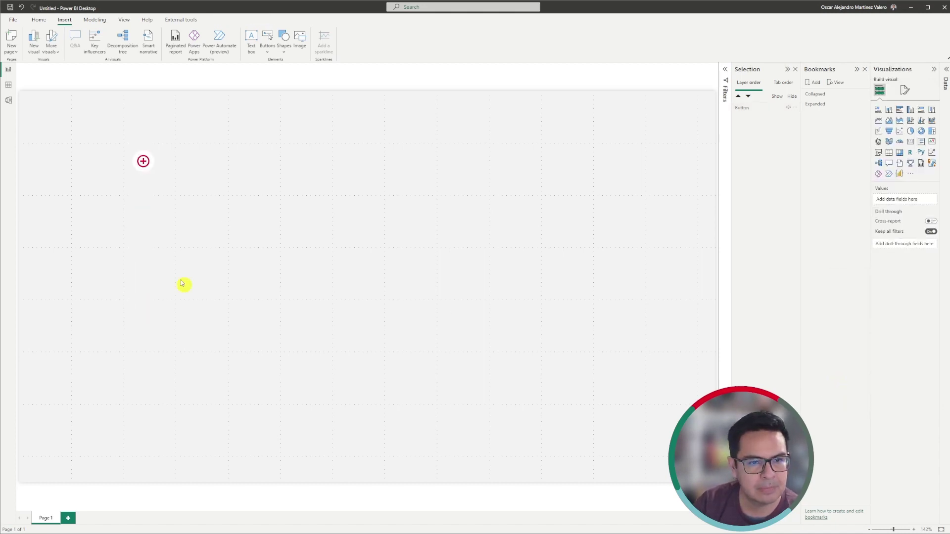
Step: Shift the GIF-filled button slightly to the left on the report page
left_click_drag(141, 236, 128, 236)
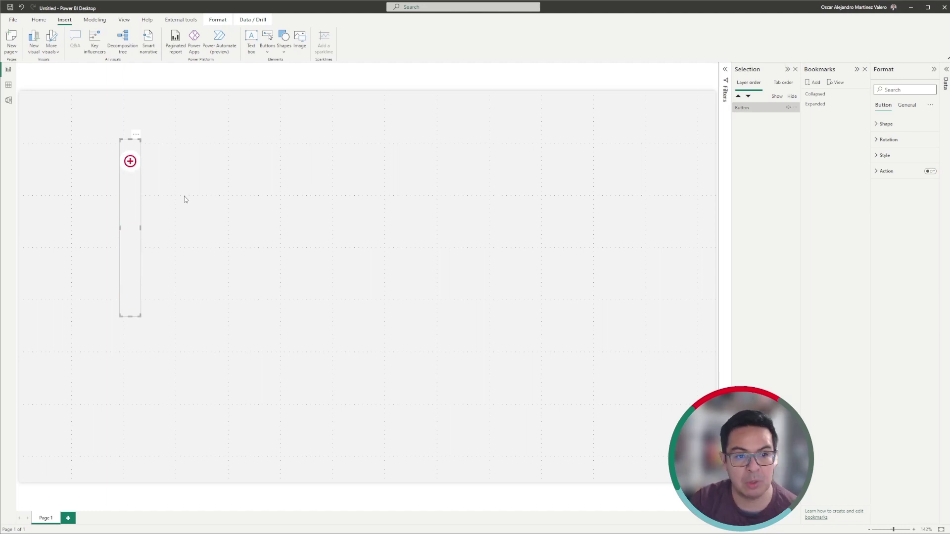
Step: Switch to the browser, close the finished GIF export plugin and load a blank loop count changer at ezgif.com/loop-count
key("alt+Tab")
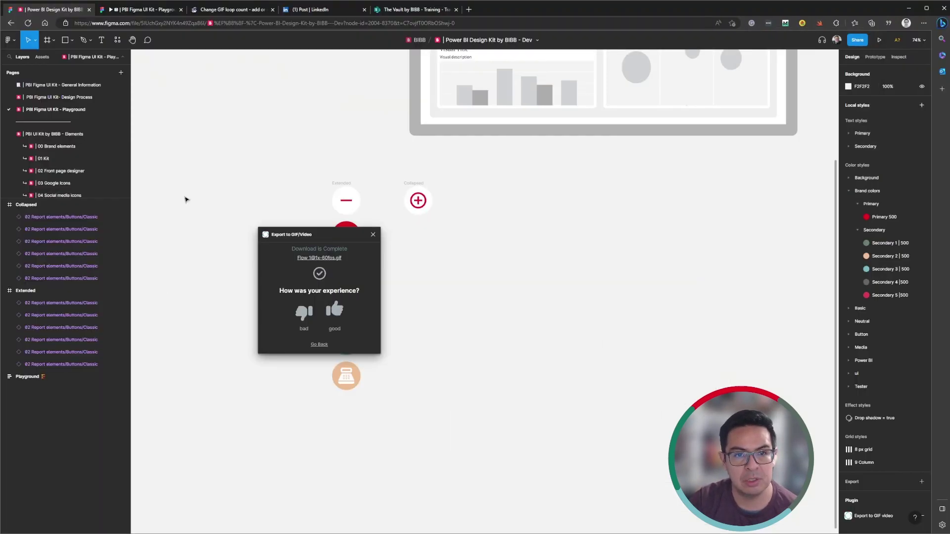
left_click(373, 235)
left_click(200, 10)
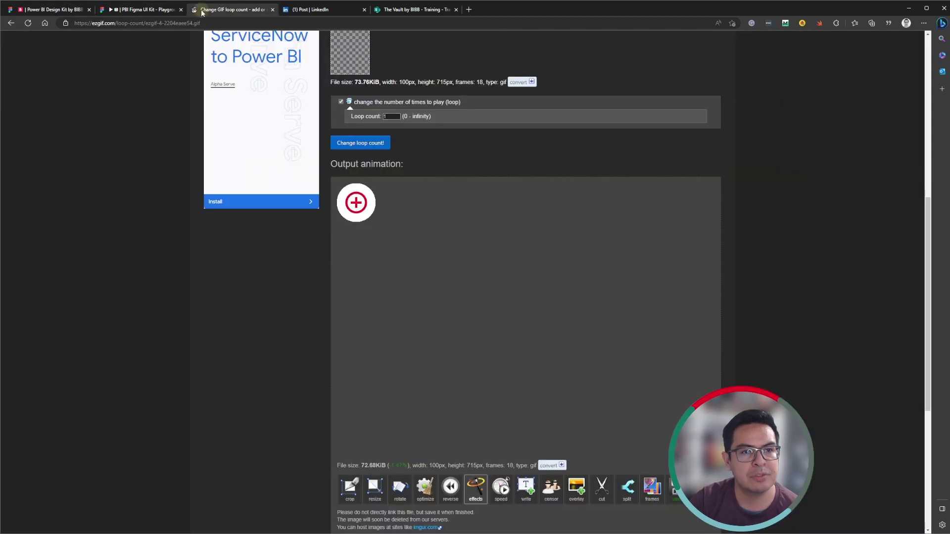
scroll(411, 246, "up", 5)
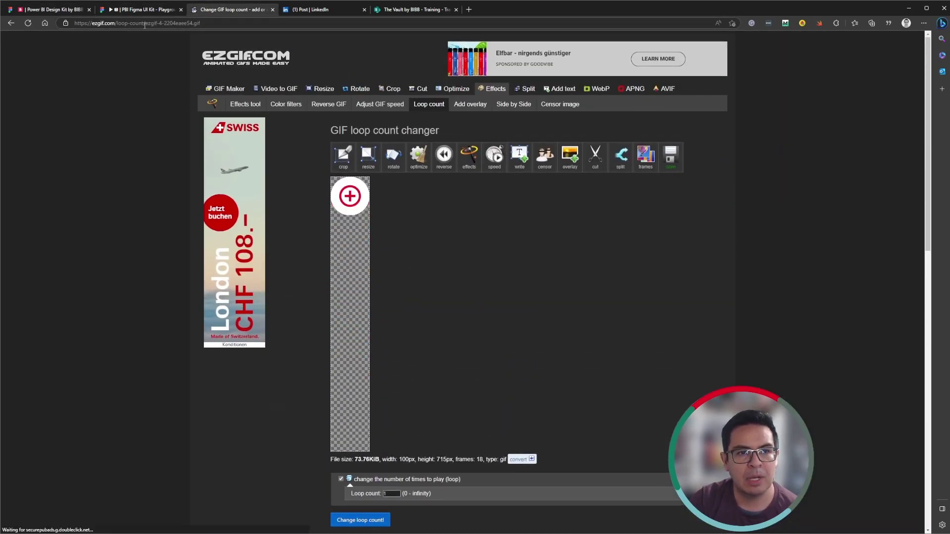
left_click_drag(145, 23, 267, 28)
key("BackSpace")
key("Return")
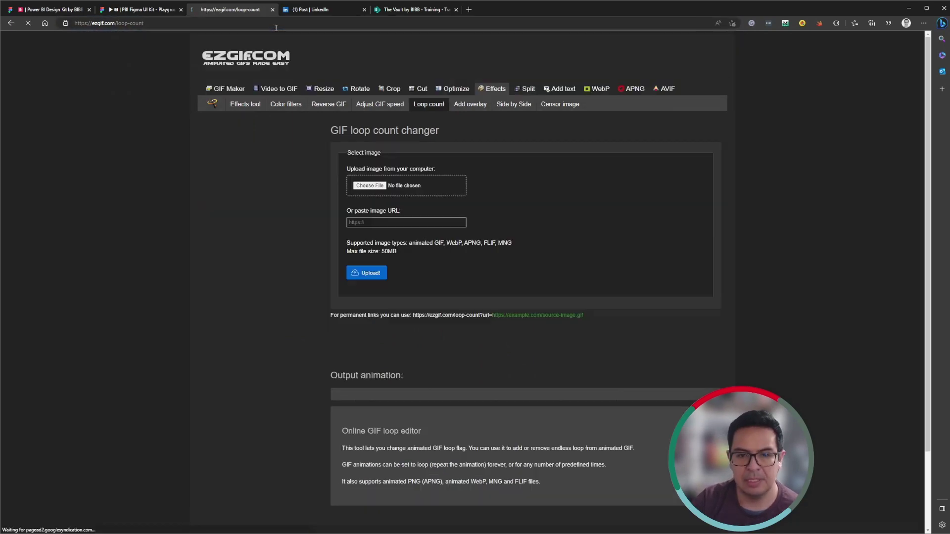
left_click(372, 186)
double_click(201, 69)
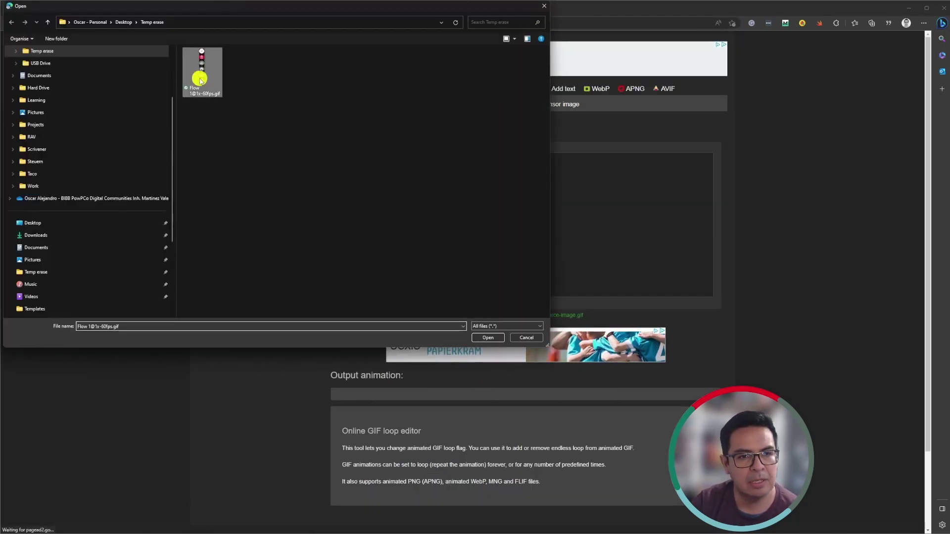
left_click(369, 275)
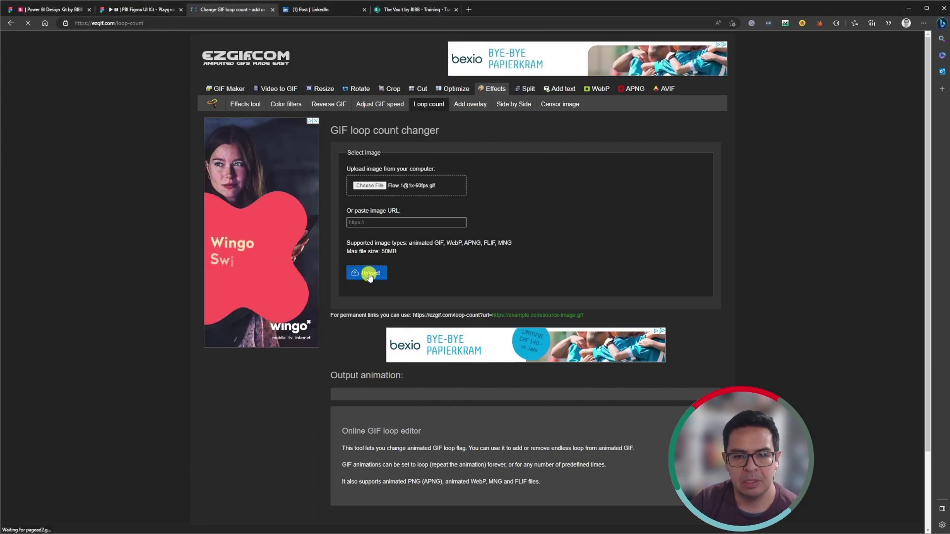
Step: Set the uploaded GIF's loop count to 1 and generate the output animation
scroll(379, 302, "down", 5)
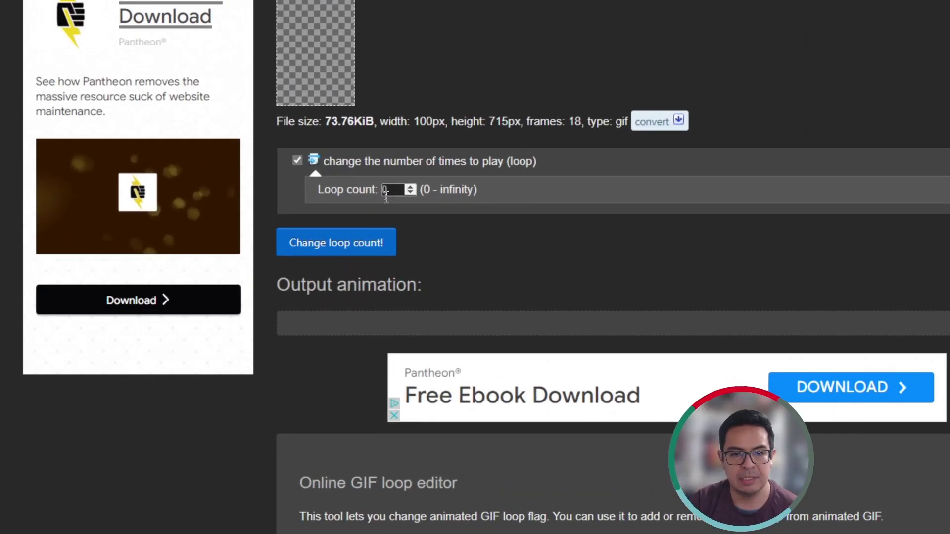
left_click(386, 193)
left_click(384, 194)
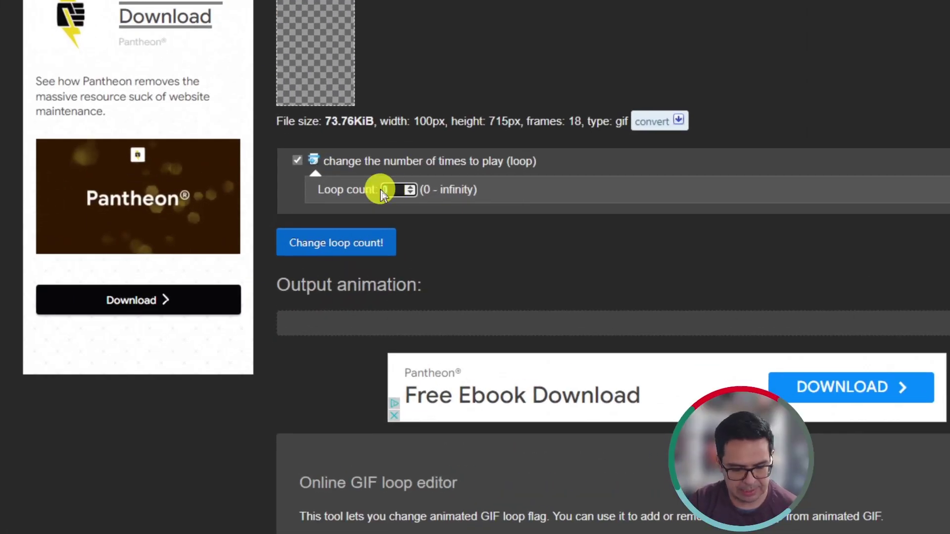
left_click(367, 243)
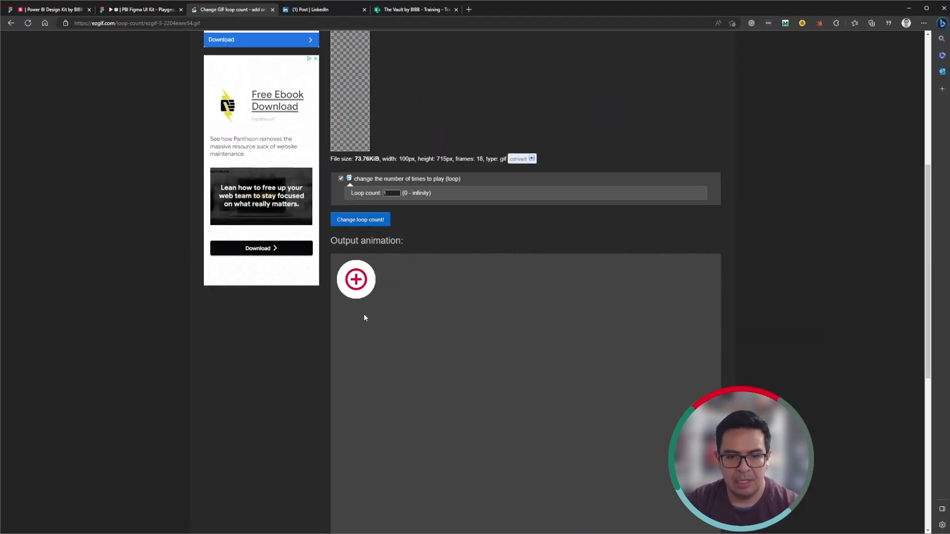
Step: Save the output animation as Collapsed.gif in the Temp erase folder
right_click(361, 285)
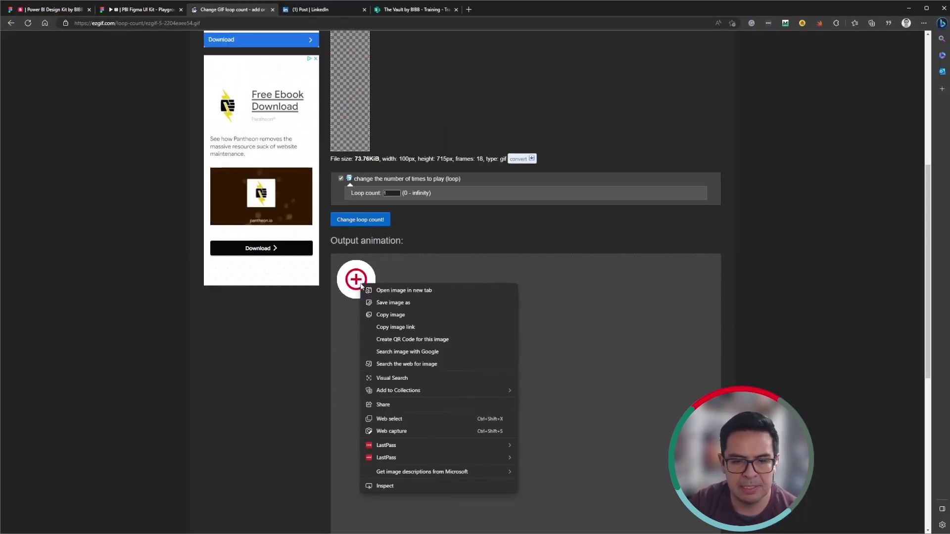
left_click(383, 304)
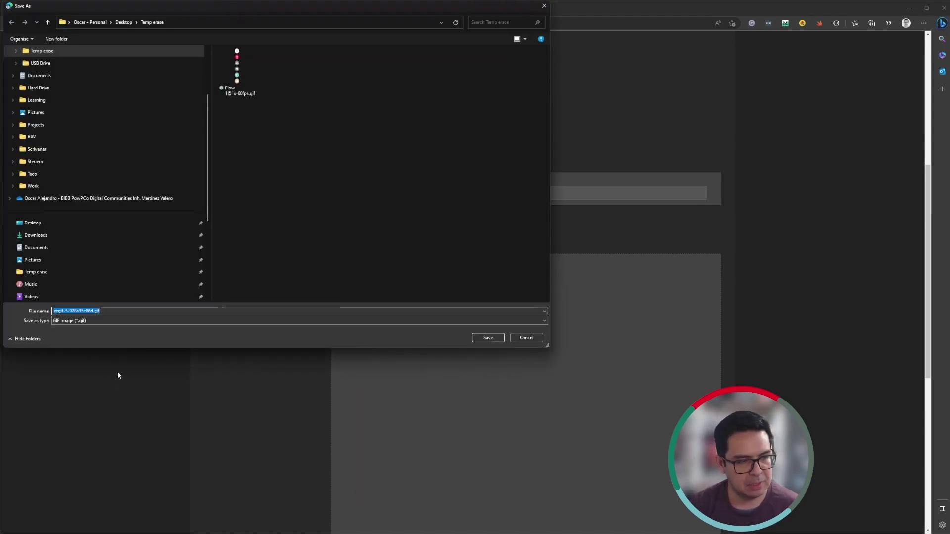
type("Collapsed")
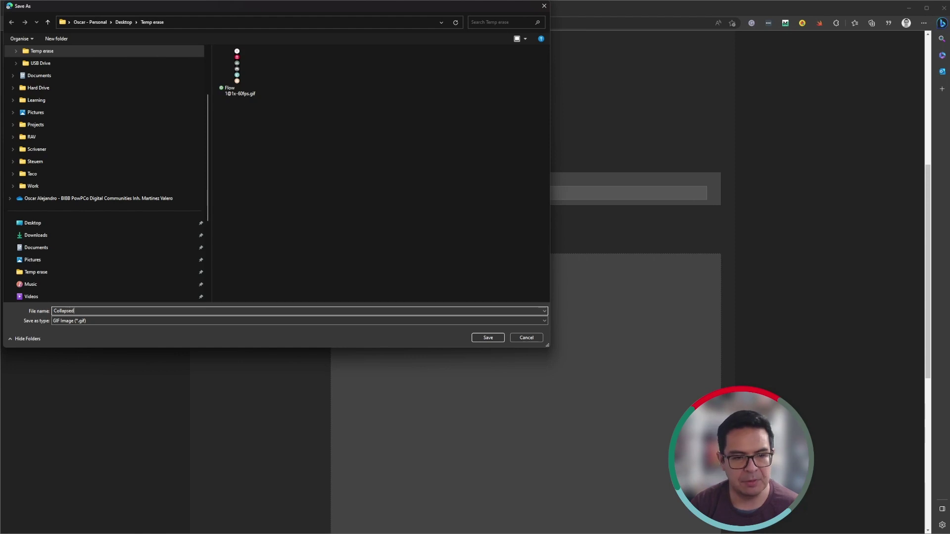
key("Return")
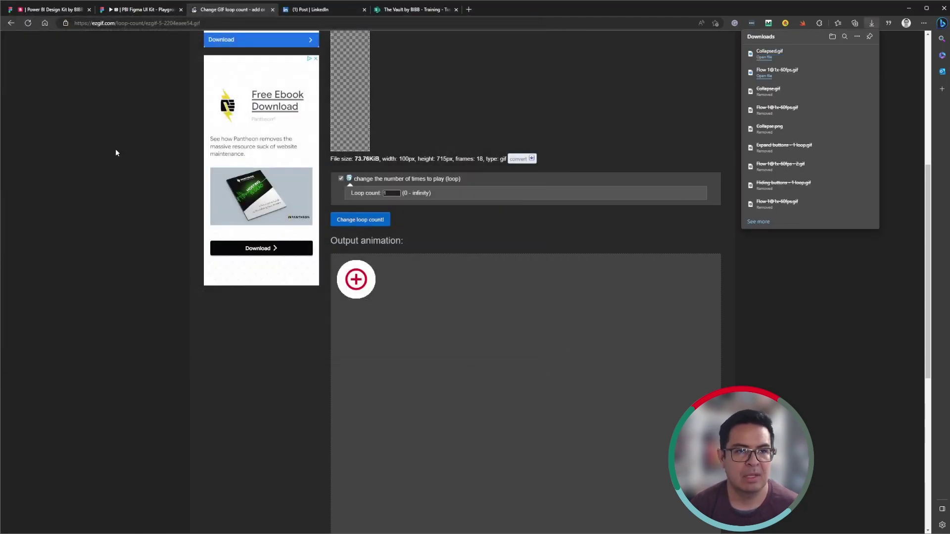
Step: Back in Figma, delete the prototype connection from Extended to Collapsed and remove the Extended frame's flow starting point
left_click(54, 9)
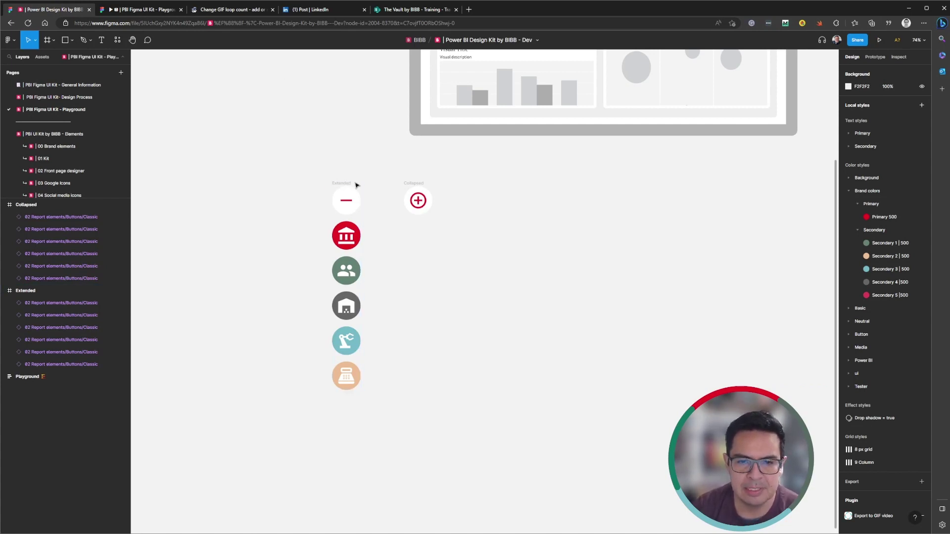
left_click(872, 58)
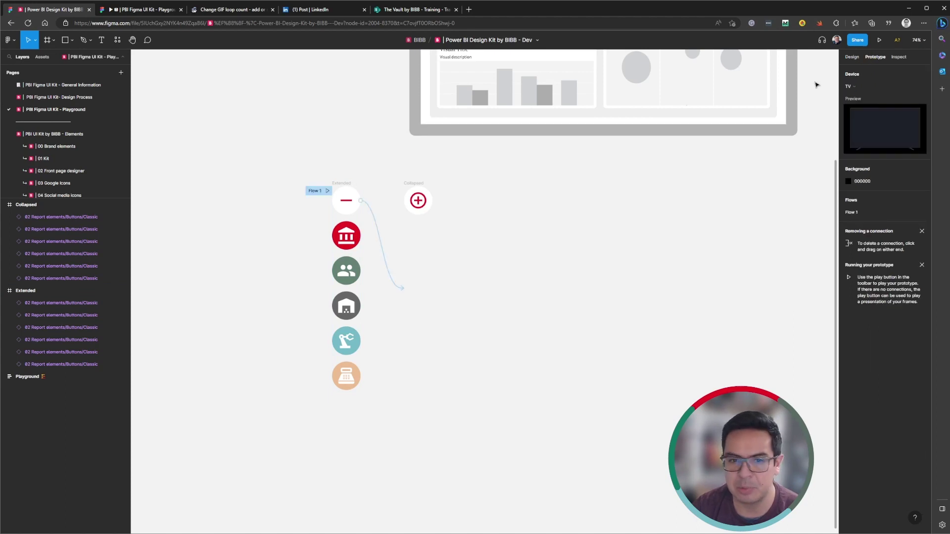
left_click(375, 227)
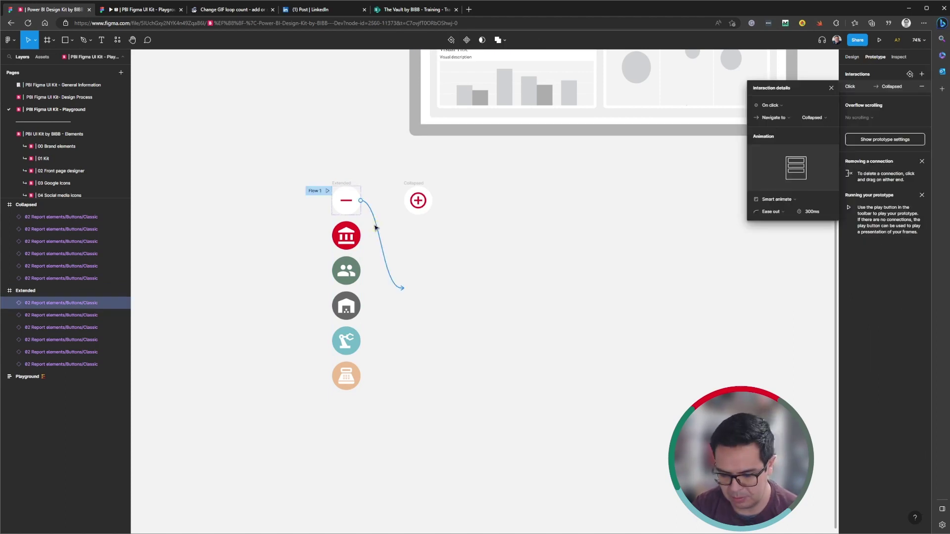
key("Delete")
right_click(343, 183)
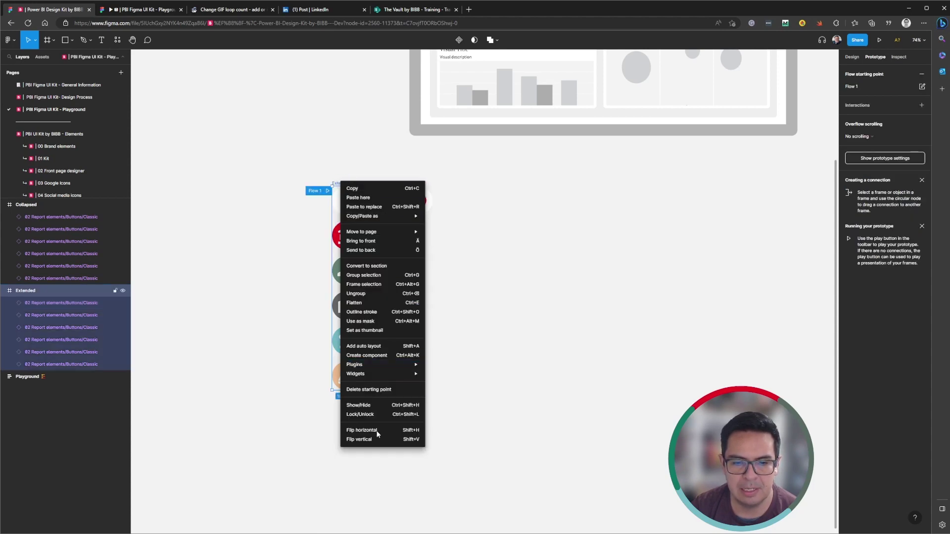
left_click(388, 390)
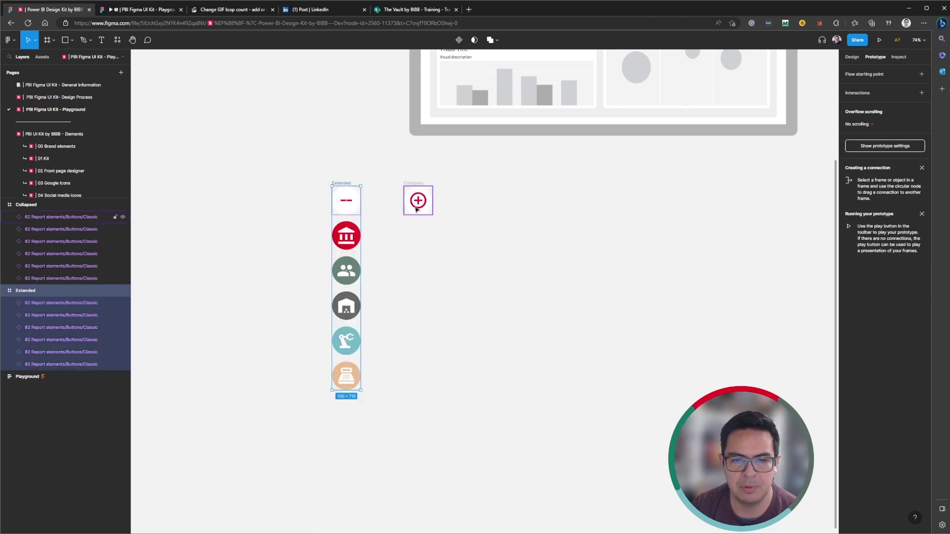
Step: Connect the plus button in the Collapsed frame to the Extended frame with an on-click Smart animate interaction, Ease out, 300 ms
left_click(414, 184)
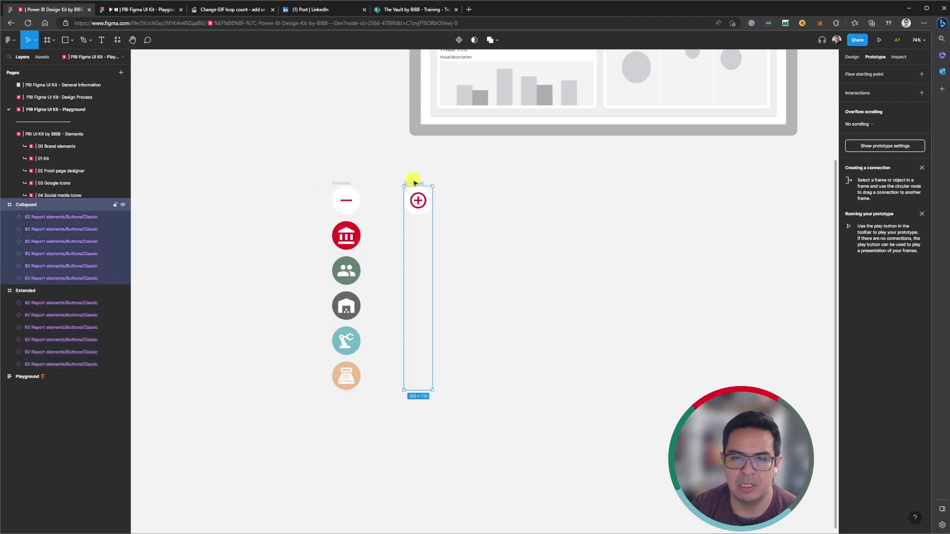
left_click(405, 202)
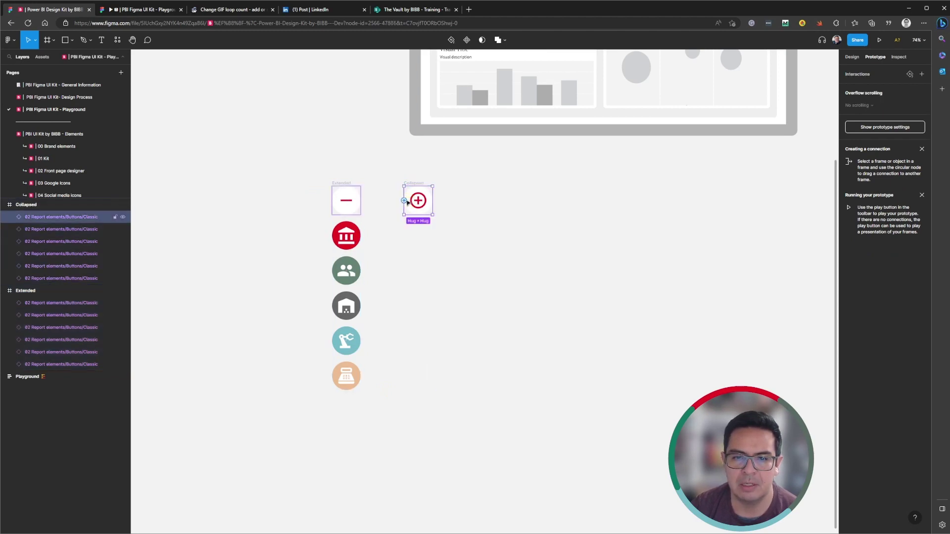
left_click_drag(404, 202, 355, 283)
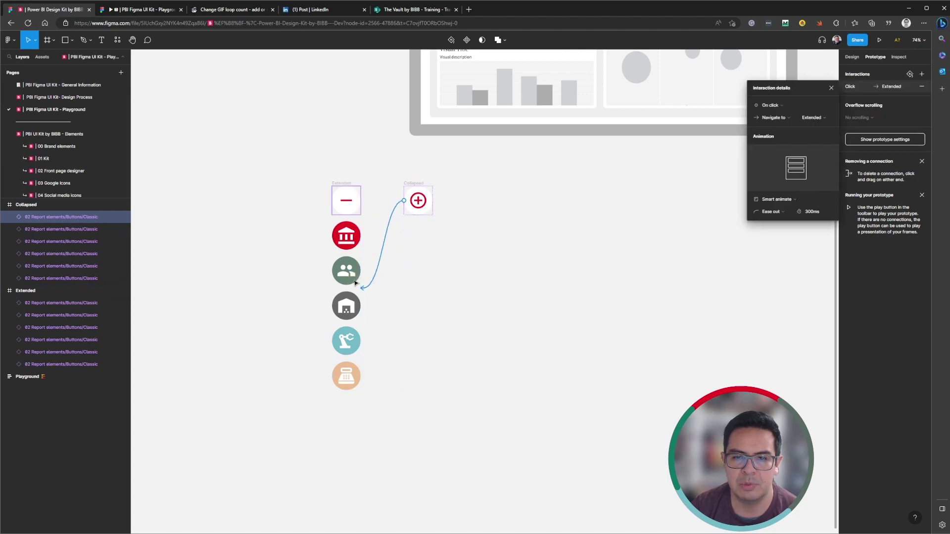
Step: Make the Collapsed frame the flow starting point and preview the expanding animation in the prototype
left_click(415, 183)
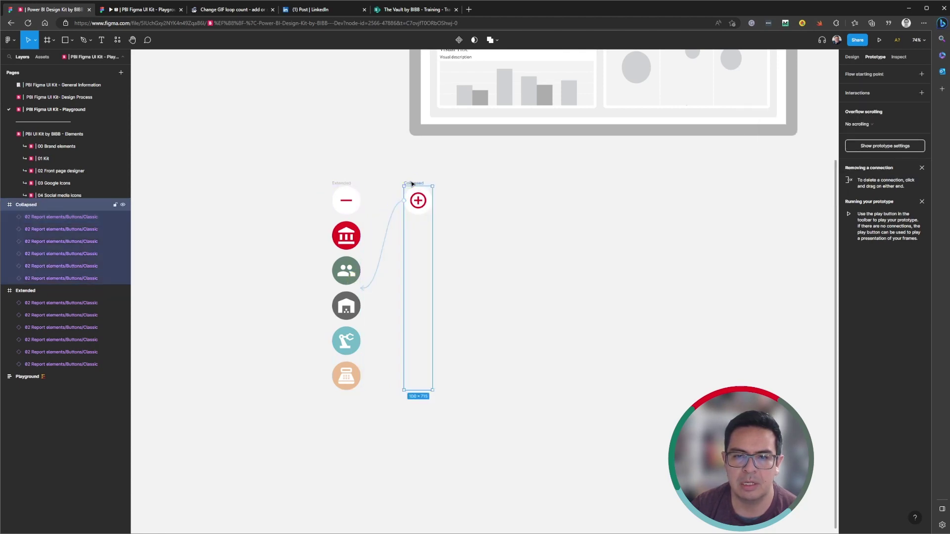
right_click(411, 184)
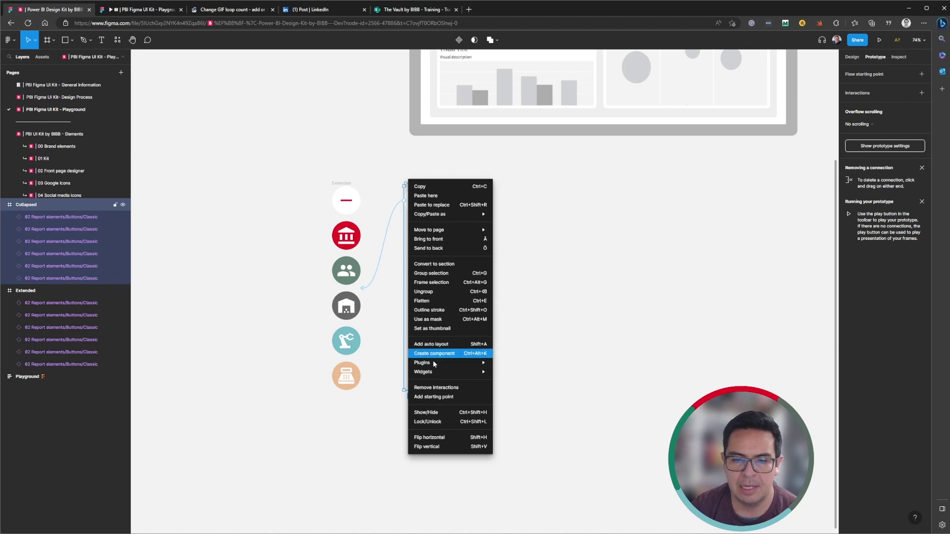
left_click(440, 398)
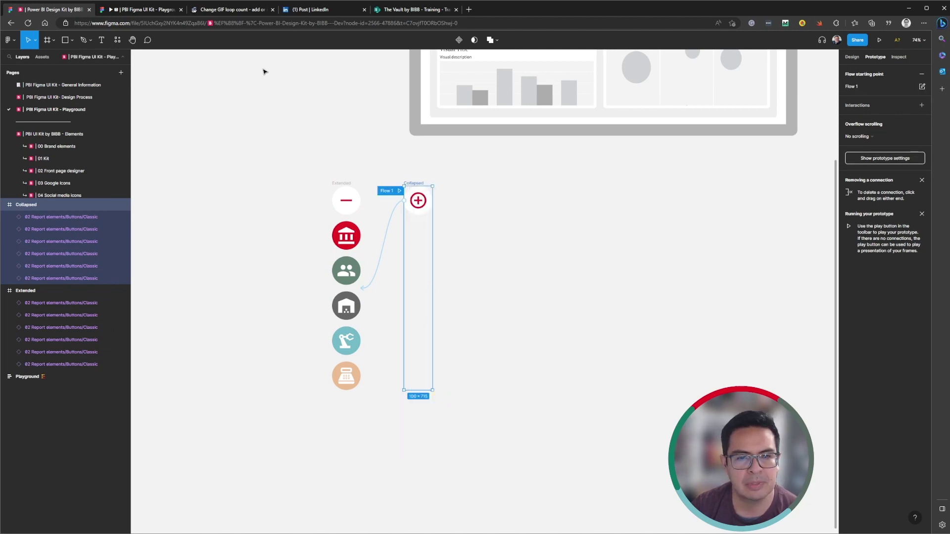
left_click(400, 192)
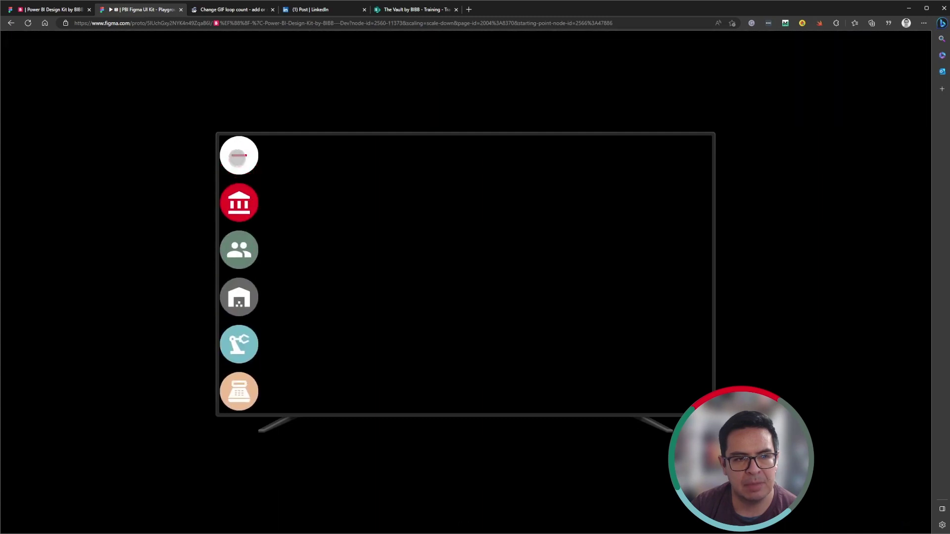
left_click(72, 10)
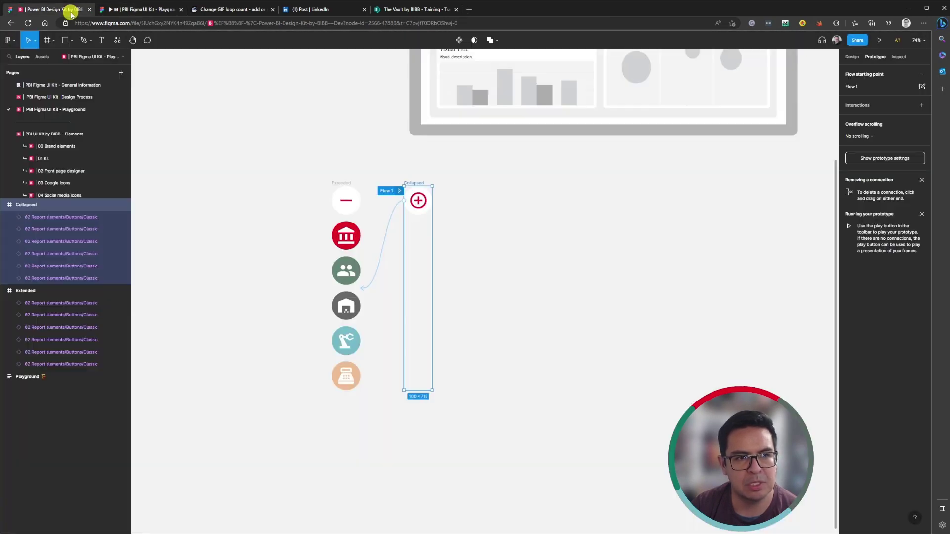
left_click(850, 58)
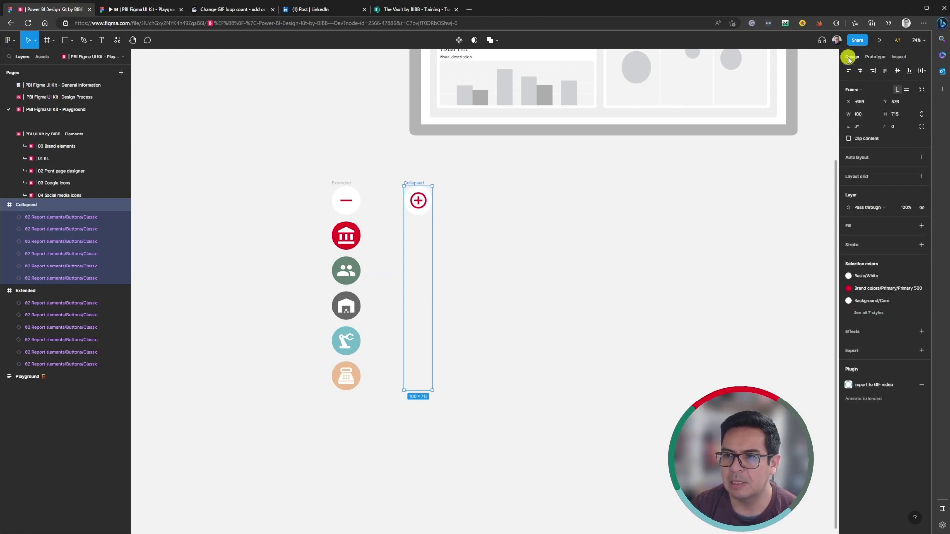
left_click(869, 385)
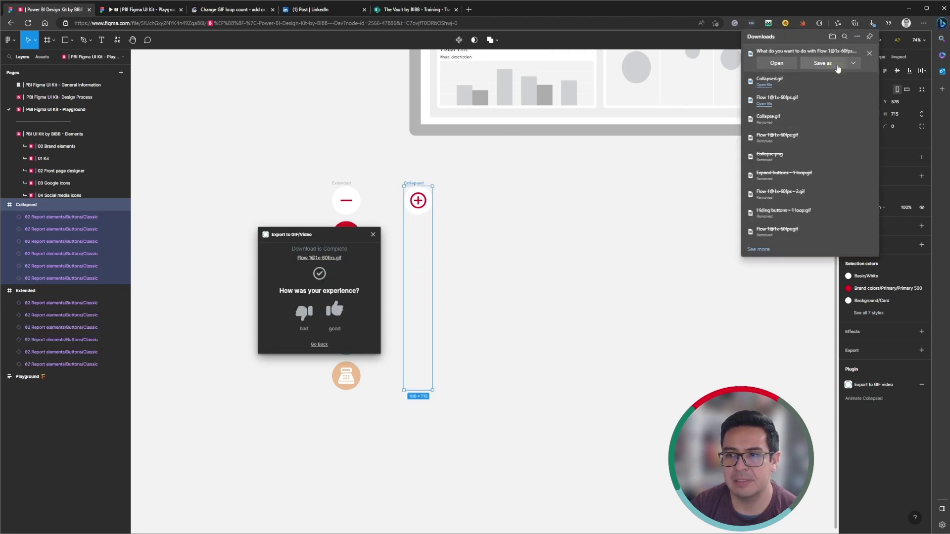
left_click(837, 67)
double_click(277, 74)
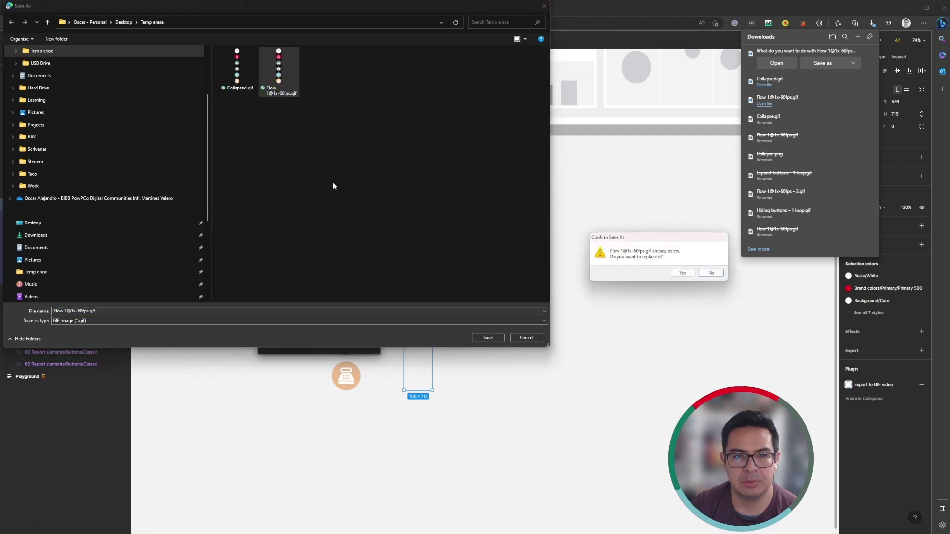
left_click(682, 273)
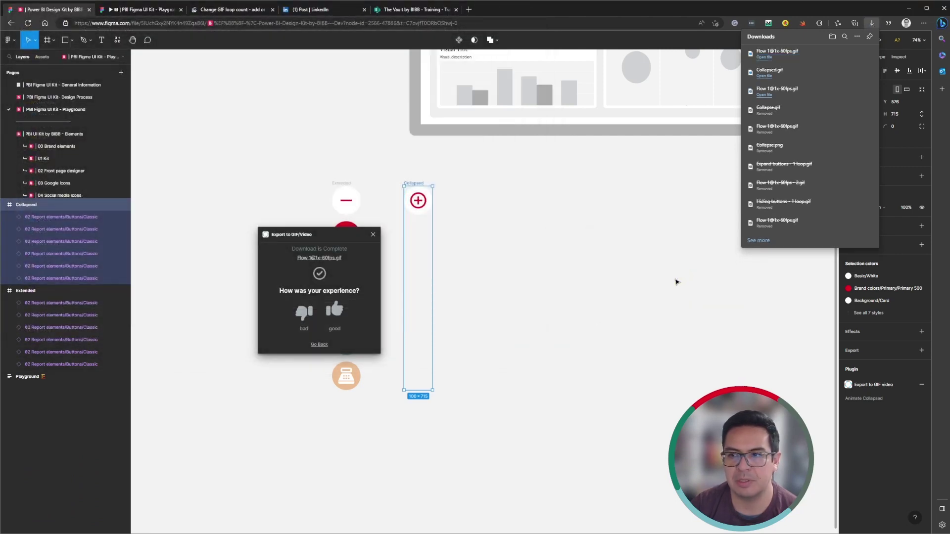
left_click(197, 9)
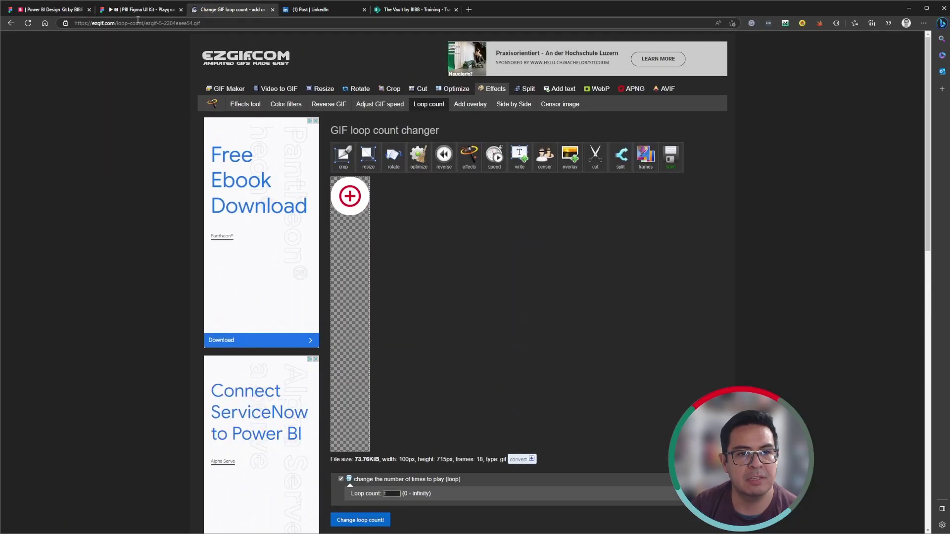
left_click_drag(145, 23, 324, 33)
key("BackSpace")
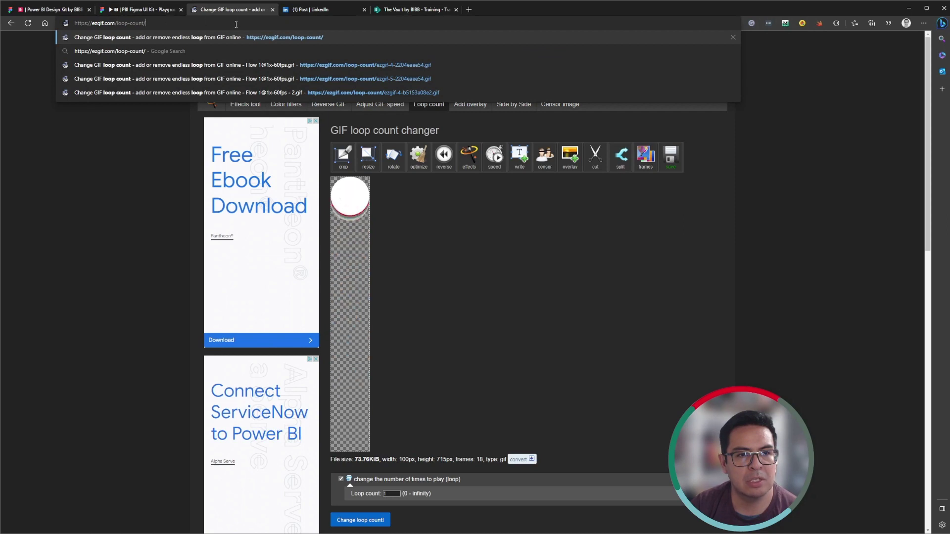
key("Return")
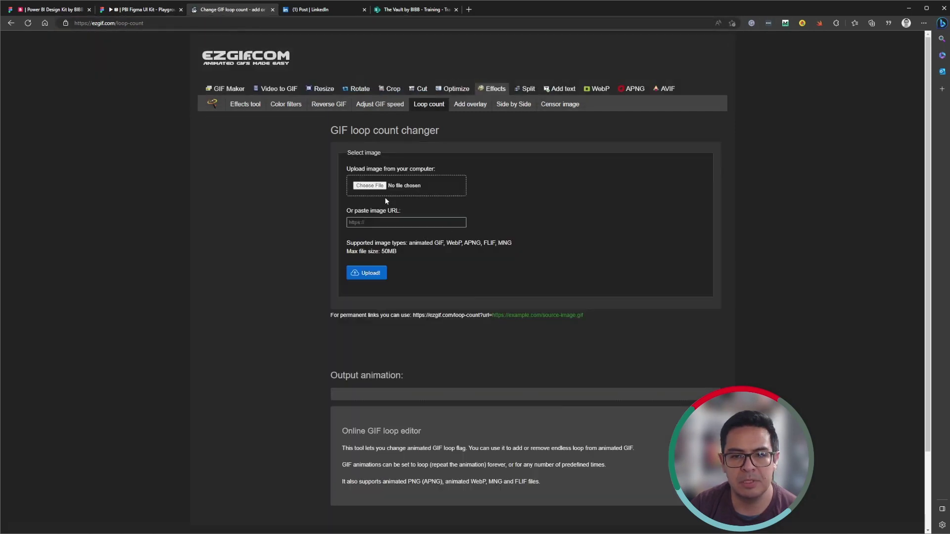
left_click(369, 186)
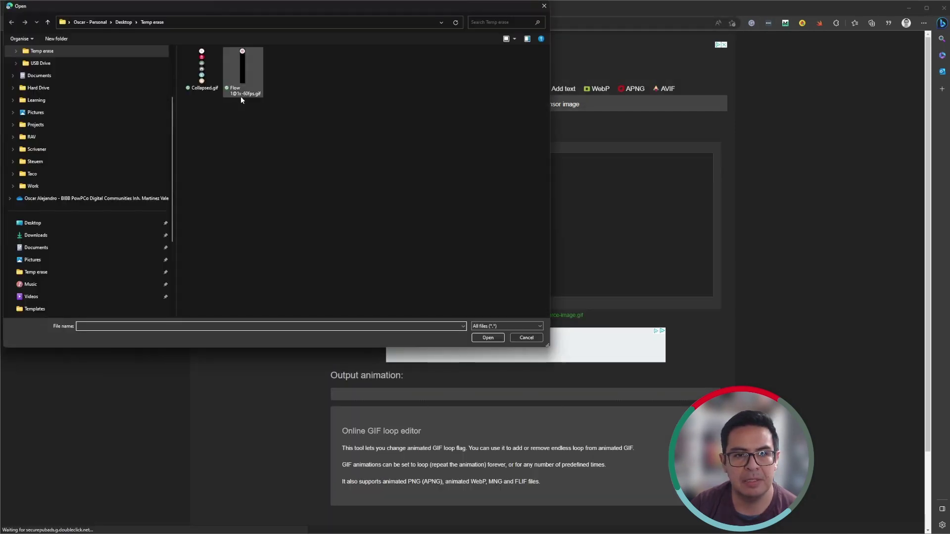
double_click(242, 94)
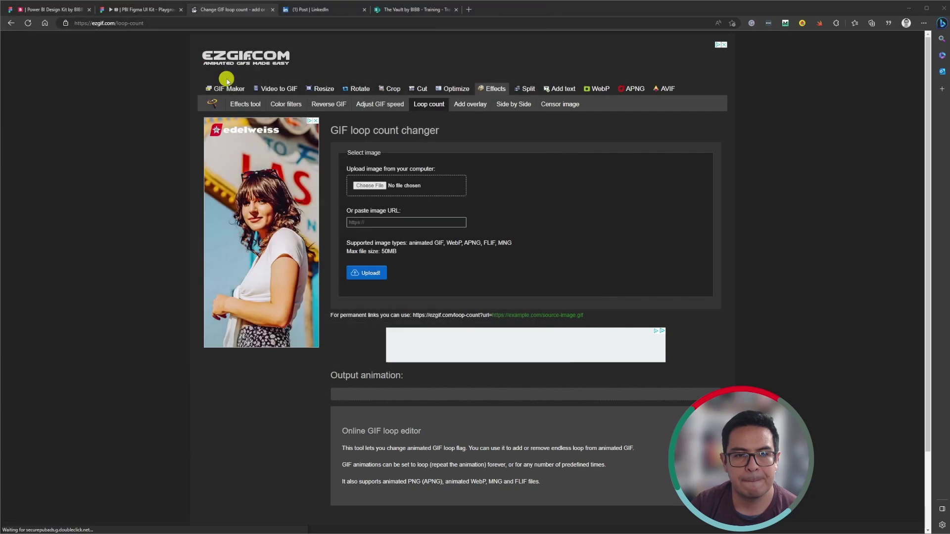
left_click(384, 279)
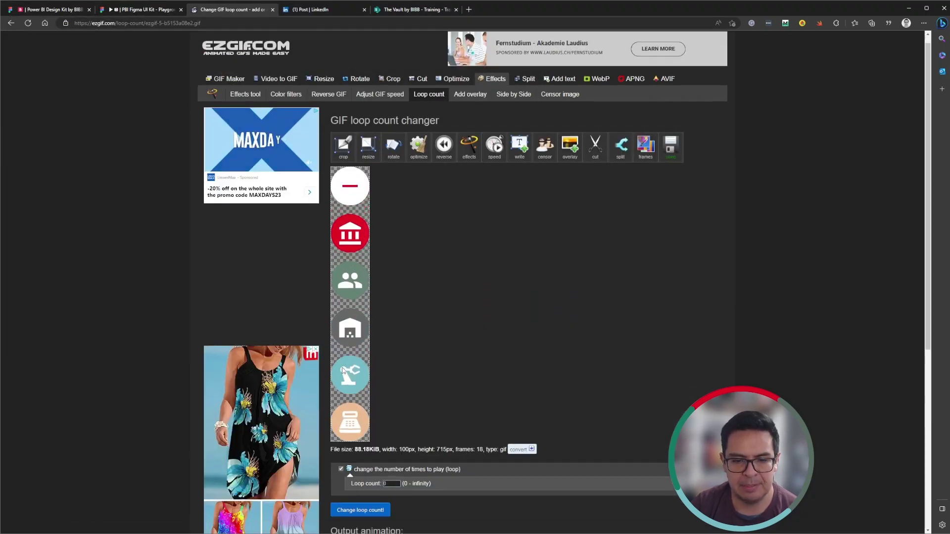
Step: Set the uploaded GIF's loop count to 1 and generate the output animation
scroll(342, 370, "down", 5)
double_click(387, 194)
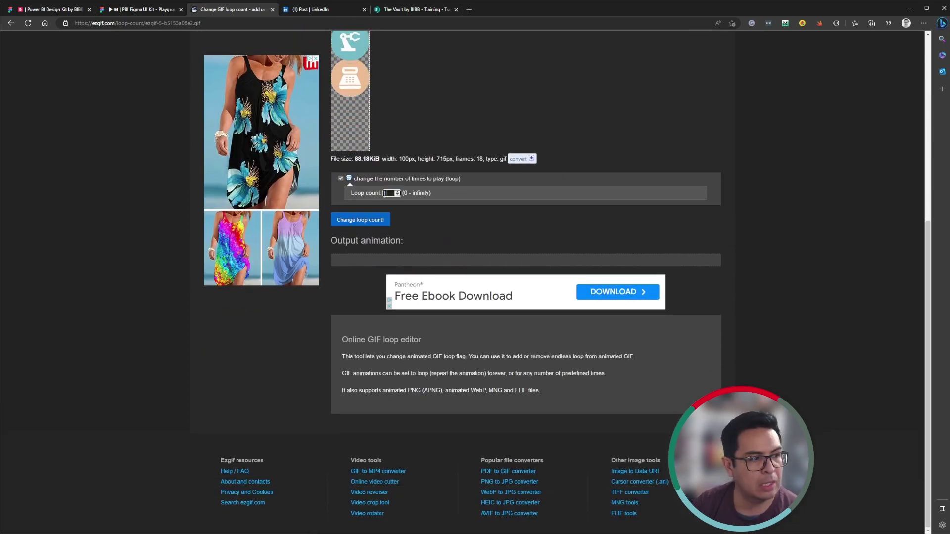
type("1")
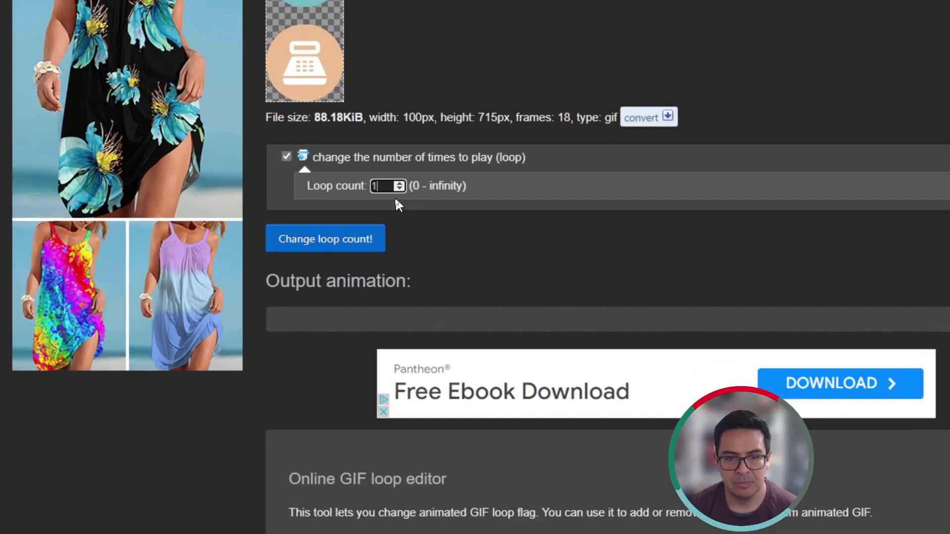
left_click(372, 220)
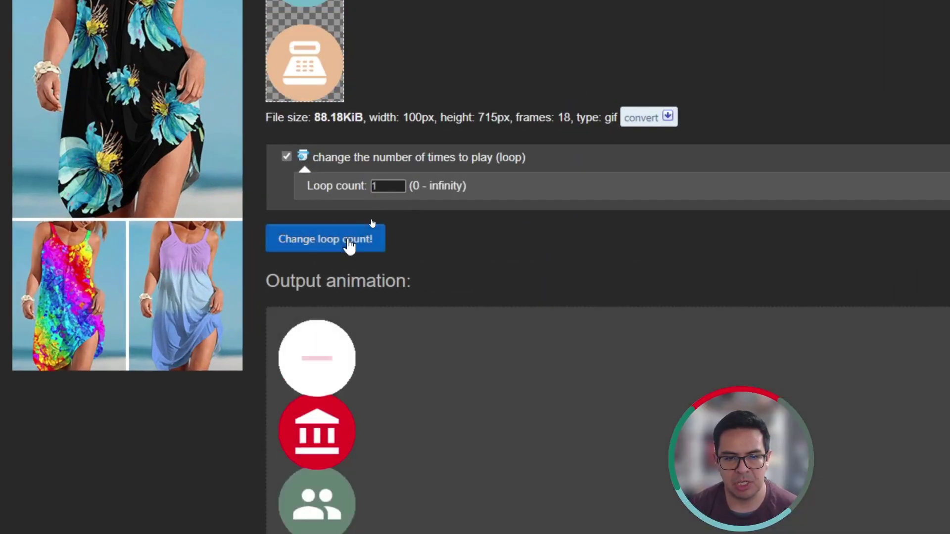
Step: Save the output animation as a GIF named Expanded in the Temp erase folder
scroll(284, 282, "down", 4)
right_click(312, 129)
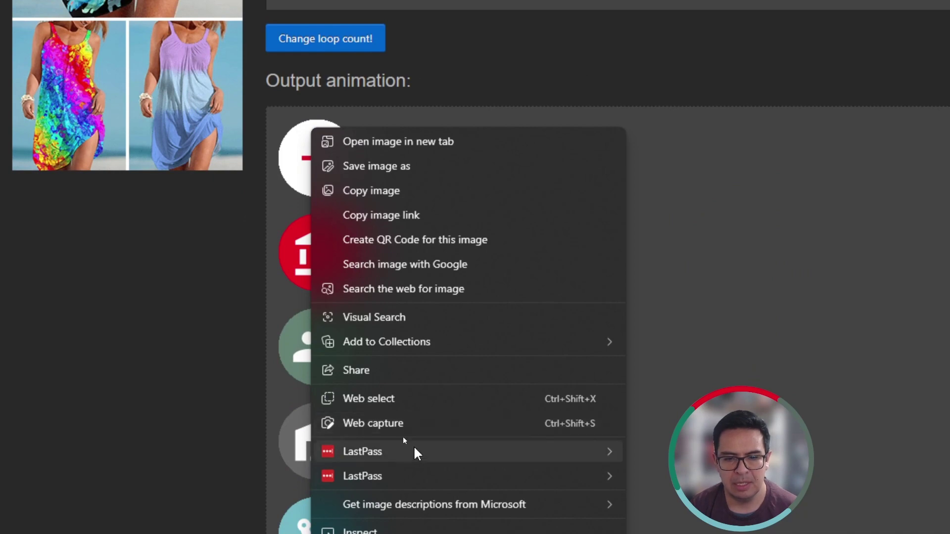
left_click(399, 168)
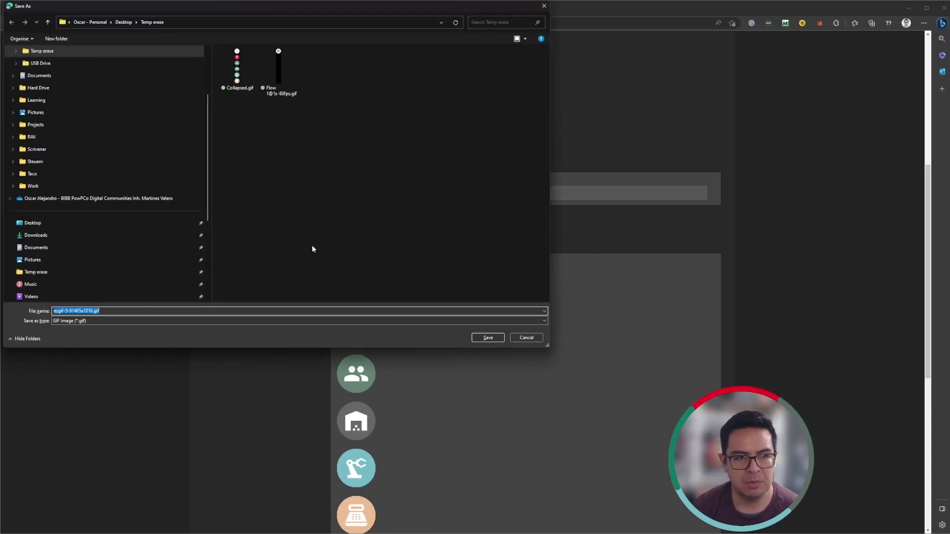
type("Expanded")
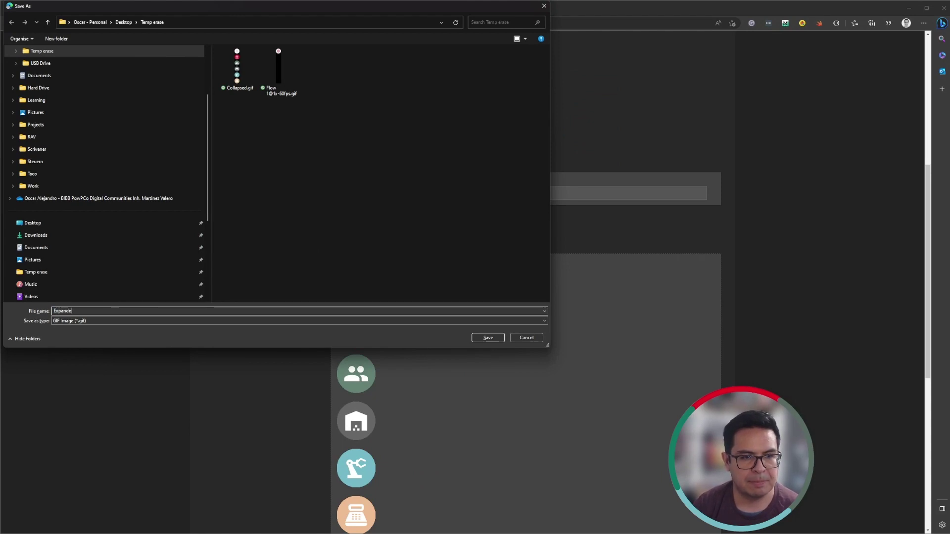
key("Return")
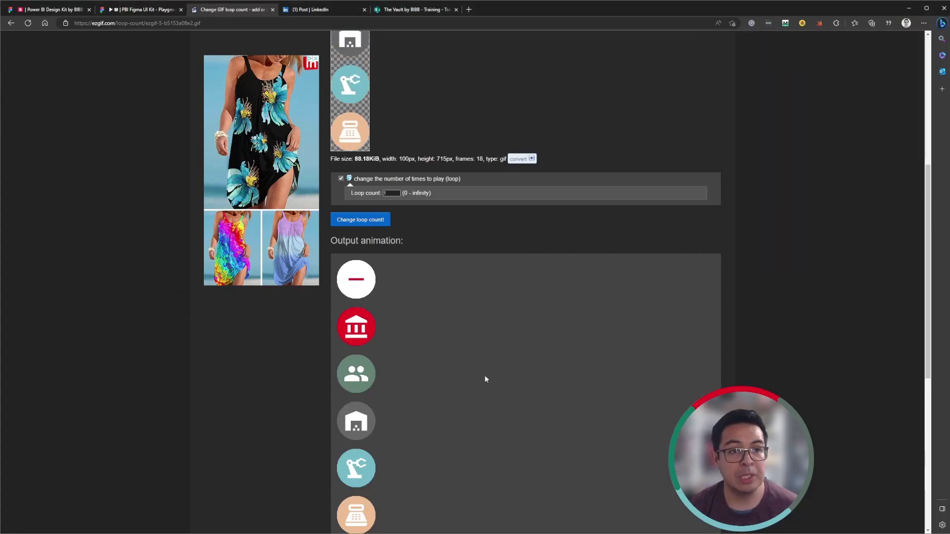
Step: Back in Figma, close the GIF export plugin and export the Collapsed frame at 1x as Collapsed.png into Temp erase
left_click(43, 7)
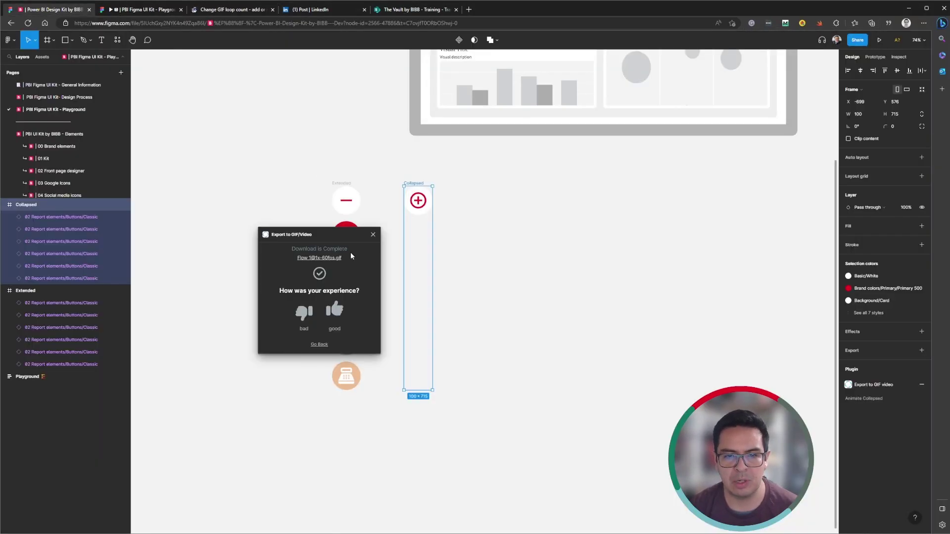
left_click(373, 236)
left_click(427, 178)
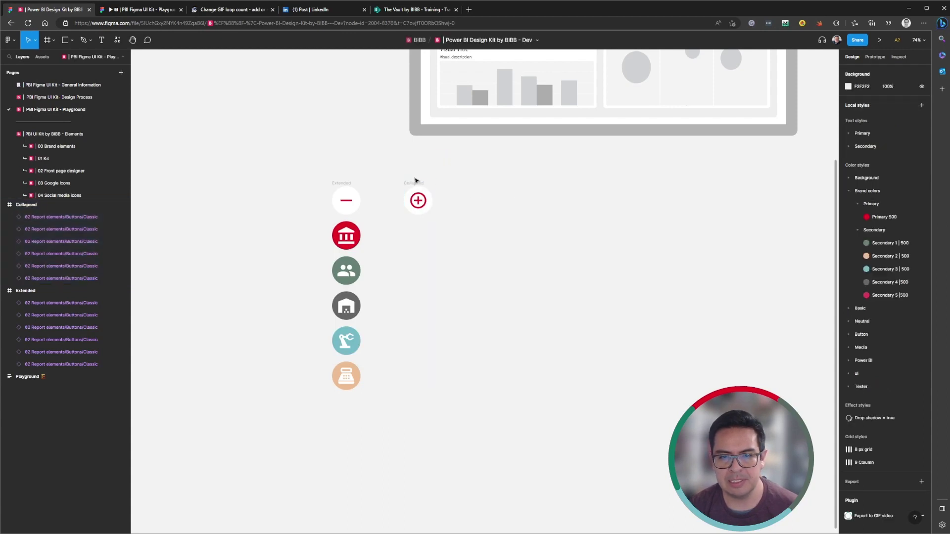
left_click(409, 183)
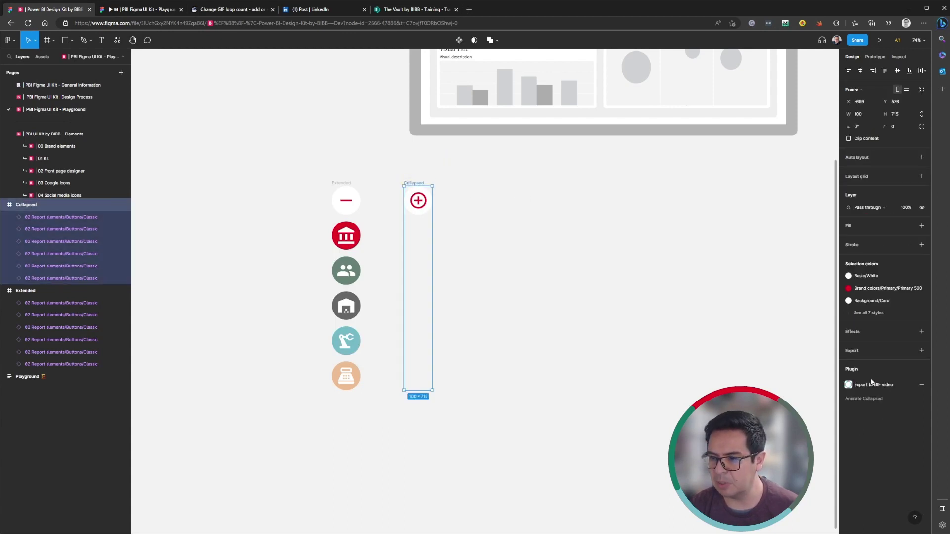
left_click(906, 351)
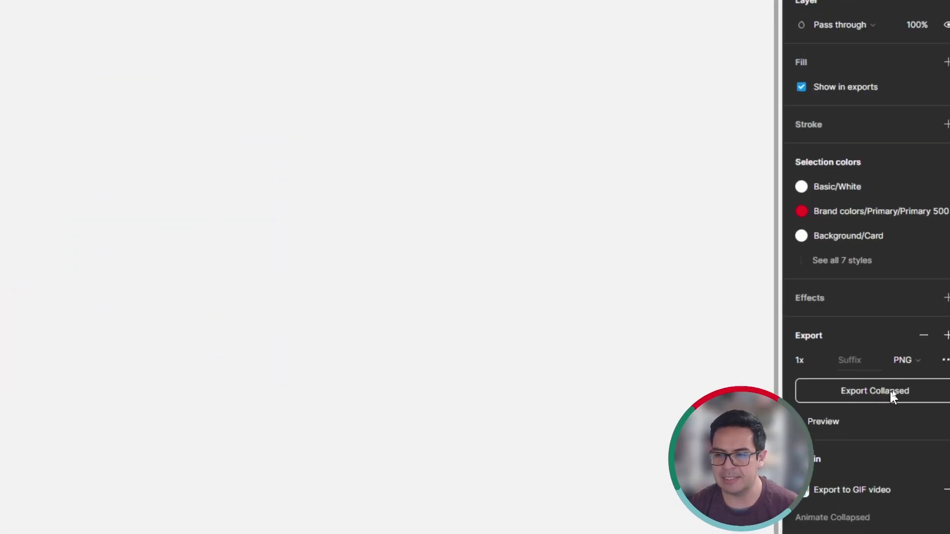
left_click(892, 395)
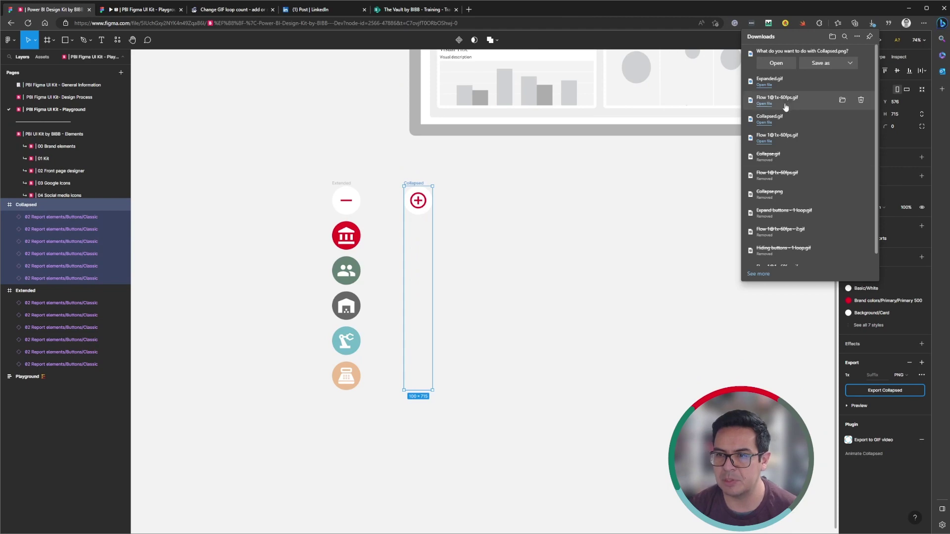
left_click(816, 63)
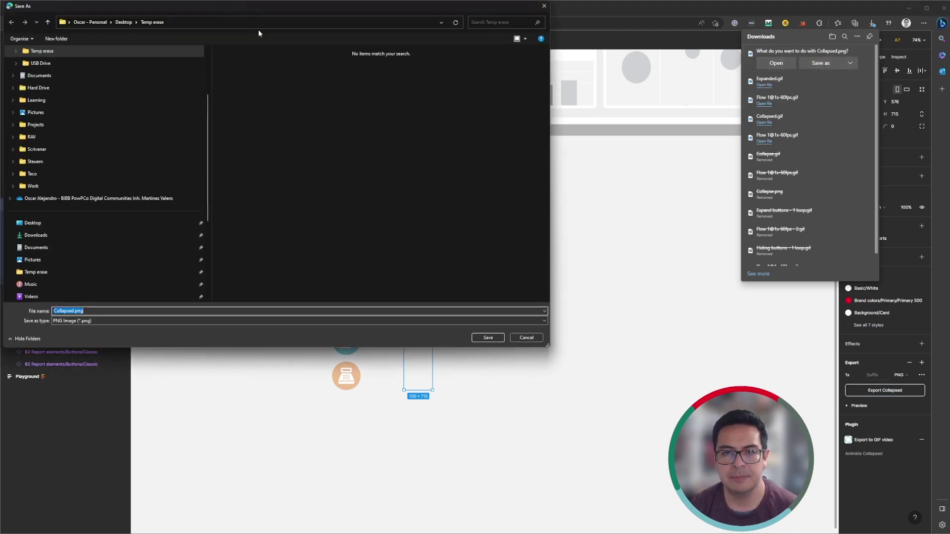
left_click(476, 339)
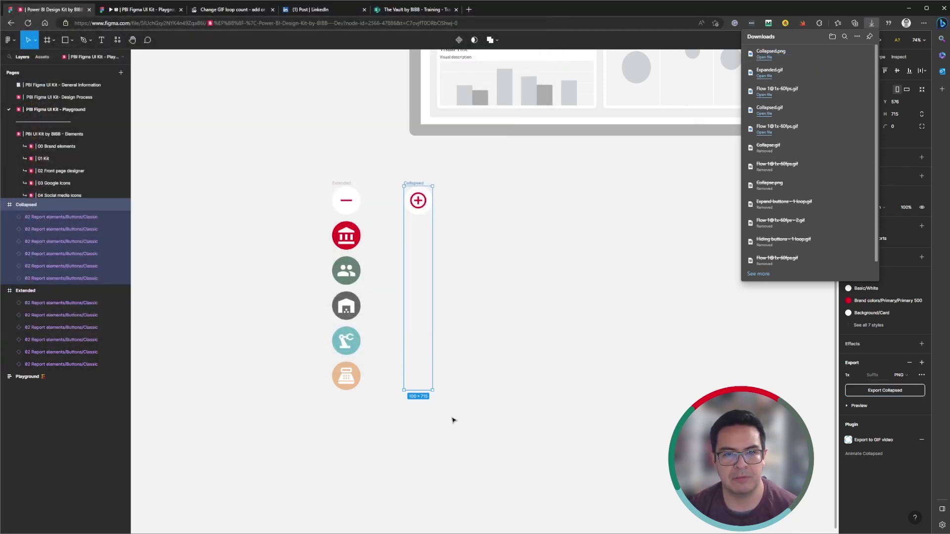
Step: Switch to Power BI Desktop, move the button near the page's left edge, and place a duplicate of it to its right
key("alt+Tab")
key("alt+Tab")
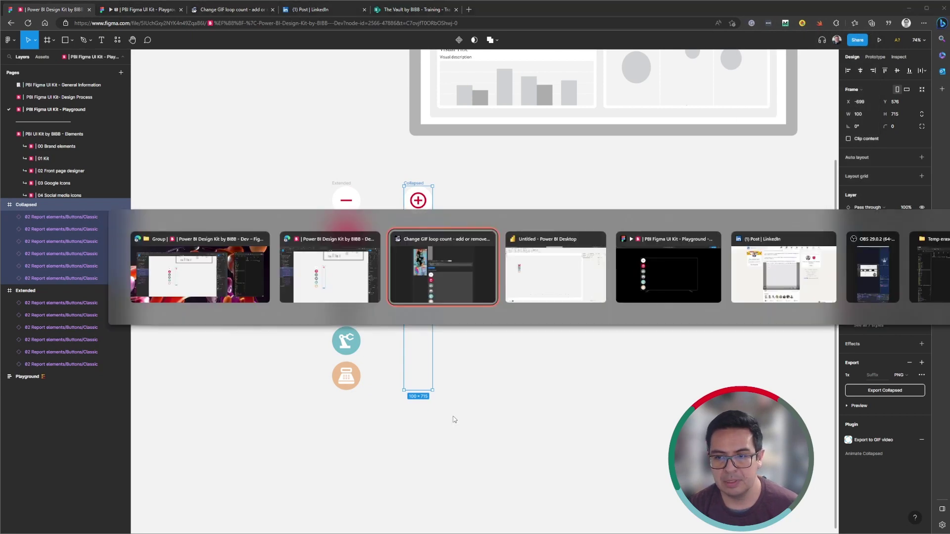
key("alt+Tab")
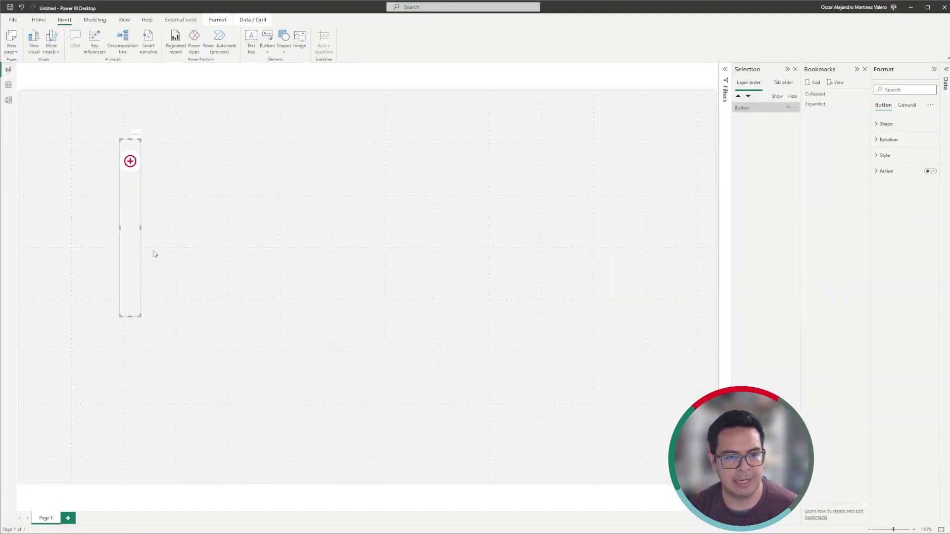
left_click_drag(132, 276, 55, 267)
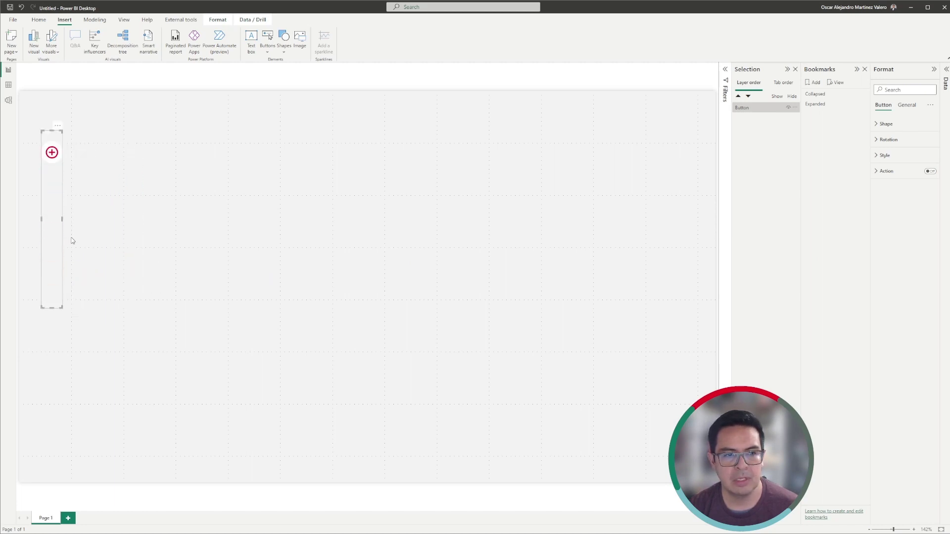
key("ctrl+c")
key("ctrl+v")
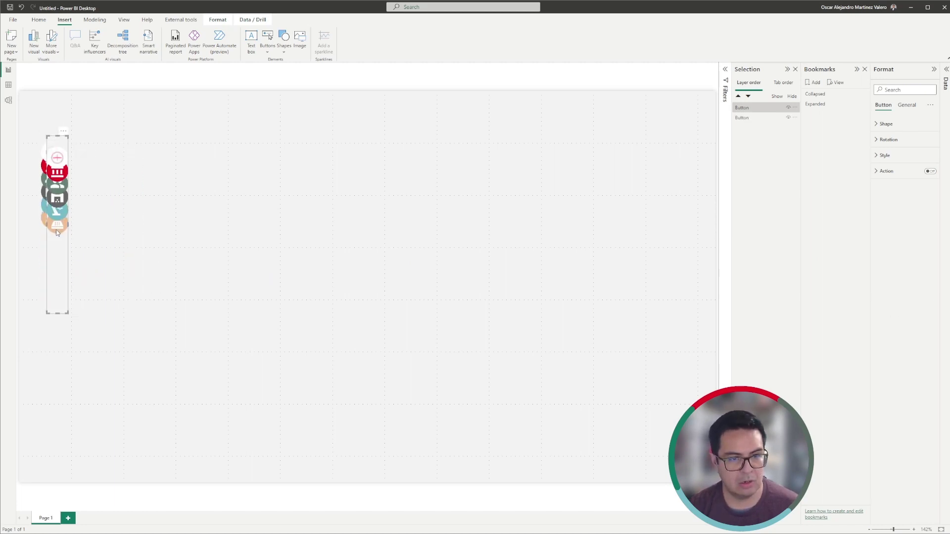
left_click_drag(68, 224, 125, 228)
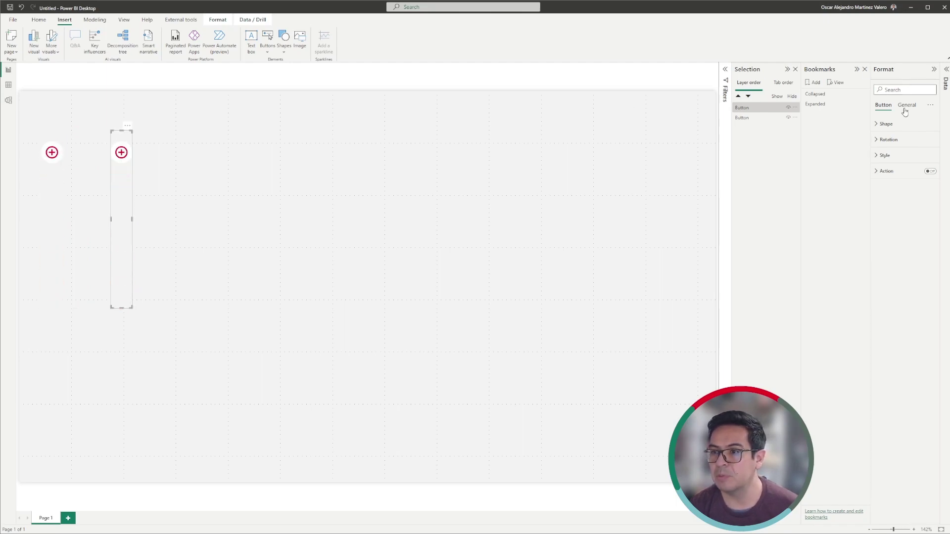
Step: Replace the duplicate button's default-state fill image with Collapsed.gif and set the image fit to Fill
left_click(885, 155)
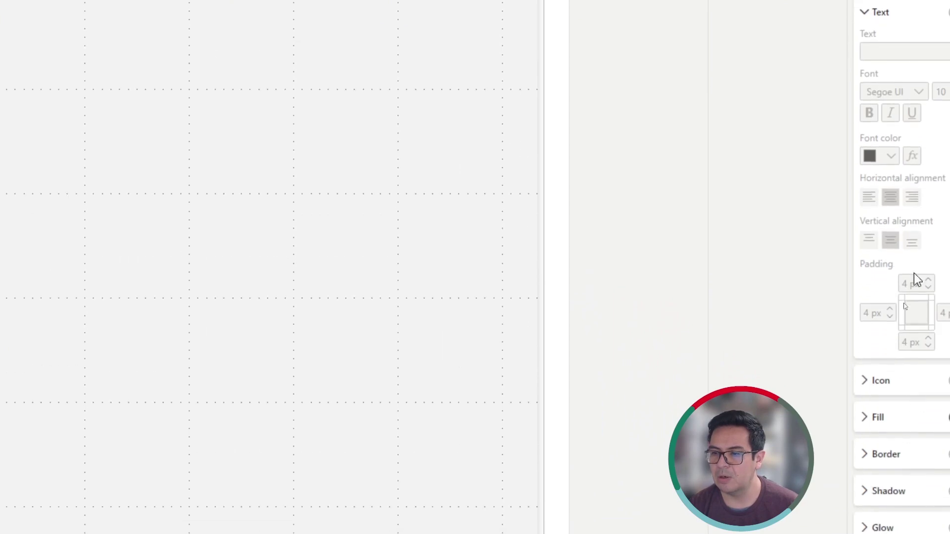
scroll(901, 198, "up", 3)
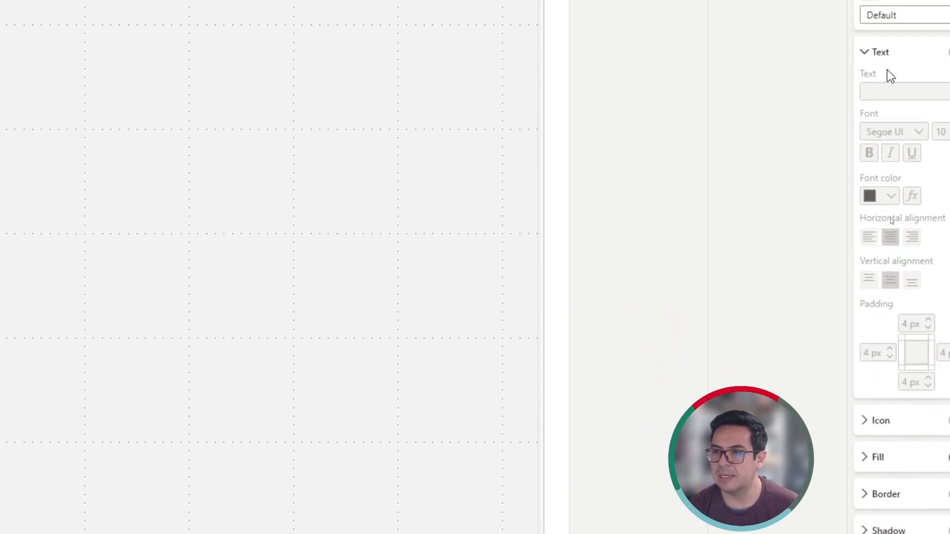
left_click(889, 69)
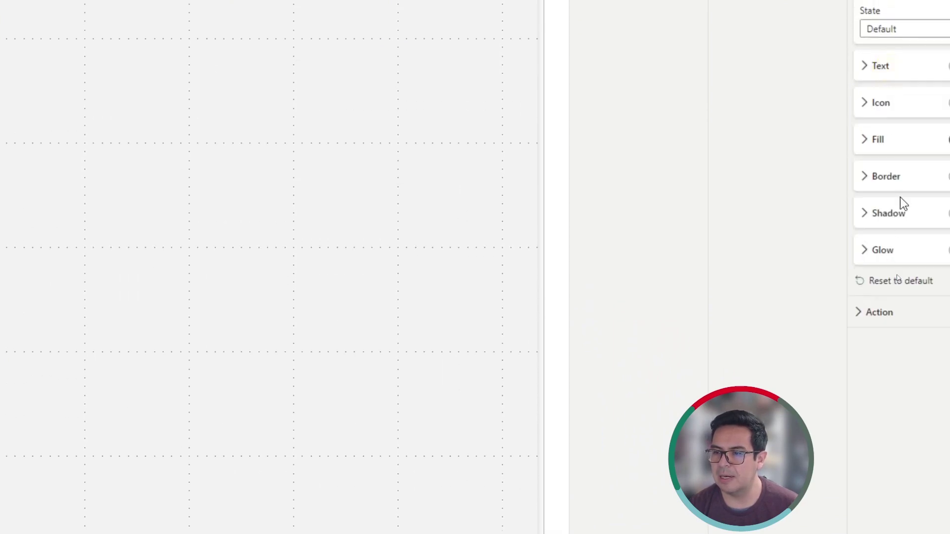
left_click(891, 144)
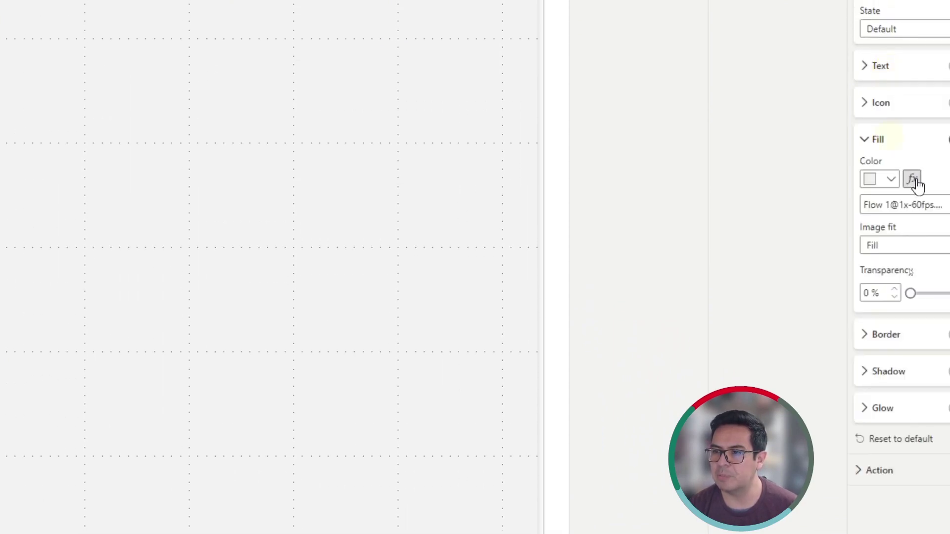
left_click(928, 209)
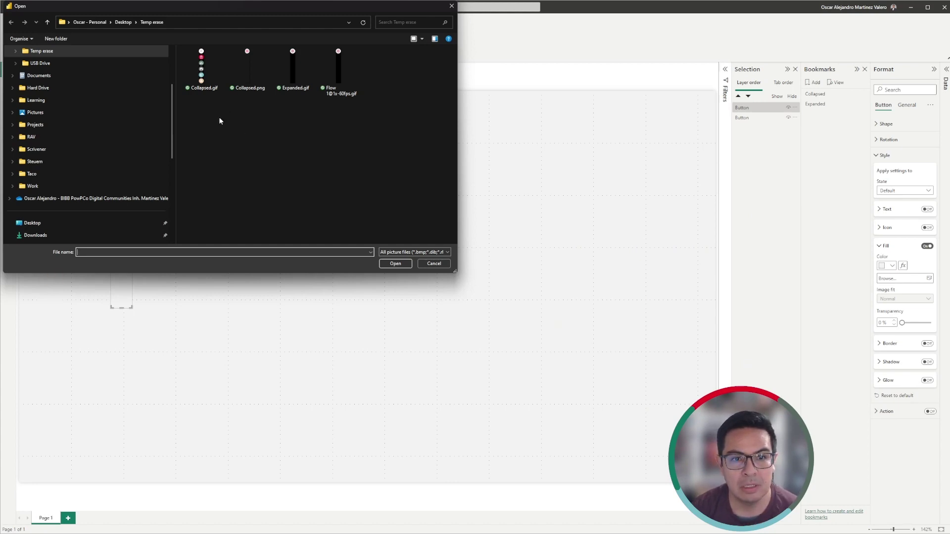
double_click(209, 84)
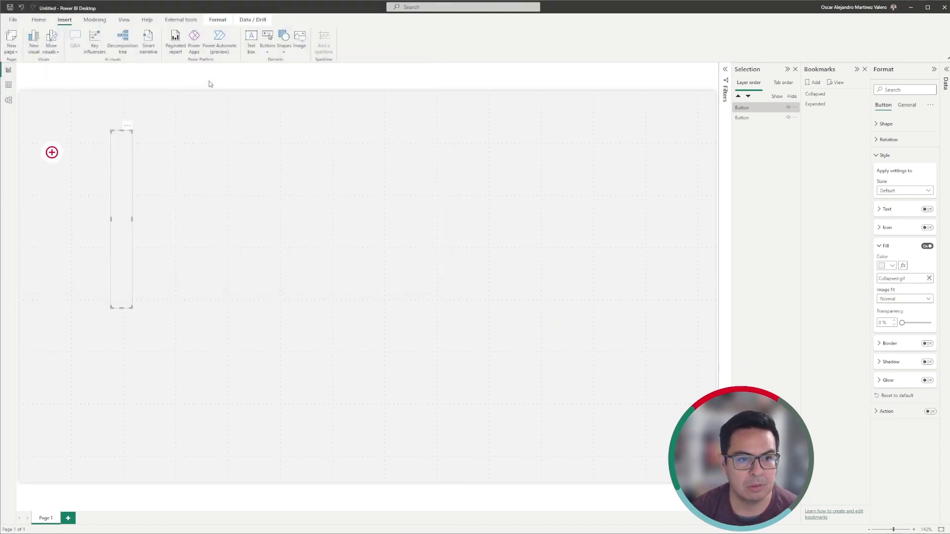
left_click(900, 299)
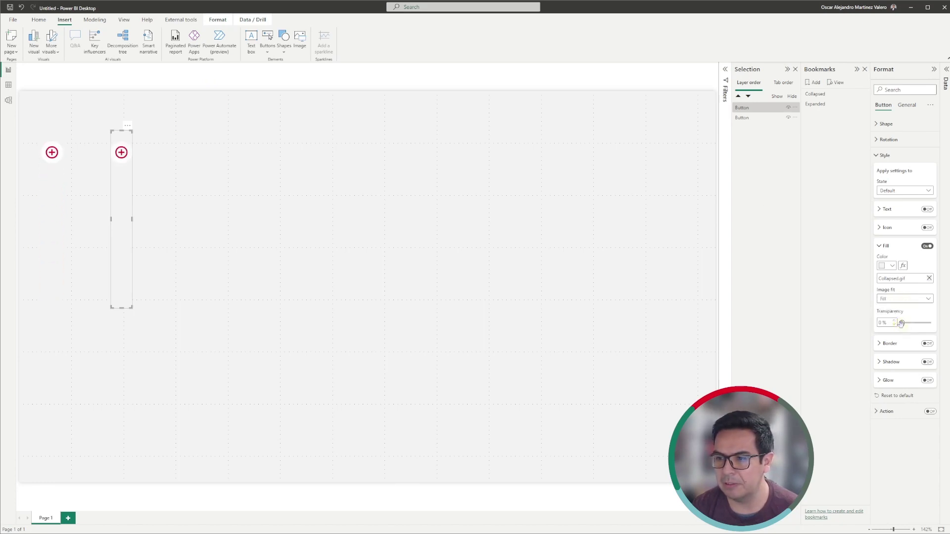
Step: Move the Collapsed.gif button farther right and place a duplicate of it on its right side, aligned at the same height
left_click_drag(125, 197, 159, 193)
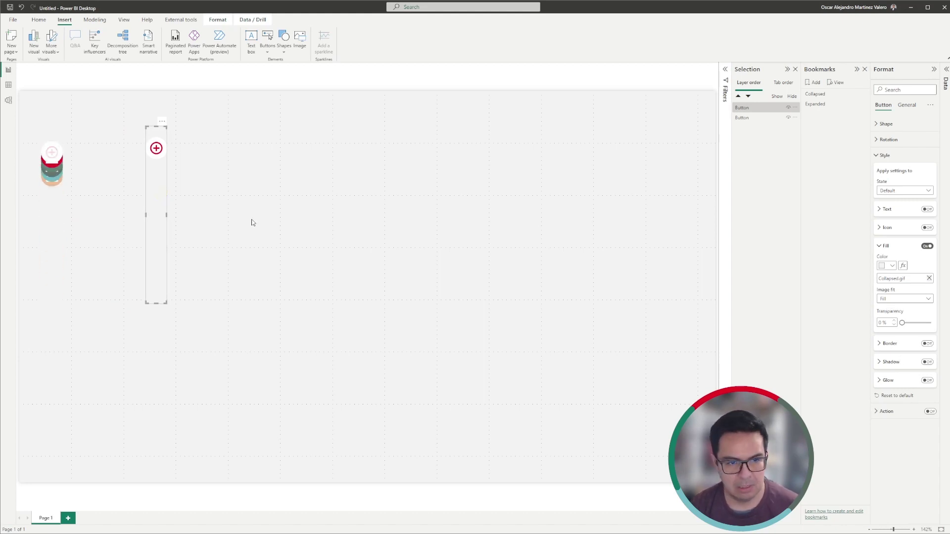
key("ctrl+c")
key("ctrl+v")
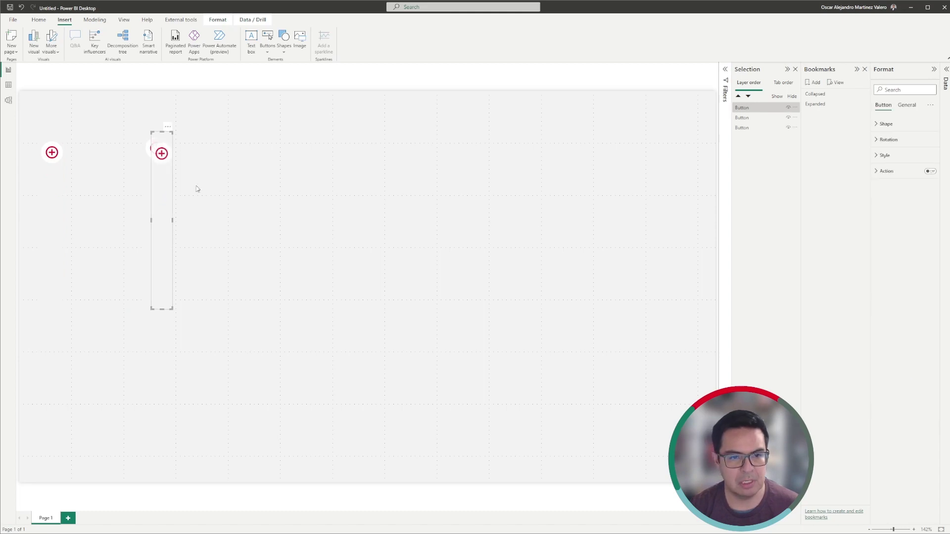
left_click_drag(163, 221, 204, 219)
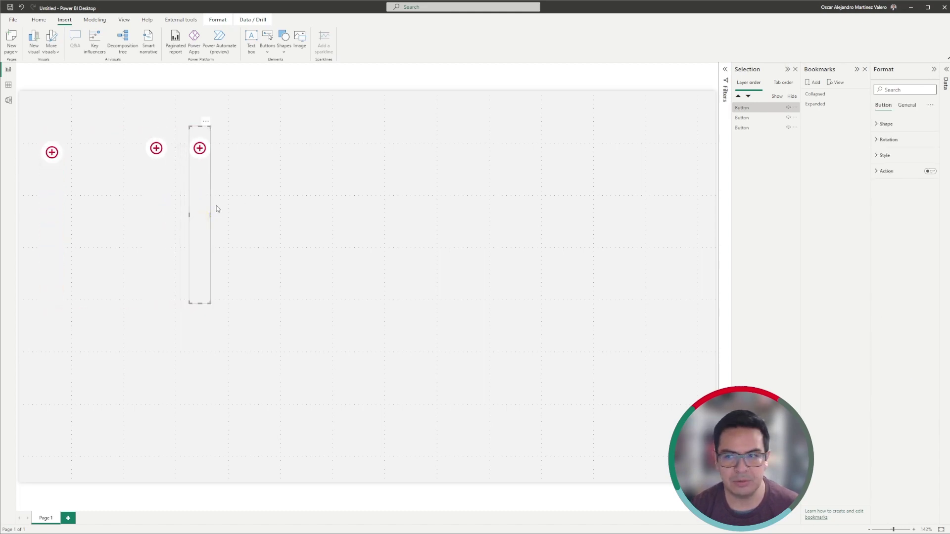
Step: Replace the selected duplicate button's default-state fill image with Expanded.gif and set the image fit to Fill
left_click(894, 157)
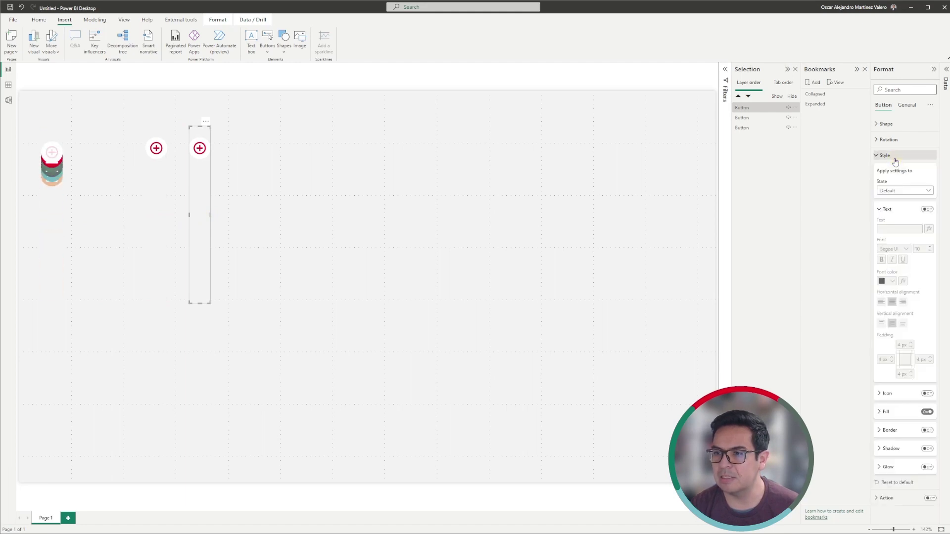
left_click(903, 246)
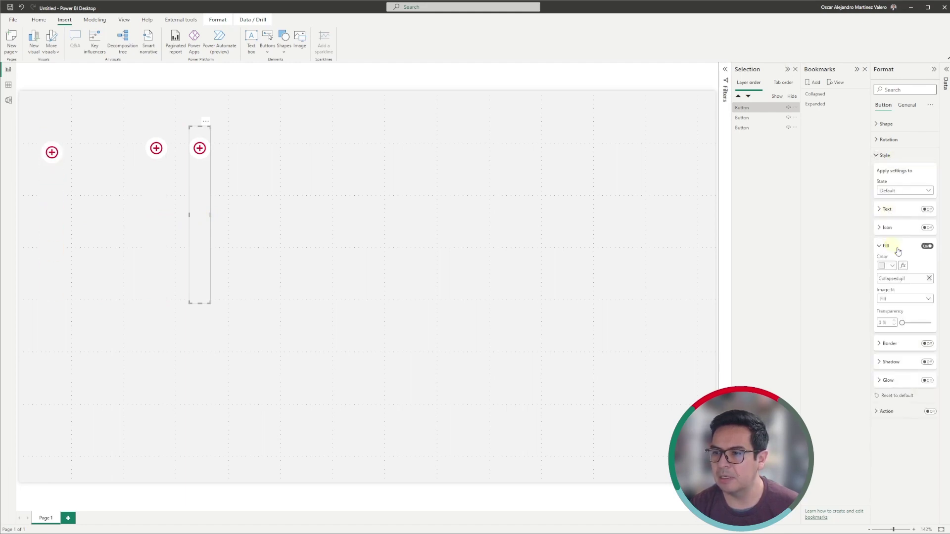
left_click(930, 279)
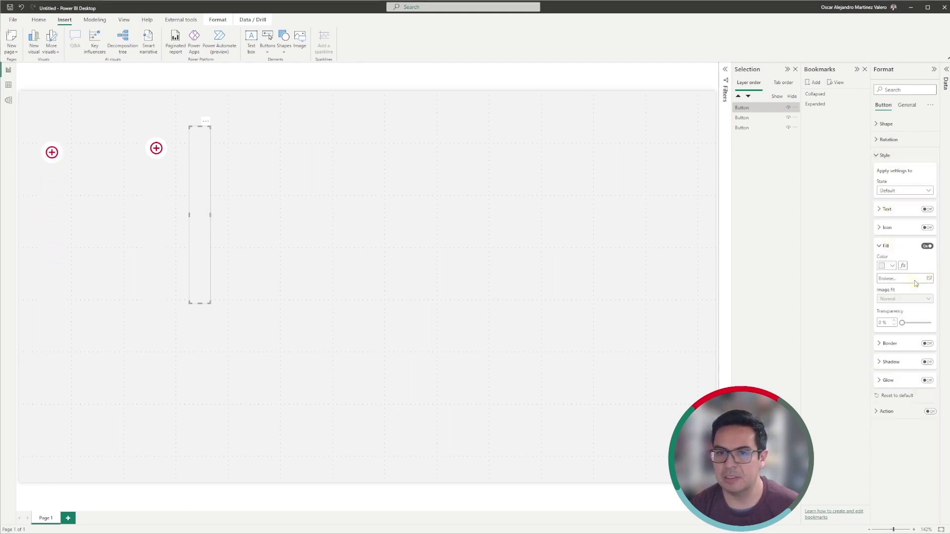
left_click(914, 279)
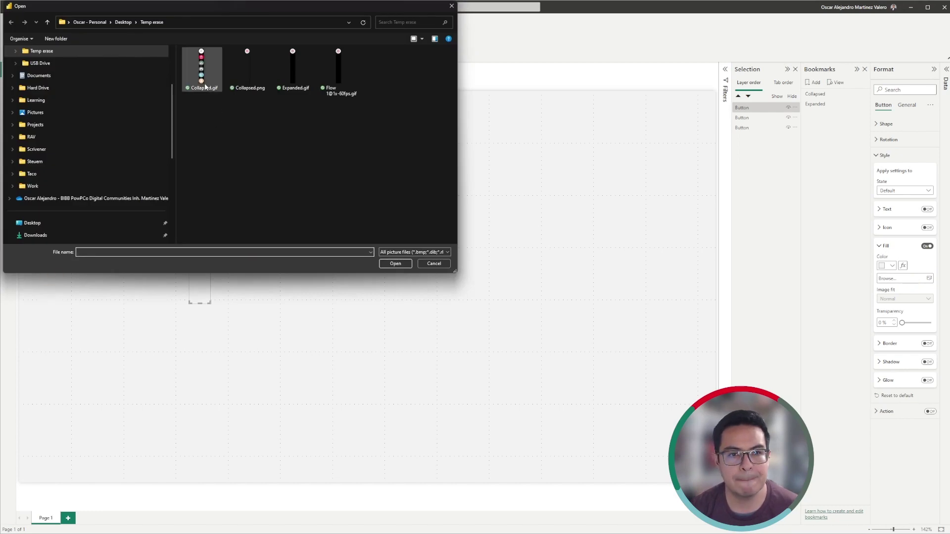
double_click(296, 70)
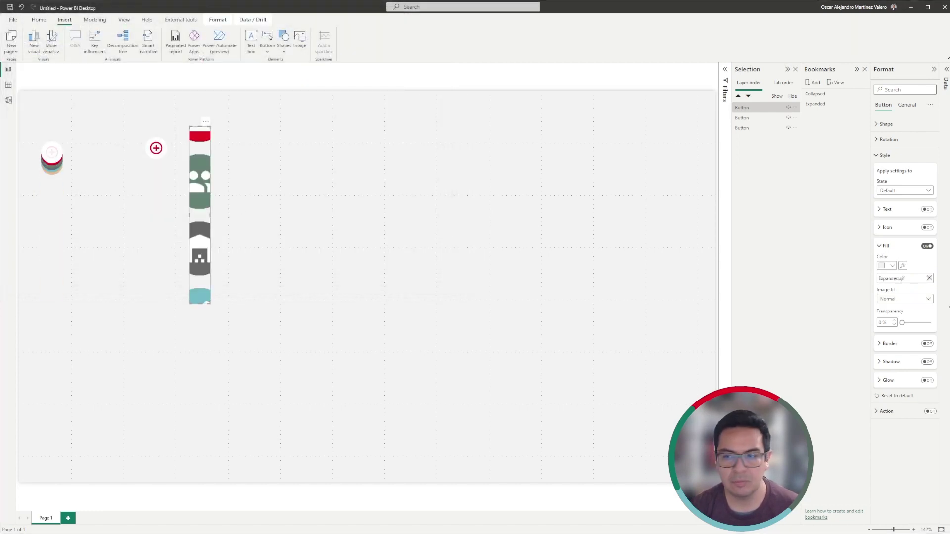
left_click(903, 299)
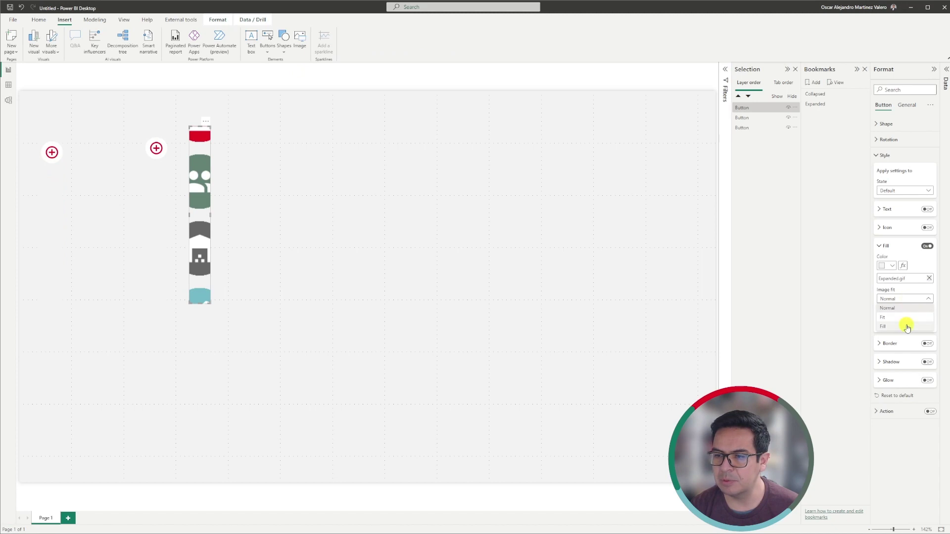
left_click(906, 327)
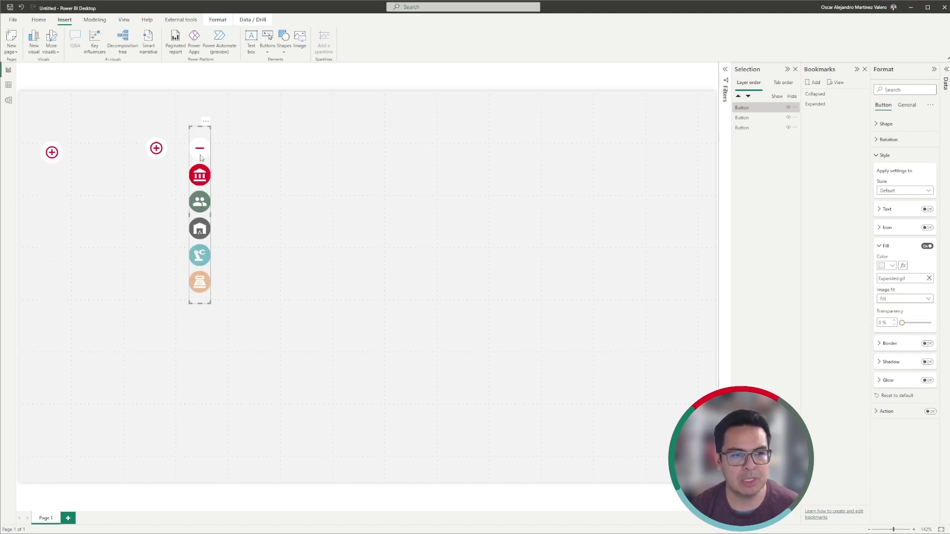
Step: Duplicate the Collapsed.gif button and place the copy to its left, aligned at the same height
left_click(163, 168)
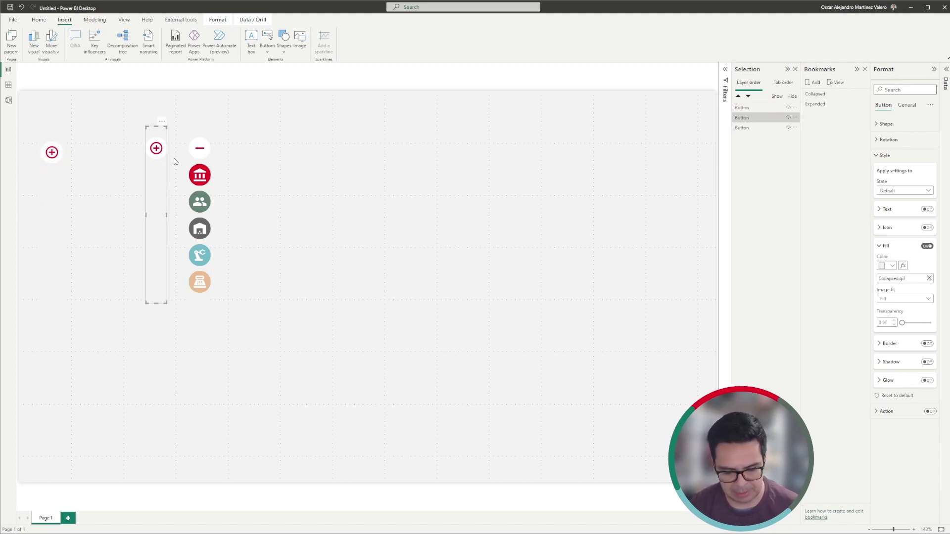
key("ctrl+v")
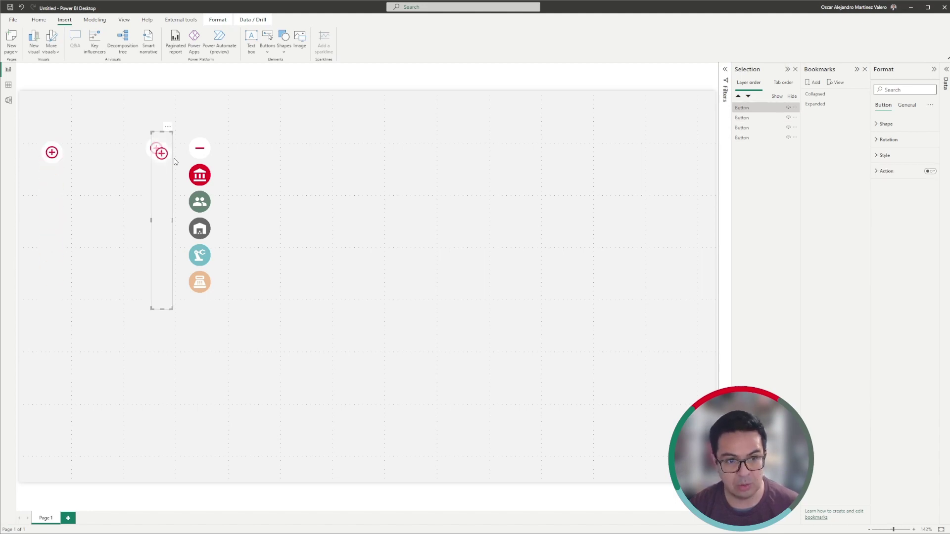
left_click_drag(164, 198, 119, 191)
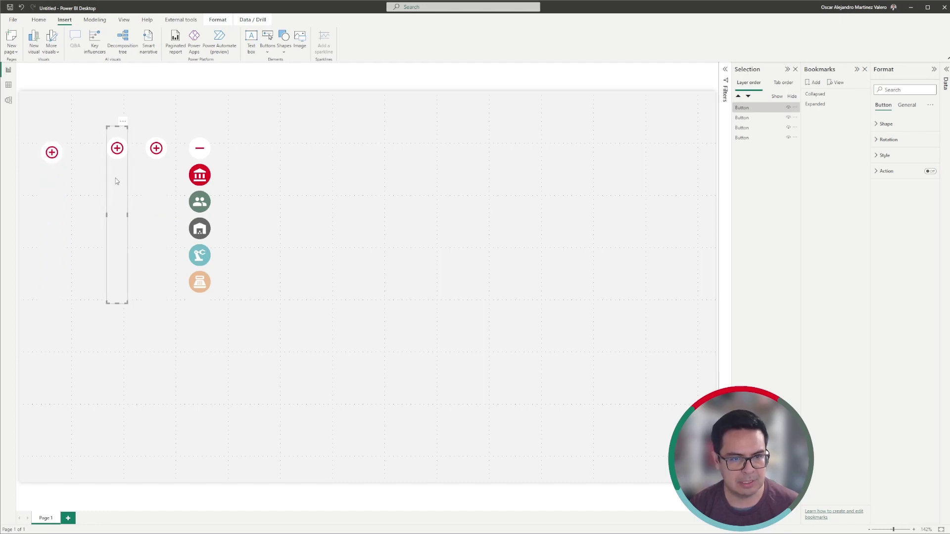
left_click(157, 189)
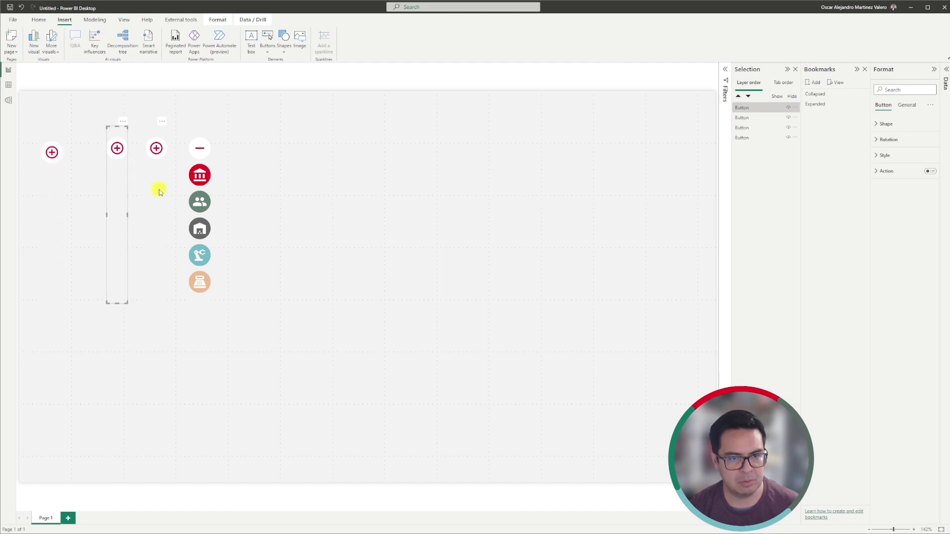
left_click(200, 165)
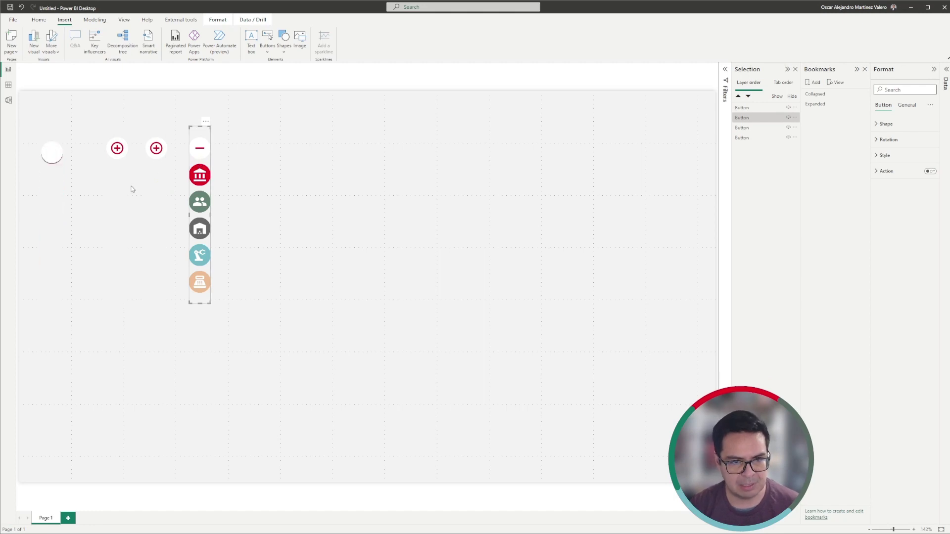
Step: Replace the new duplicate button's default-state fill image with Collapsed.png and set the image fit to Fill
left_click(116, 196)
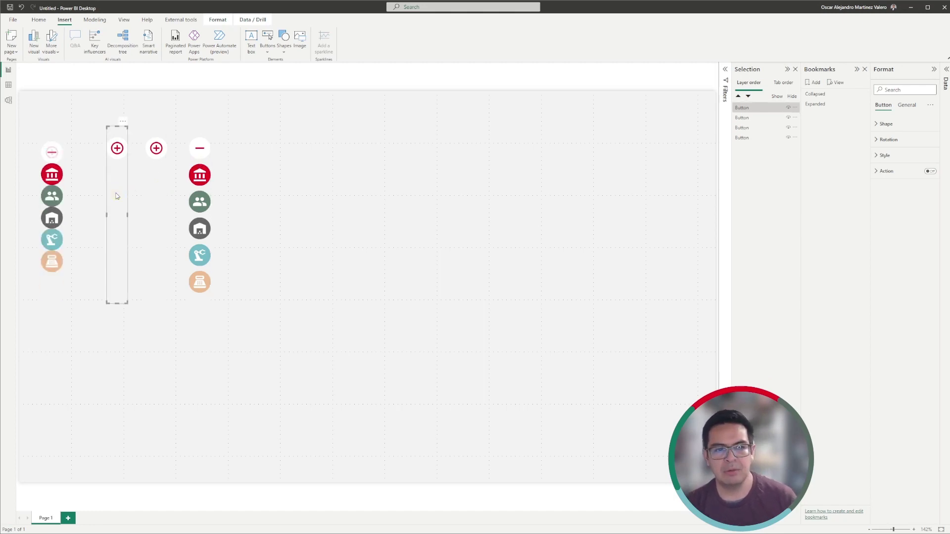
left_click(889, 155)
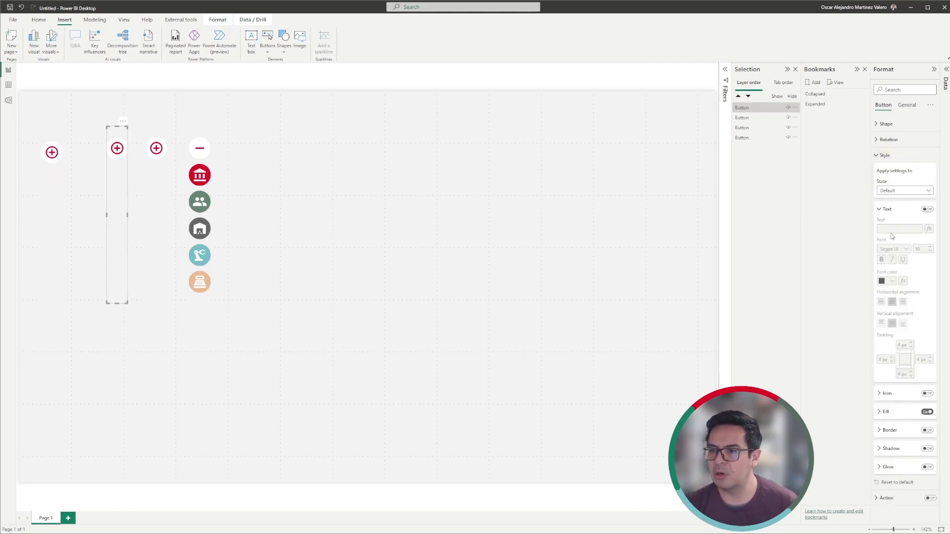
left_click(885, 208)
left_click(890, 246)
left_click(927, 246)
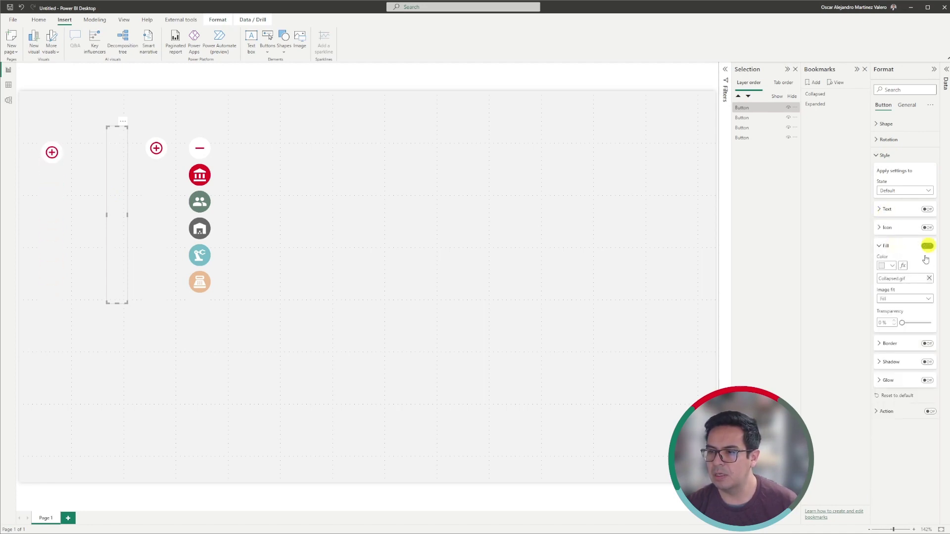
left_click(926, 246)
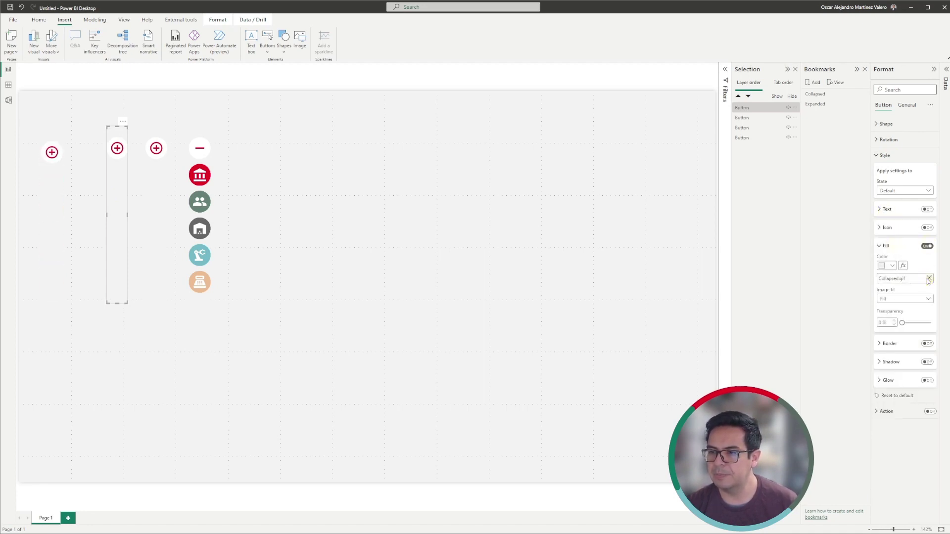
left_click(929, 279)
left_click(910, 279)
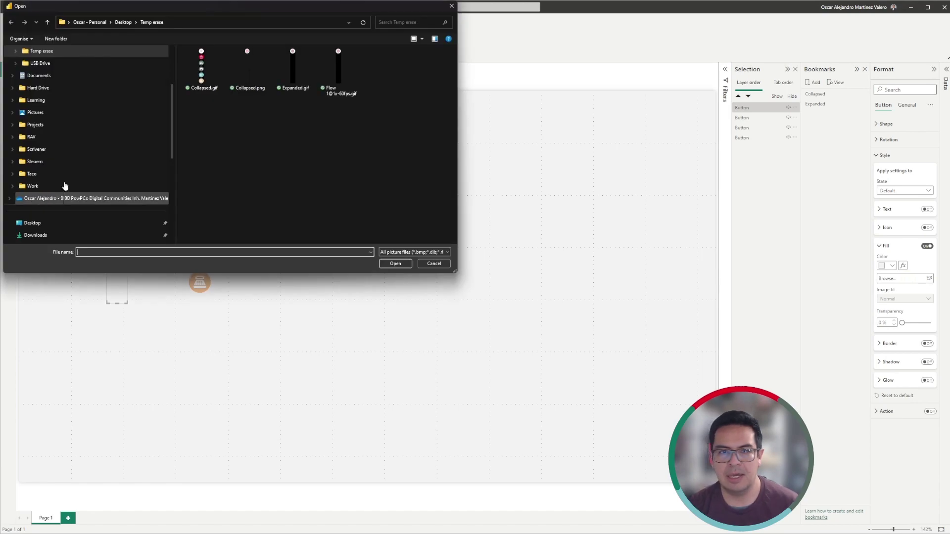
left_click(258, 88)
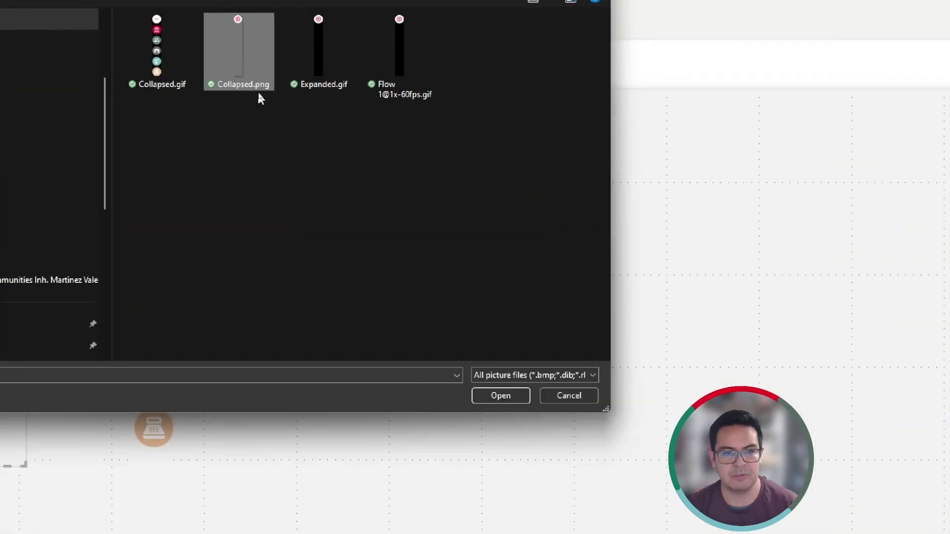
double_click(255, 80)
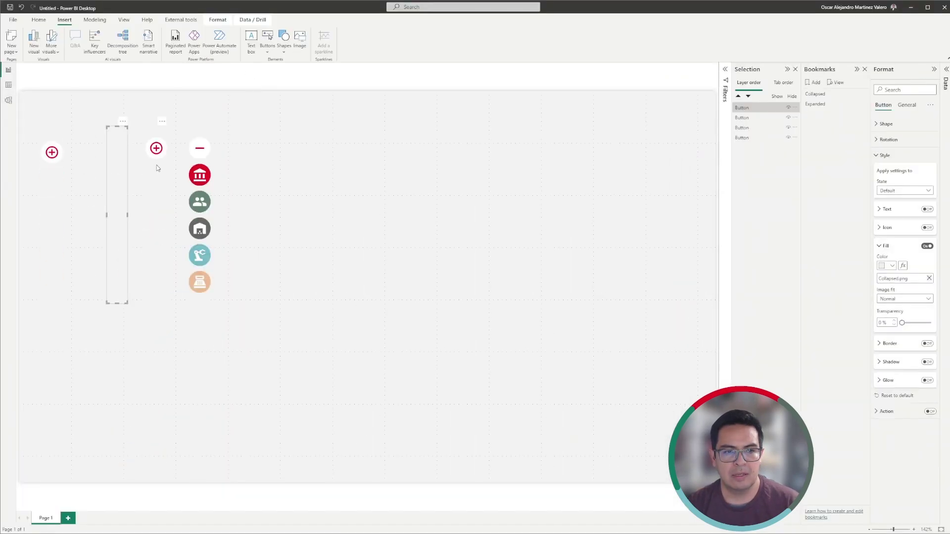
left_click(908, 299)
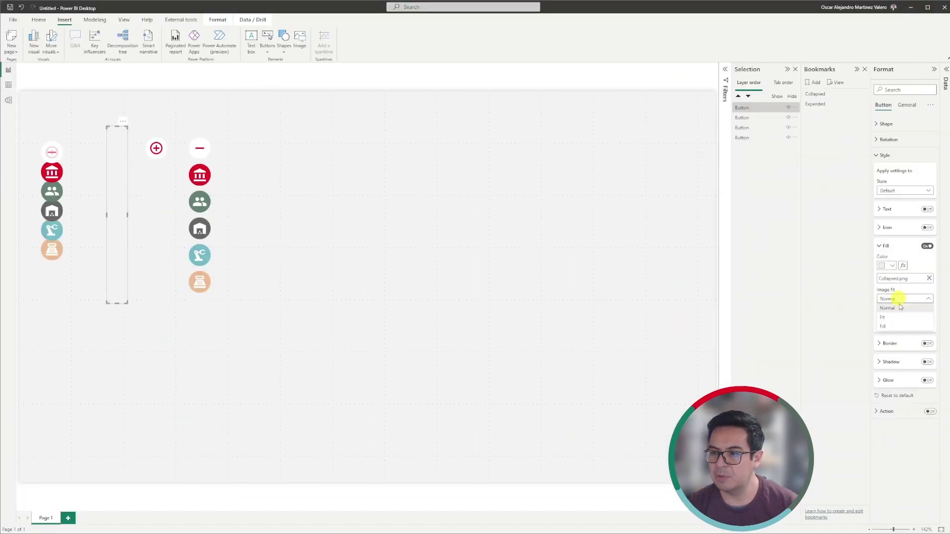
left_click(901, 327)
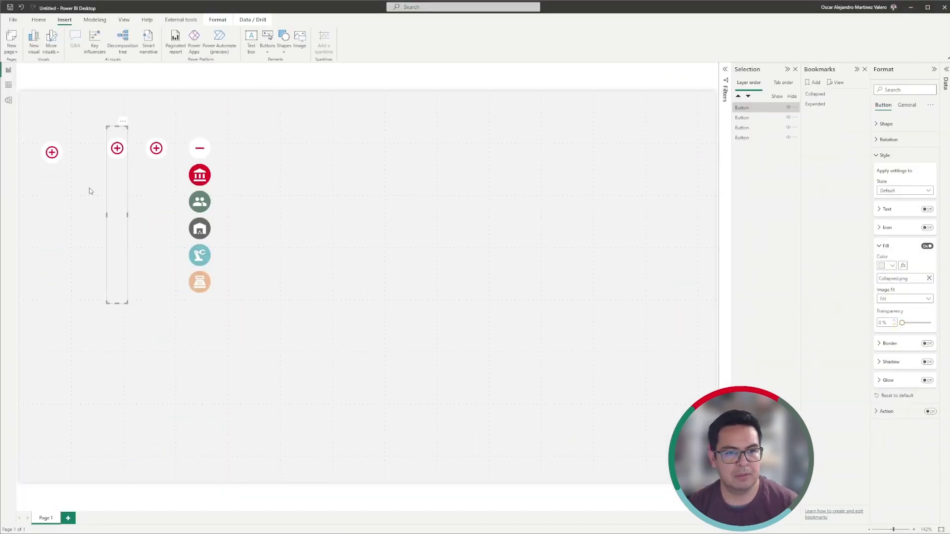
left_click(311, 174)
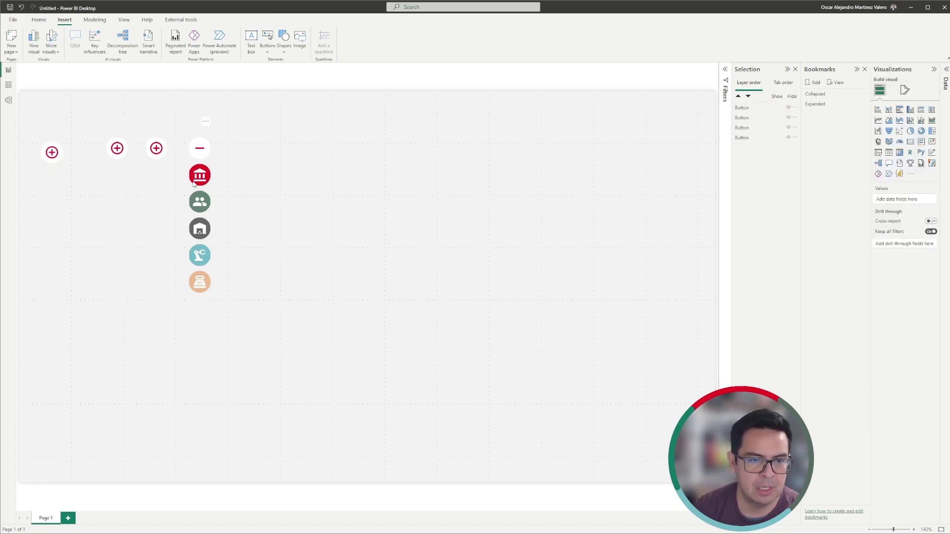
left_click(155, 198)
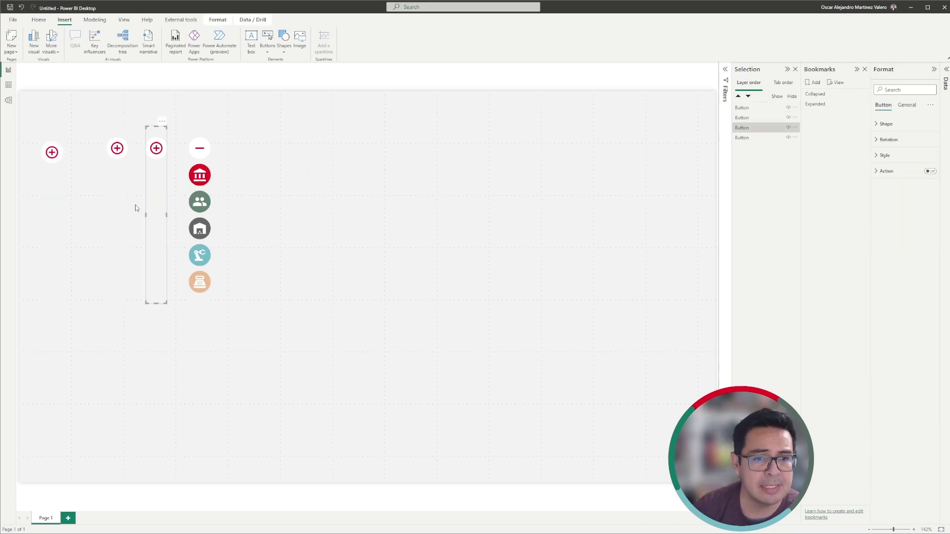
left_click(122, 190)
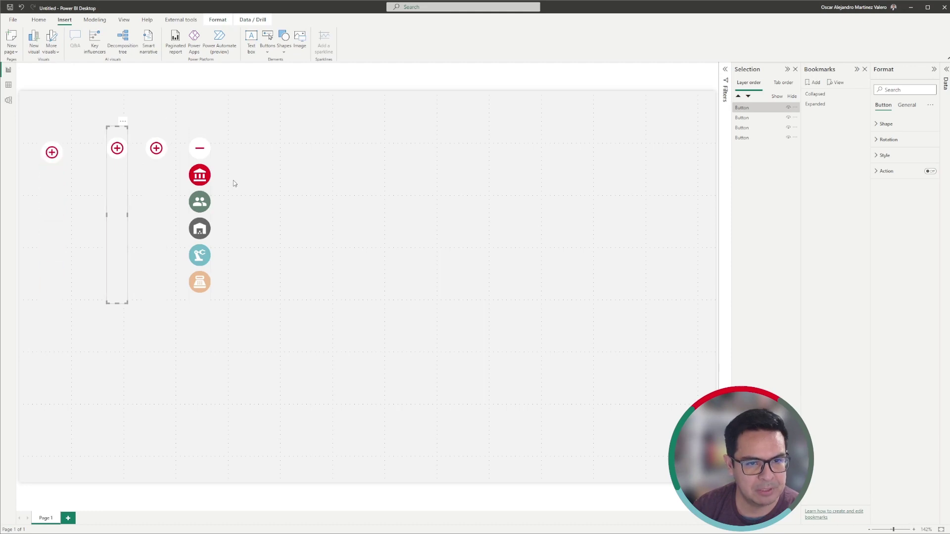
left_click(160, 181)
left_click(194, 138)
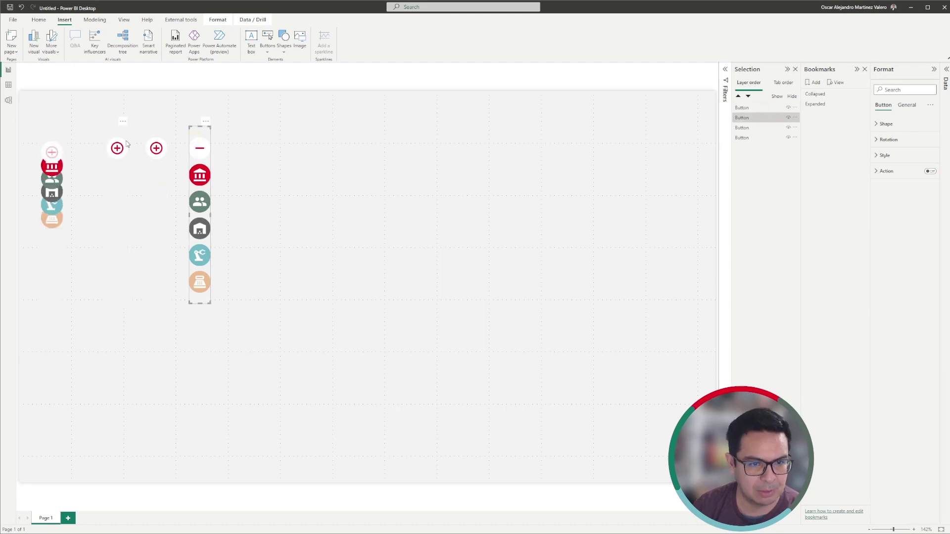
left_click(122, 172)
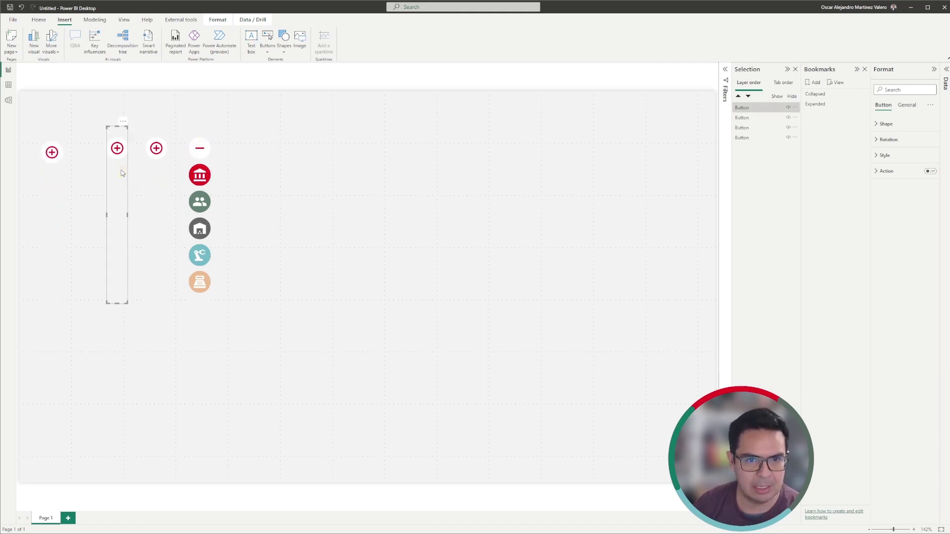
Step: Insert a blank button sized to cover the minus icon of the Expanded.gif button, and place copies over the other two aligned buttons' plus icons
left_click(268, 42)
left_click(284, 164)
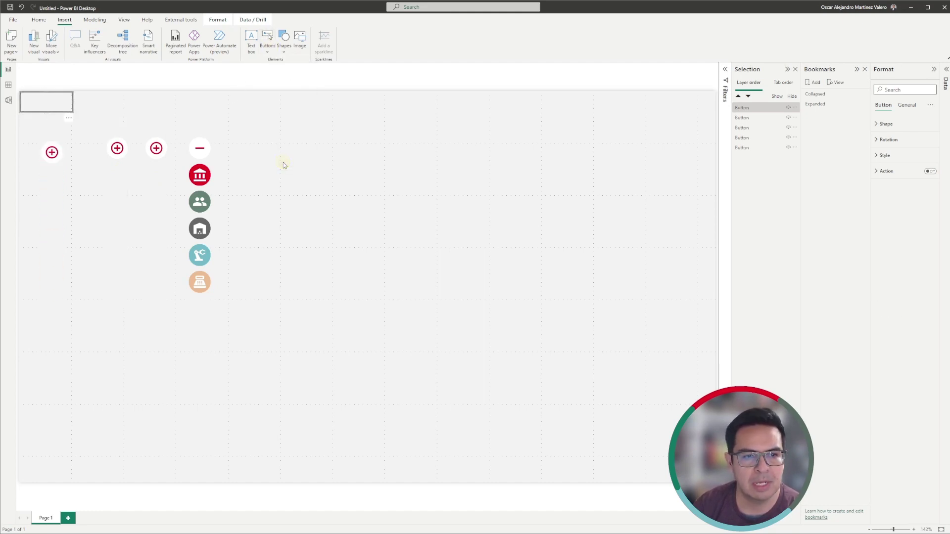
left_click_drag(24, 90, 200, 151)
key("ctrl+c")
key("ctrl+v")
key("ctrl+v")
left_click(303, 213)
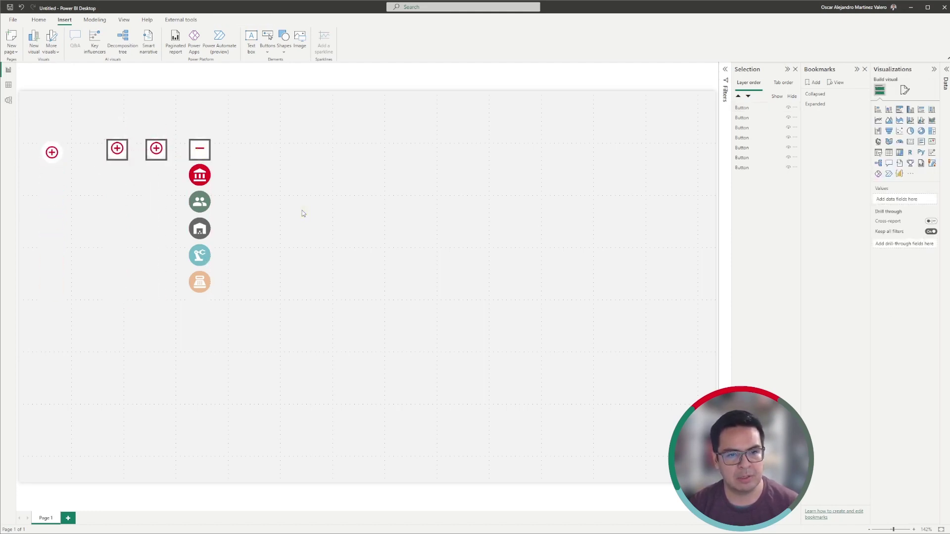
left_click(199, 153)
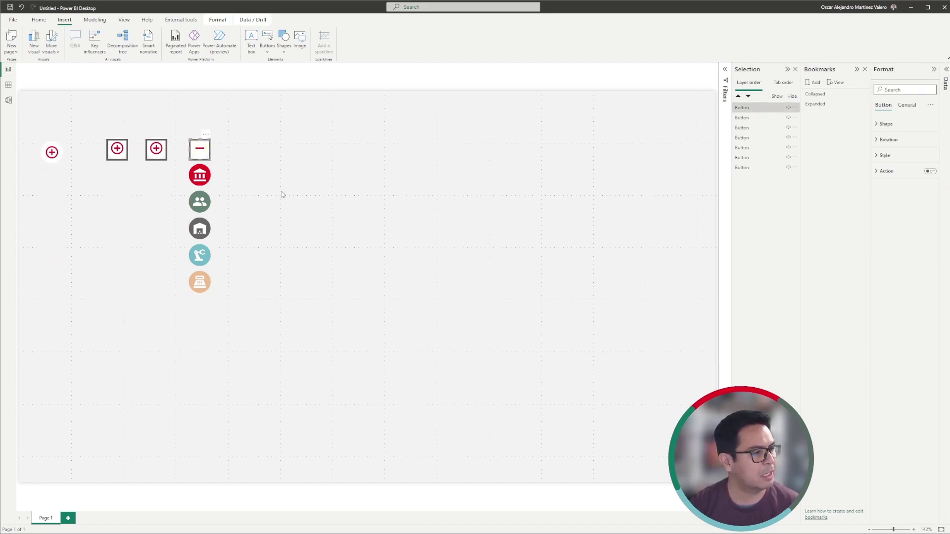
key("ctrl+v")
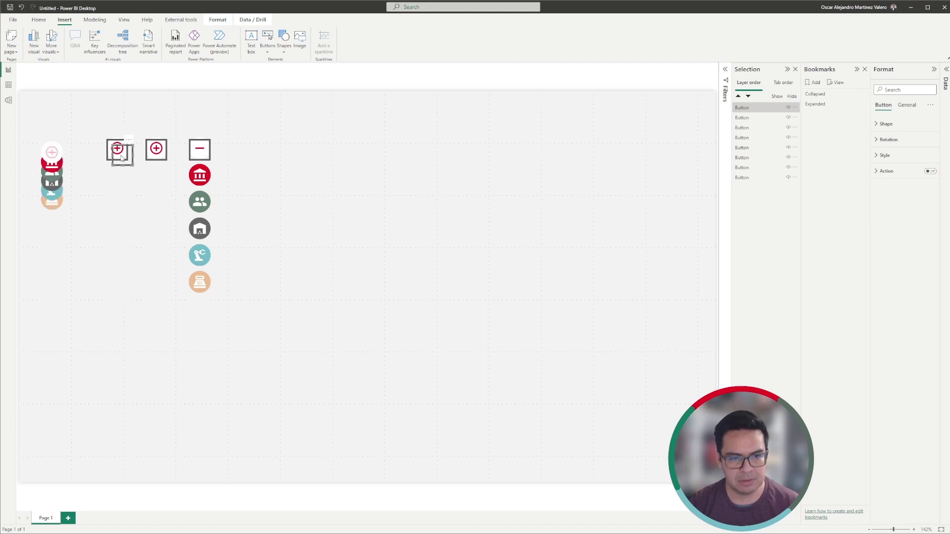
key("Delete")
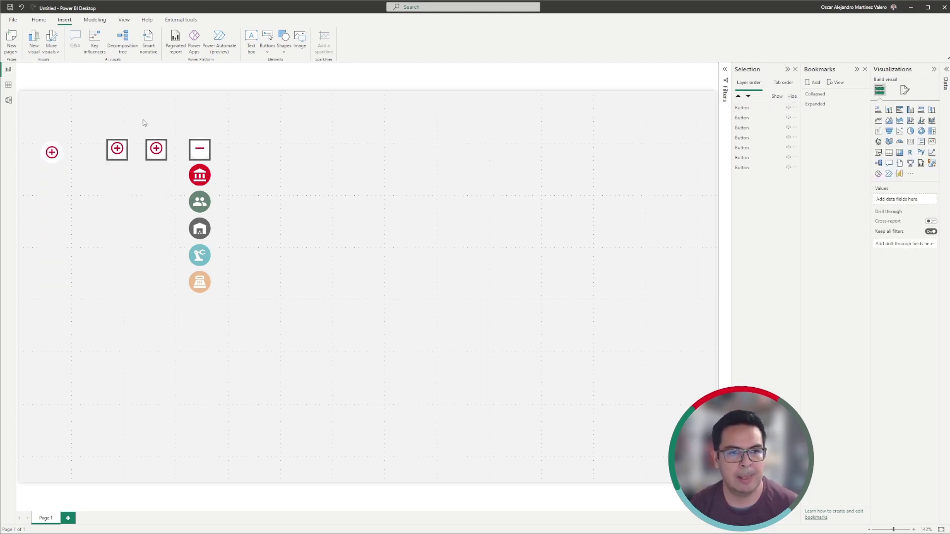
Step: Group the Collapsed.png button with its overlay button and name the group "Collapsed Static"
left_click_drag(148, 102, 92, 351)
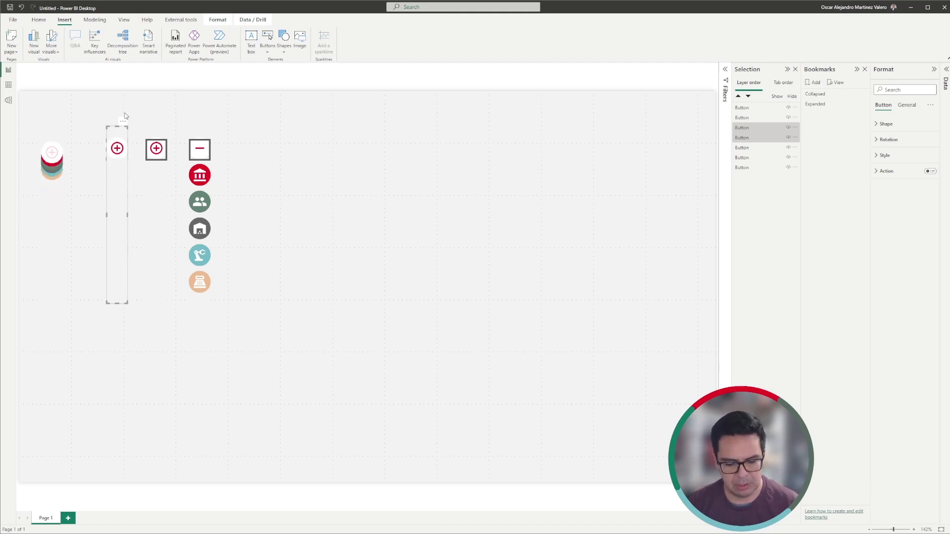
double_click(749, 106)
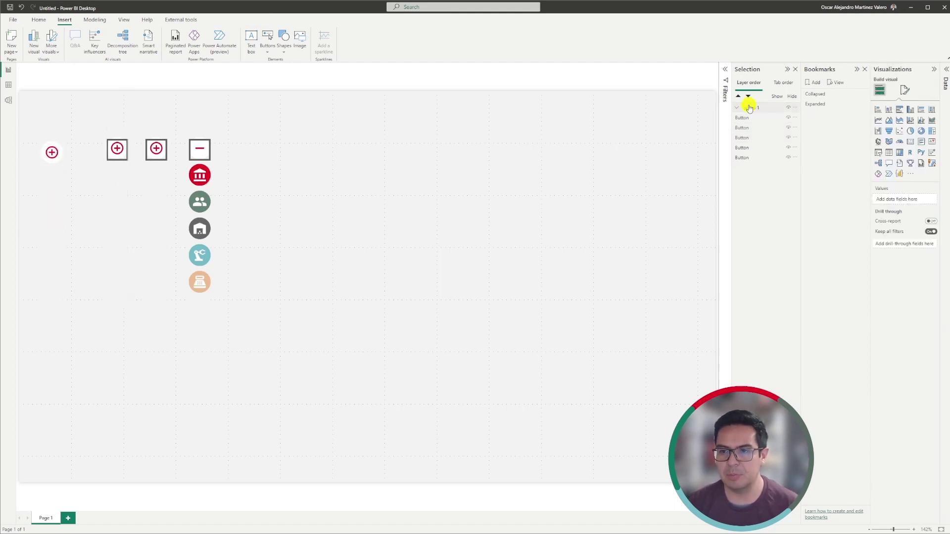
type("Col")
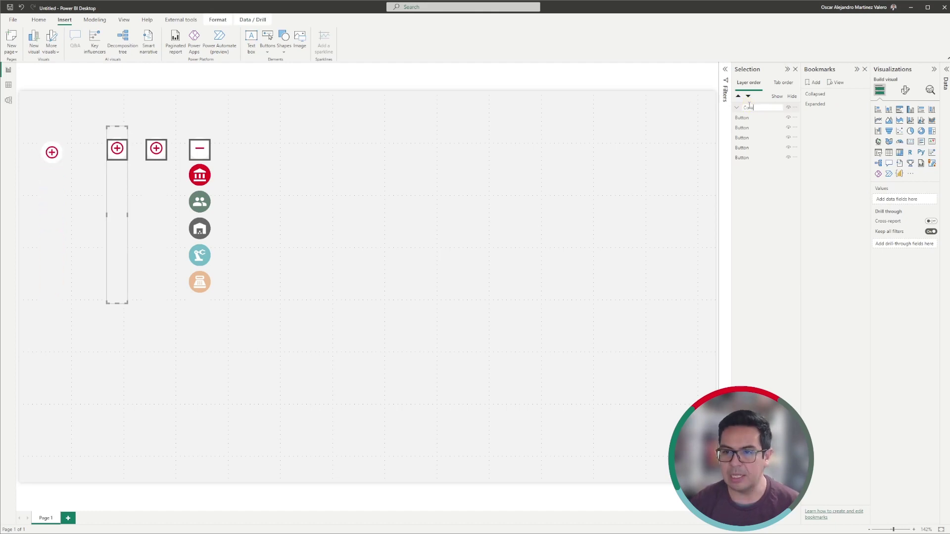
type("lapsed Stat")
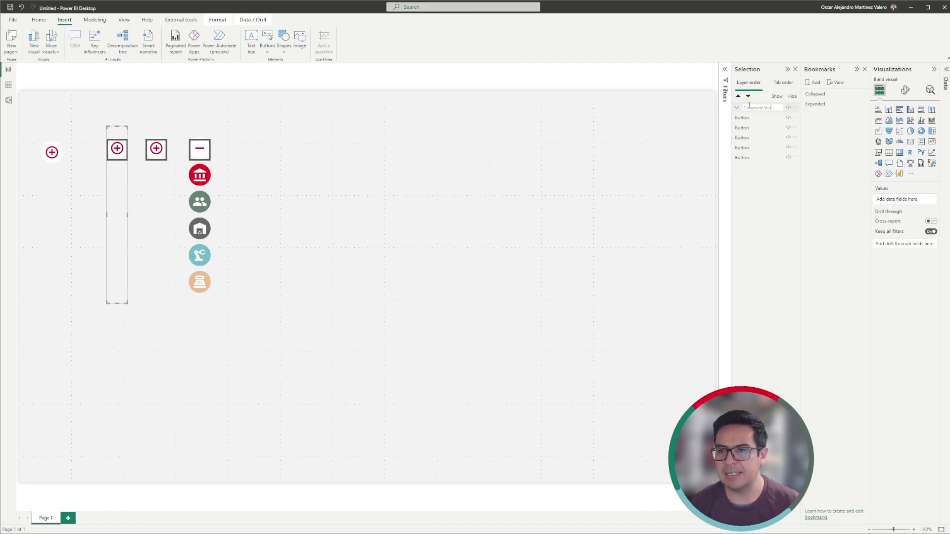
type("ic")
key("Return")
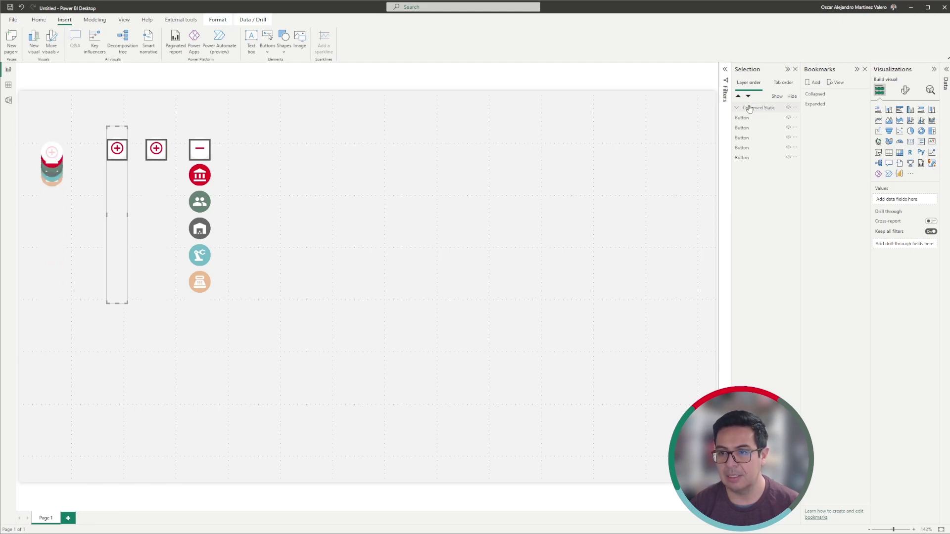
Step: Group the Collapsed.gif button with its overlay, name the group "Collapsed", and place it below Collapsed Static in the layer order
left_click_drag(181, 117, 132, 366)
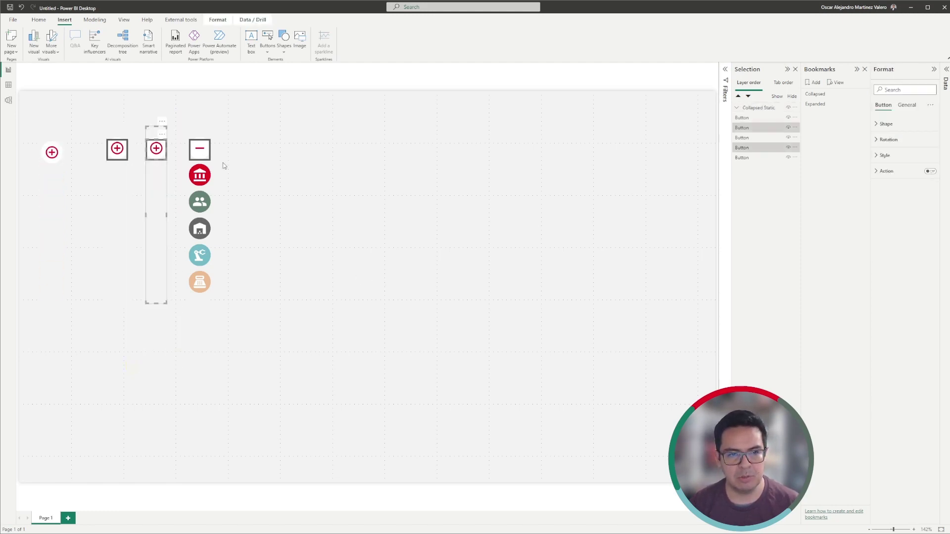
key("ctrl+g")
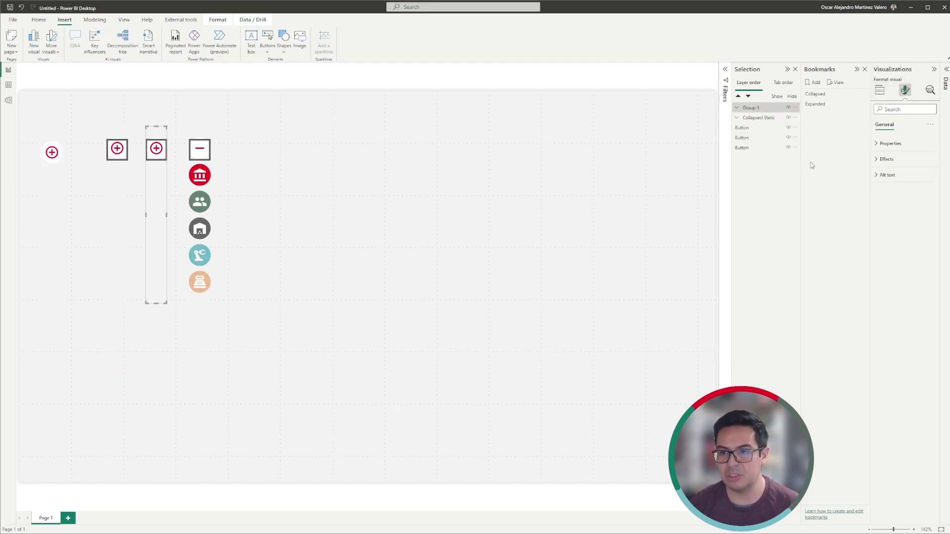
left_click_drag(751, 108, 766, 122)
double_click(767, 119)
type("Collapsed")
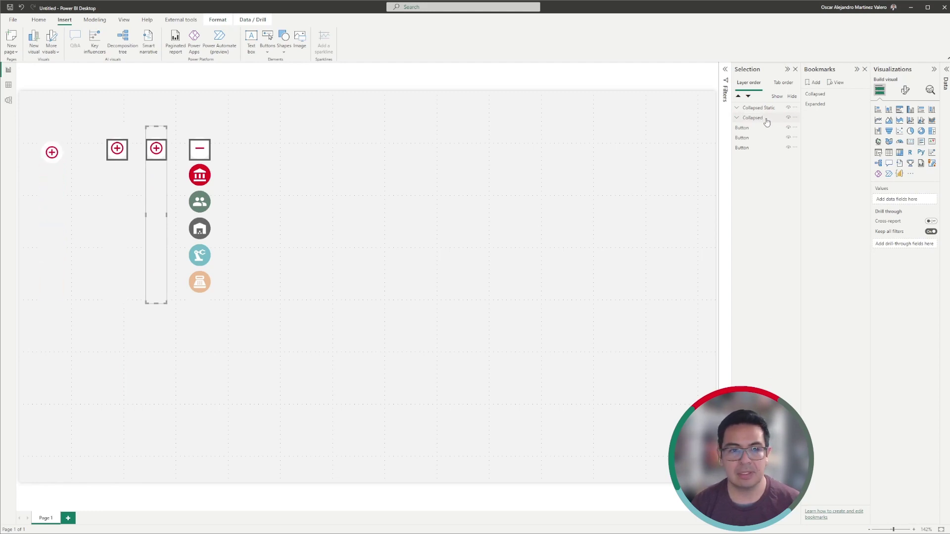
key("Return")
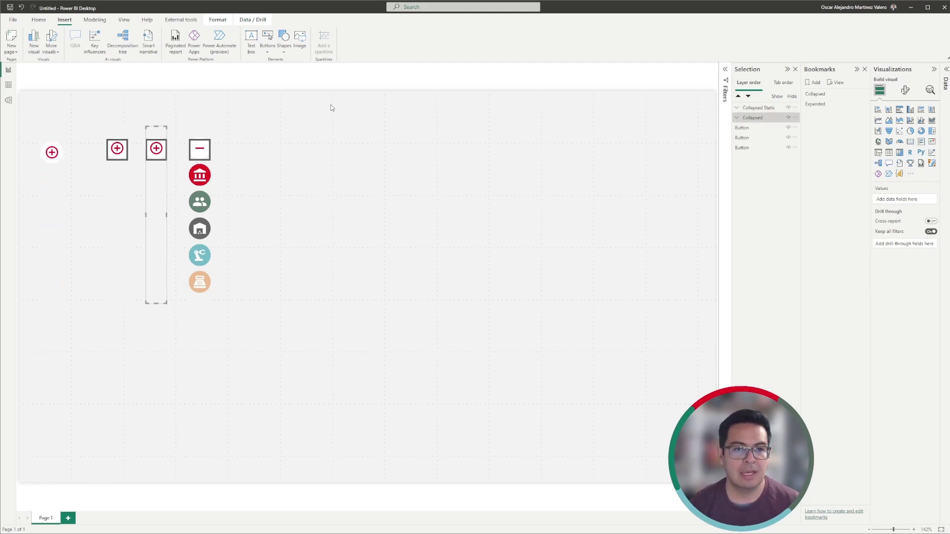
Step: Group the Expanded.gif button with its overlay, name the group "Expanded", and place it below Collapsed in the layer order
left_click(282, 113)
left_click_drag(199, 237, 199, 313)
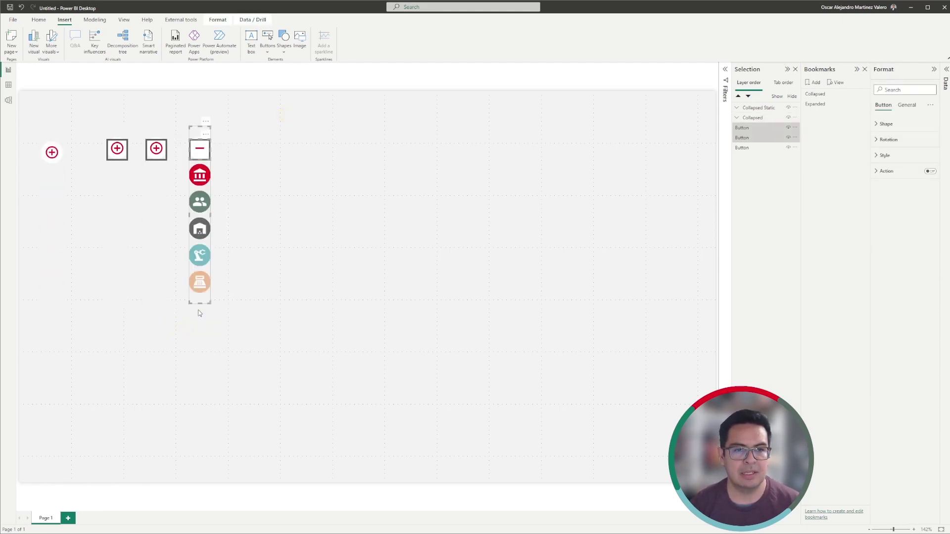
key("ctrl+g")
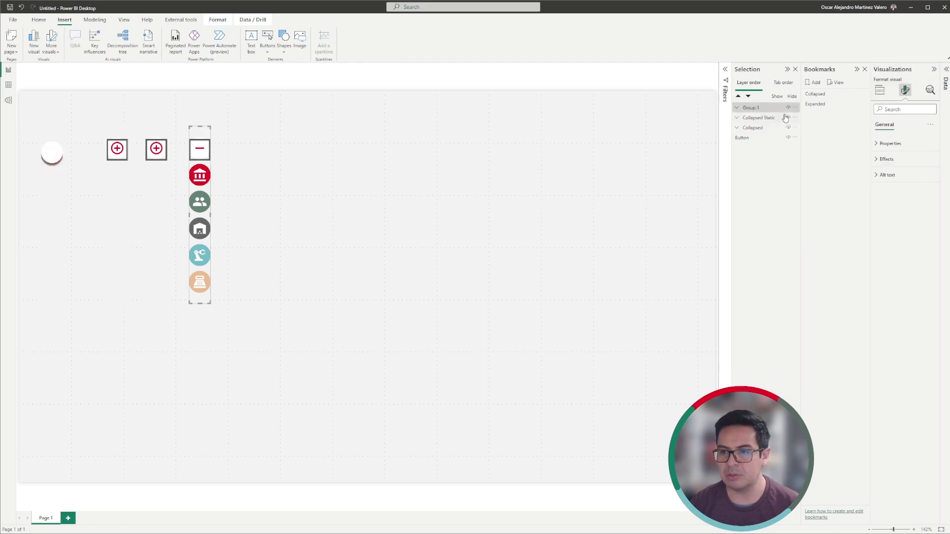
left_click_drag(777, 109, 772, 128)
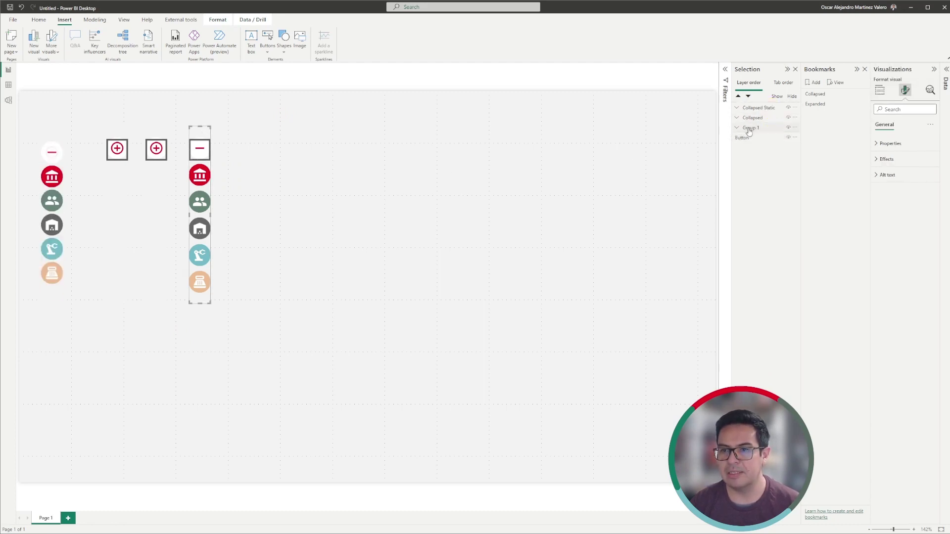
double_click(749, 128)
type("Expanded")
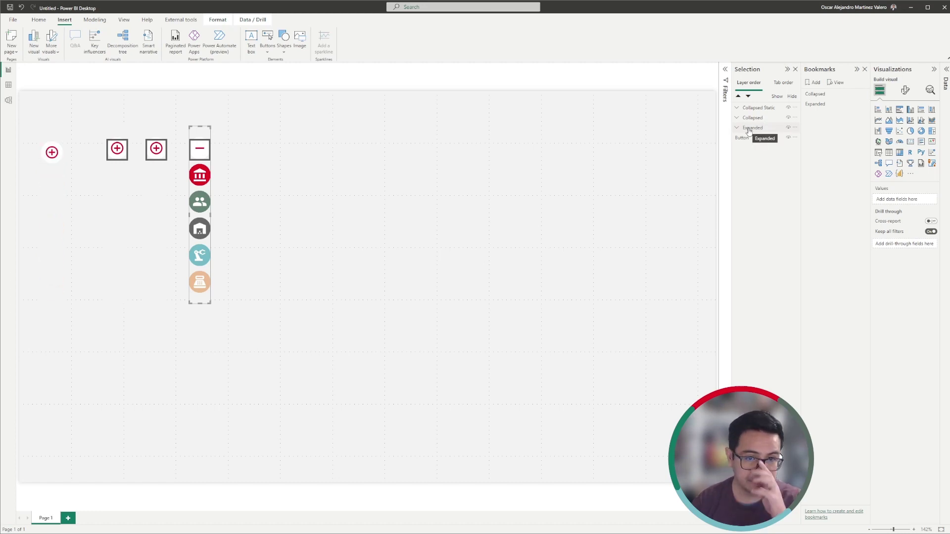
left_click(556, 236)
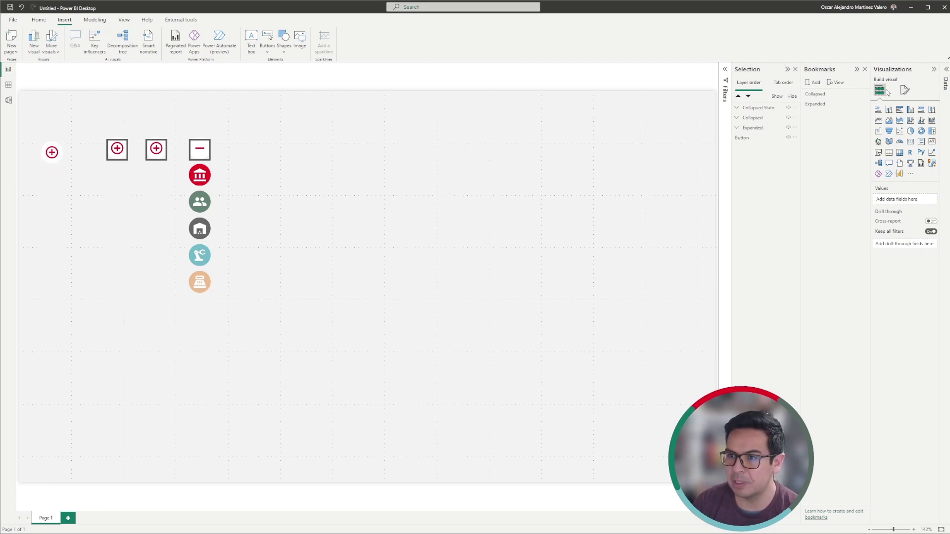
Step: Delete the existing Expanded and Collapsed bookmarks
left_click(864, 104)
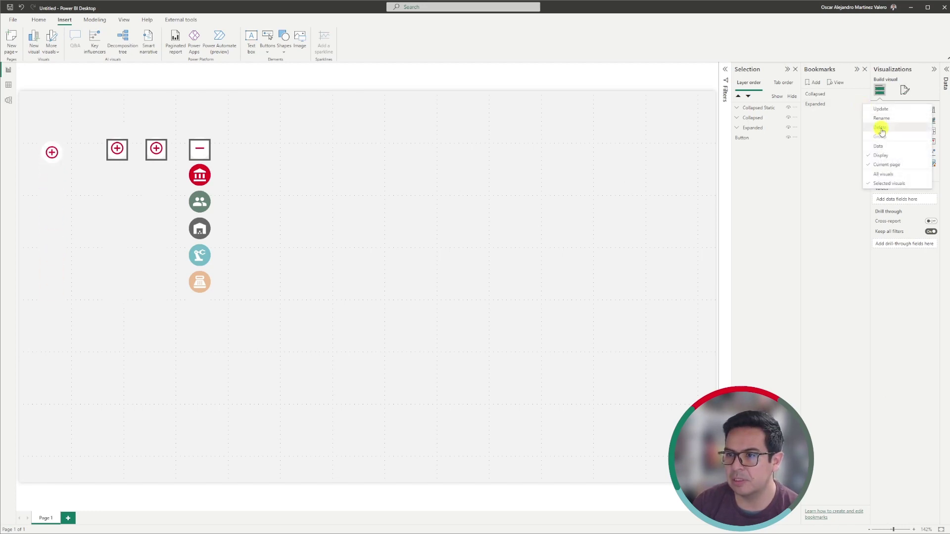
left_click(881, 126)
left_click(864, 96)
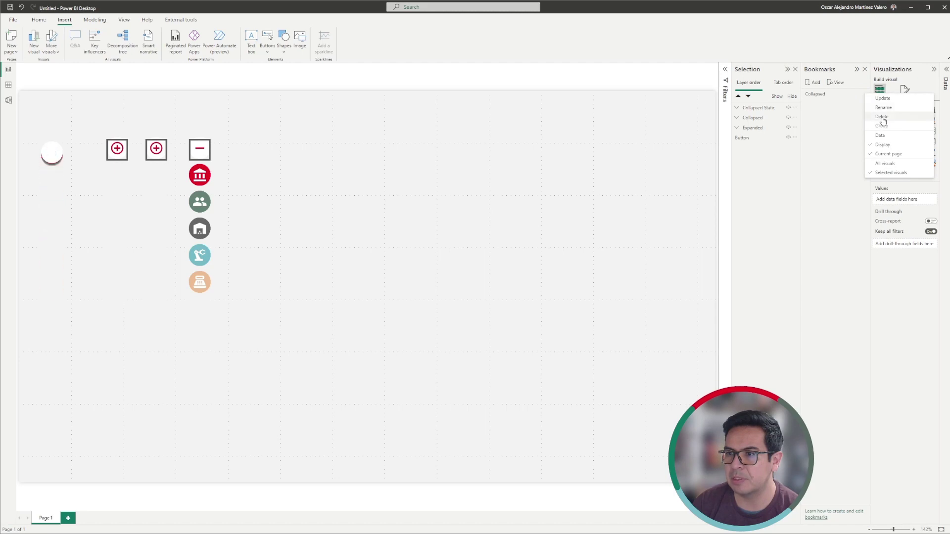
left_click(882, 120)
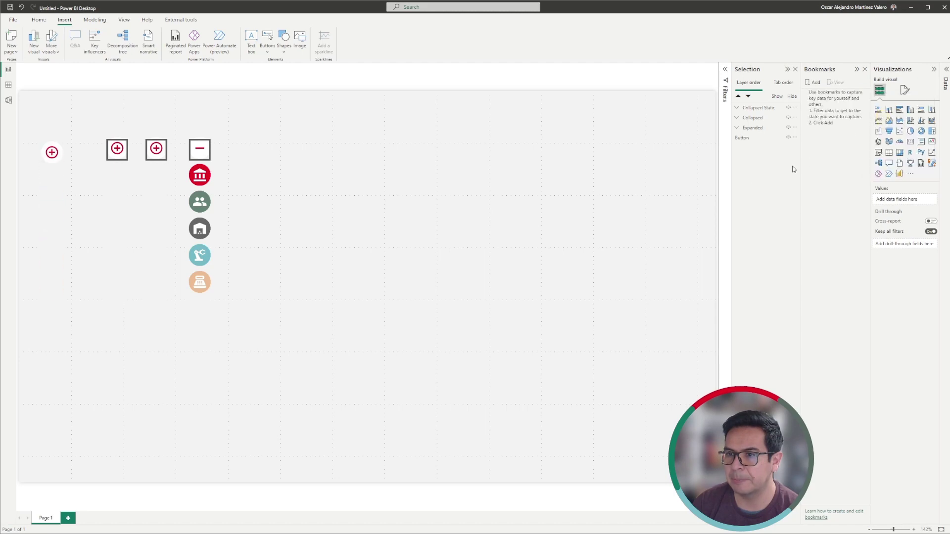
Step: Hide the Collapsed and Expanded groups and add a bookmark with all three groups selected
left_click(786, 120)
left_click(788, 121)
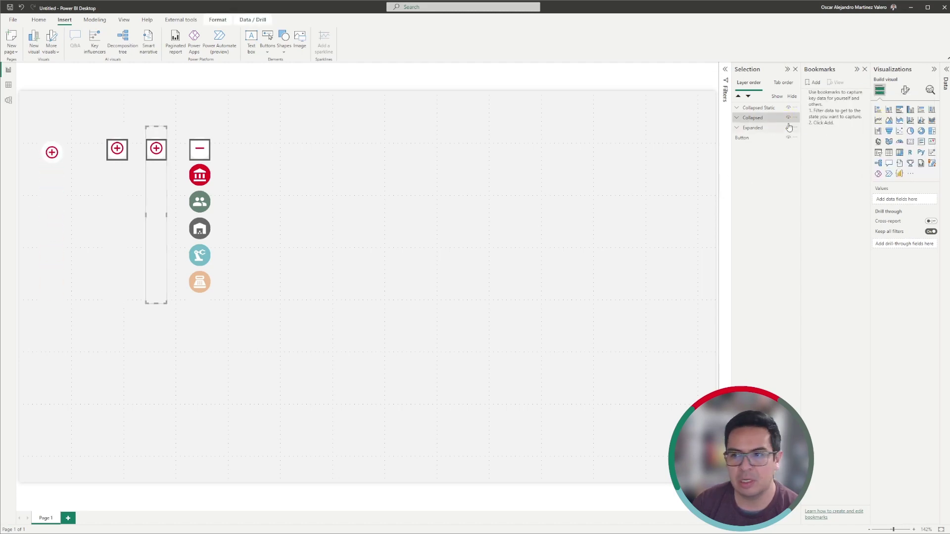
left_click(788, 118)
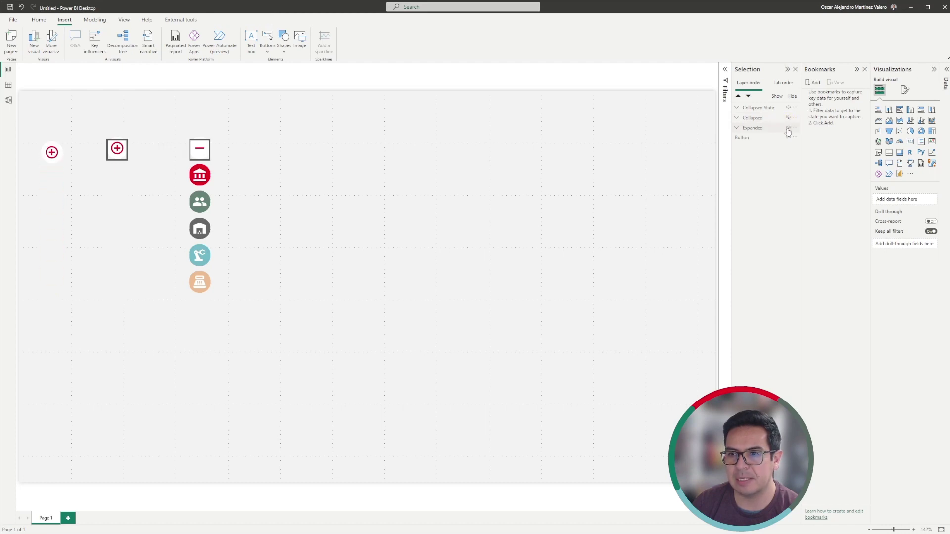
left_click(788, 128)
left_click(767, 108)
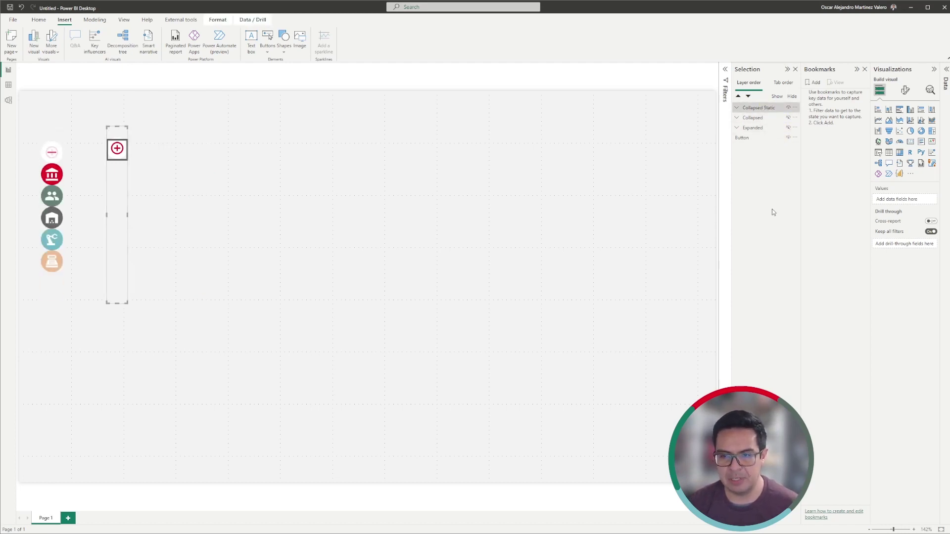
left_click(767, 125, "shift")
left_click(814, 83)
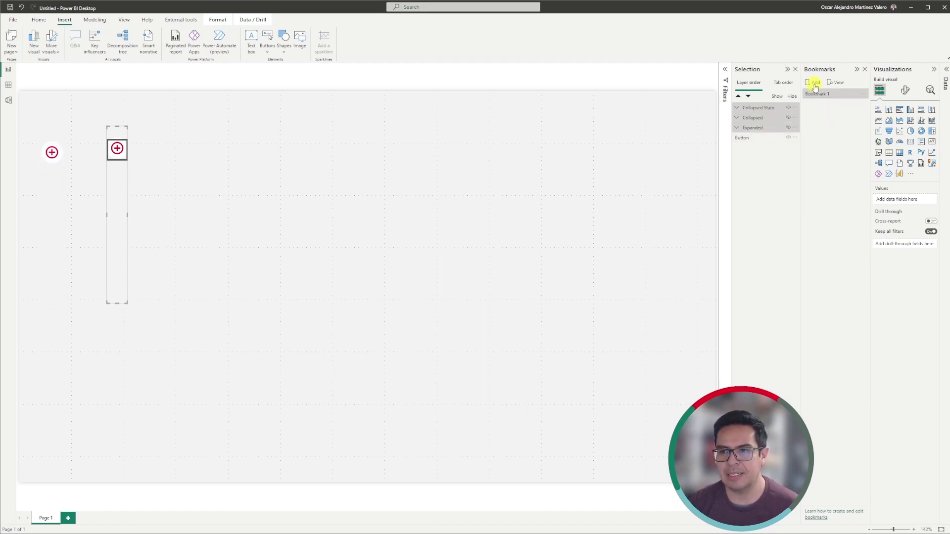
Step: Turn off Data for the new bookmark and apply it to Selected visuals only
left_click(863, 96)
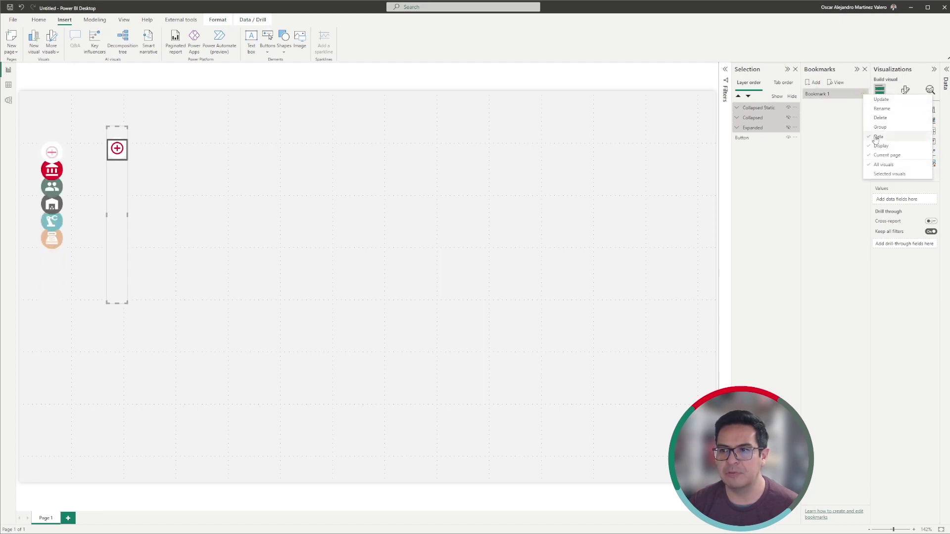
left_click(891, 138)
left_click(863, 97)
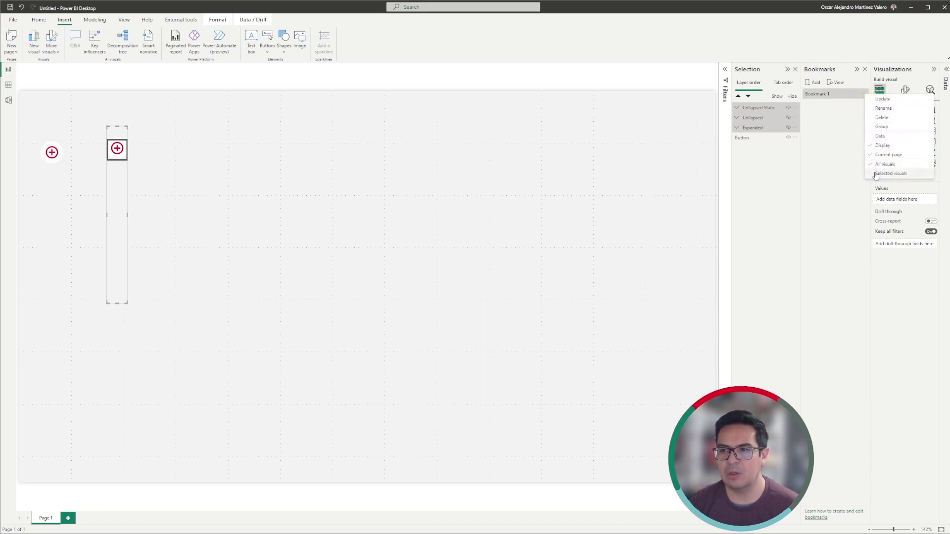
left_click(893, 174)
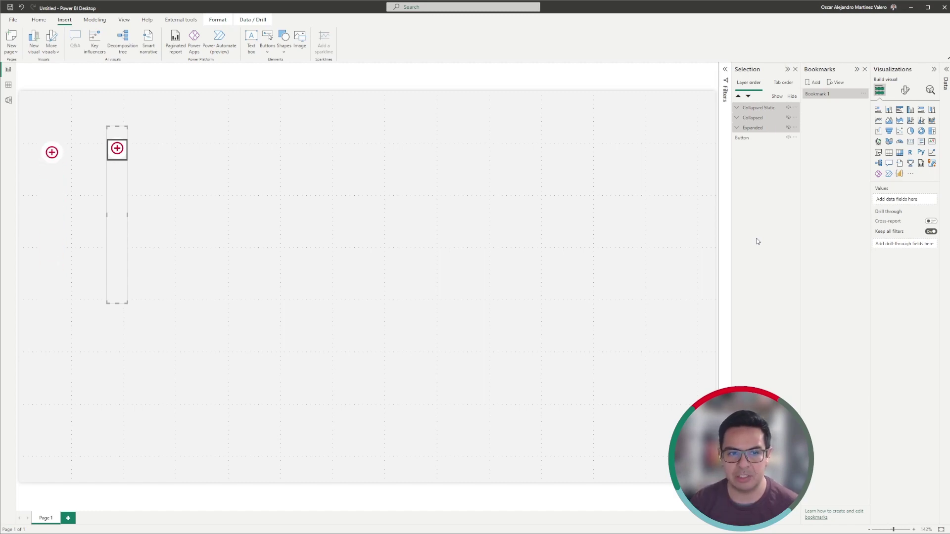
left_click(863, 94)
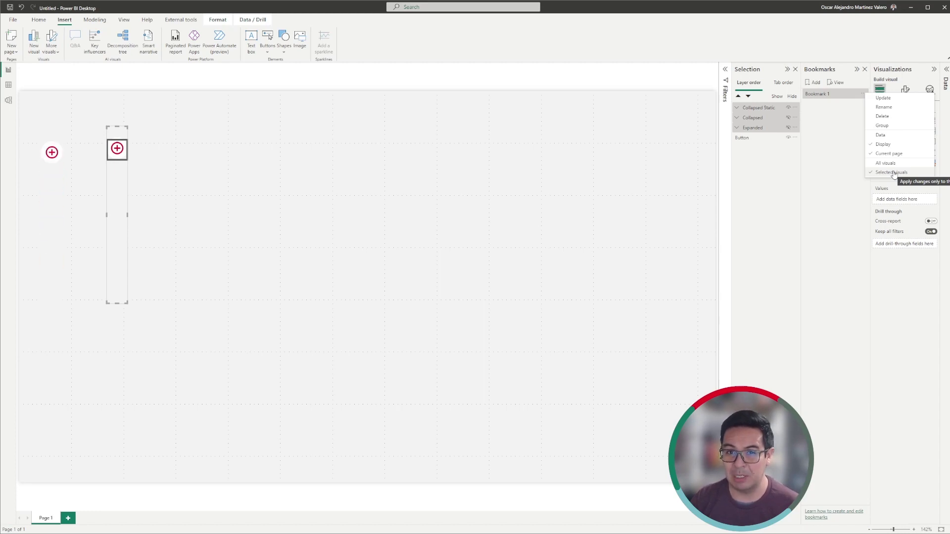
left_click(795, 155)
Step: Rename the new bookmark as "Collapsed static"
left_click(829, 94)
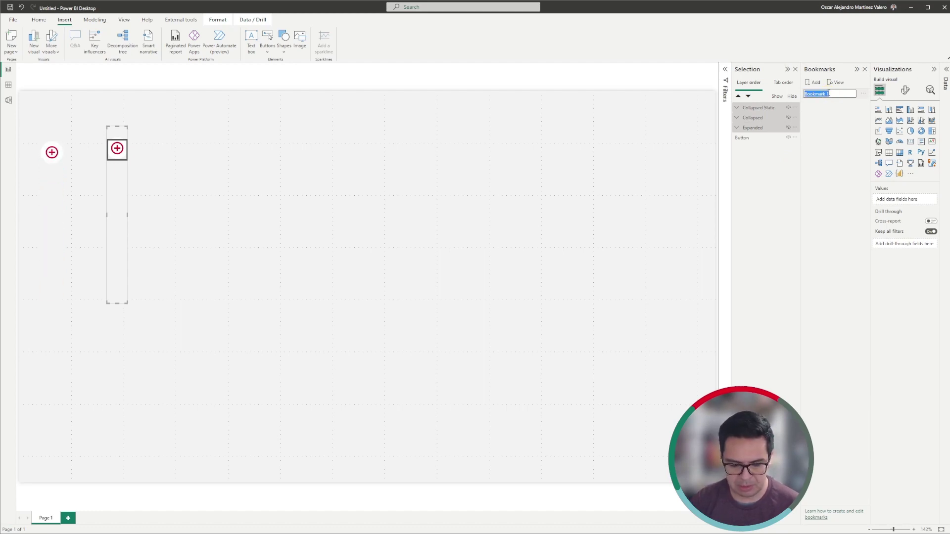
type("Collap")
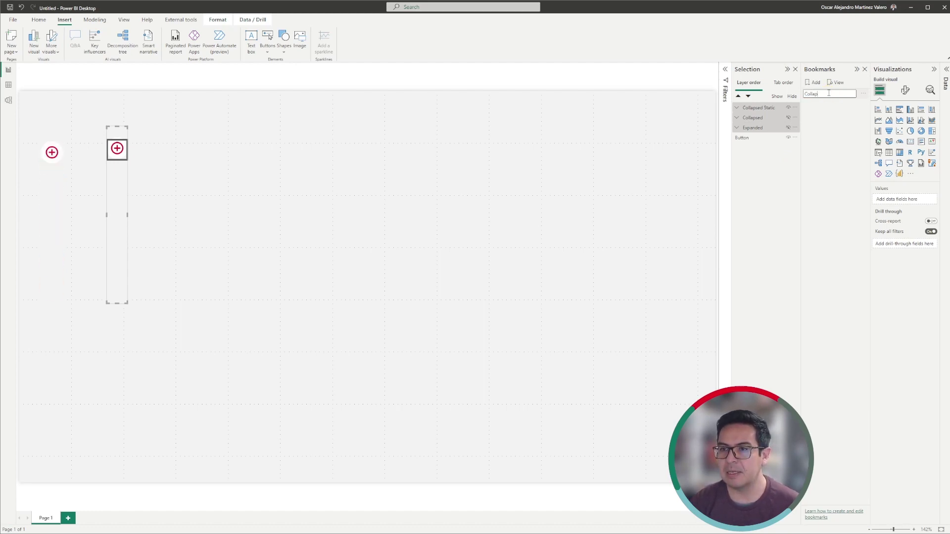
type("sed static")
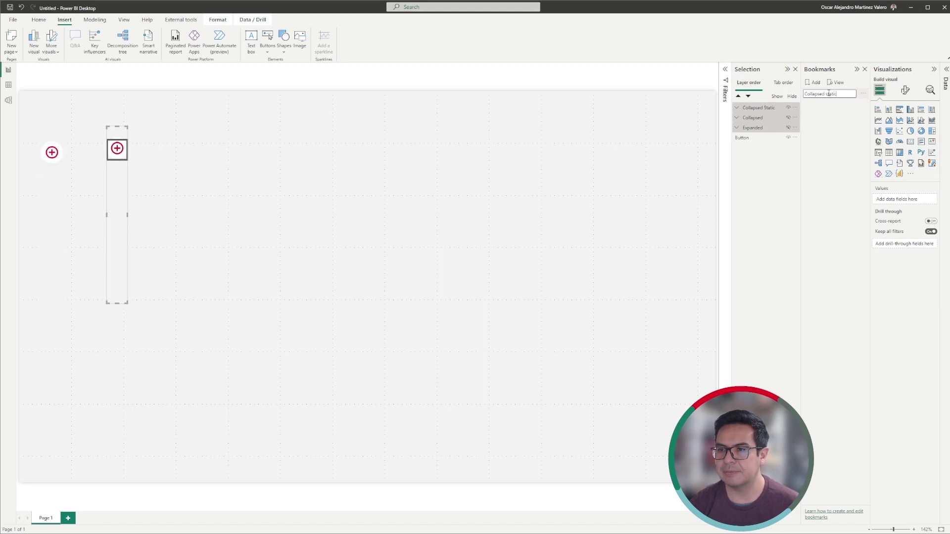
key("Return")
left_click(828, 94)
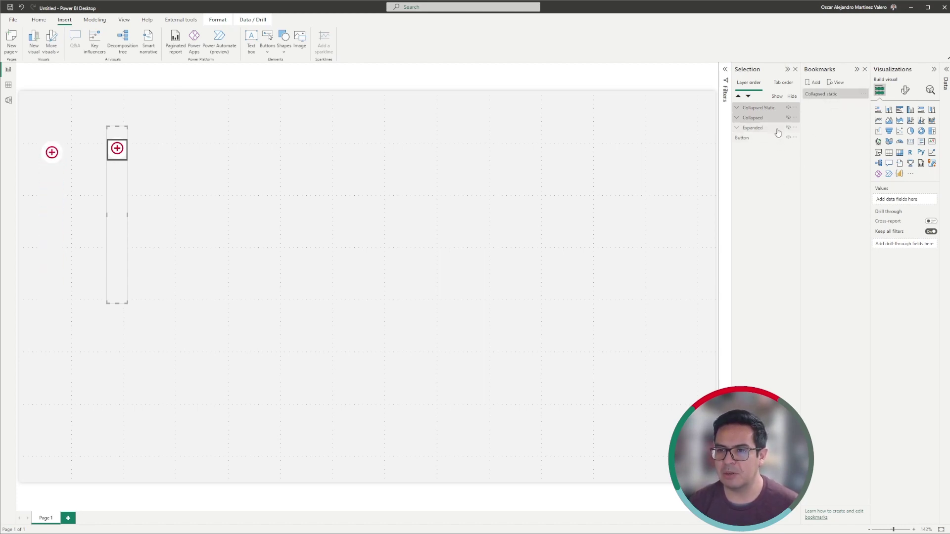
Step: Hide the Collapsed Static group, show the Collapsed group, and add a bookmark named "Collapsed" with all three groups selected
left_click(789, 108)
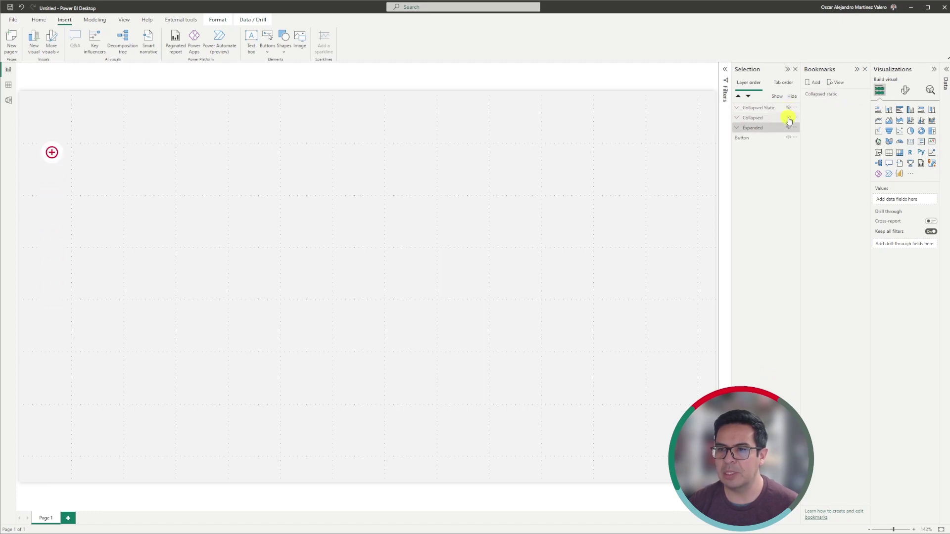
left_click(788, 119)
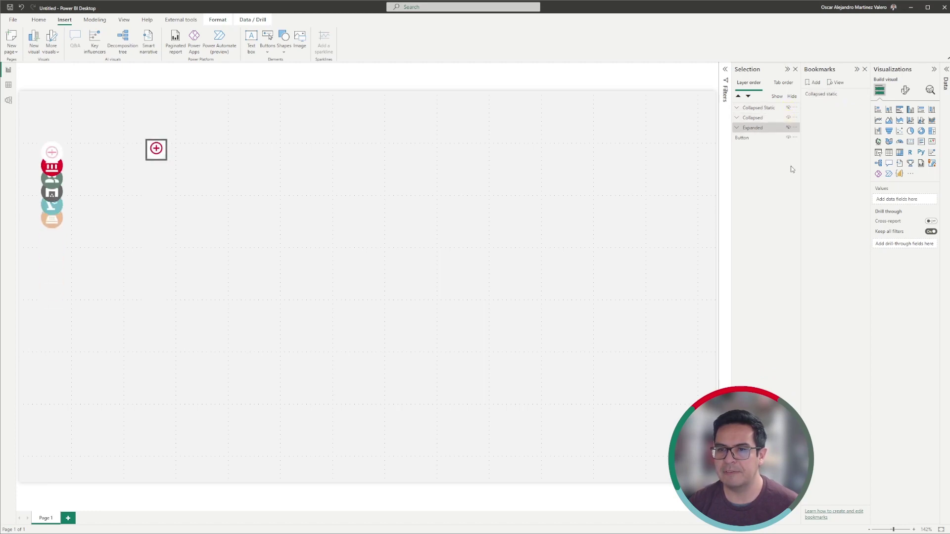
left_click(766, 108)
left_click(770, 128, "shift")
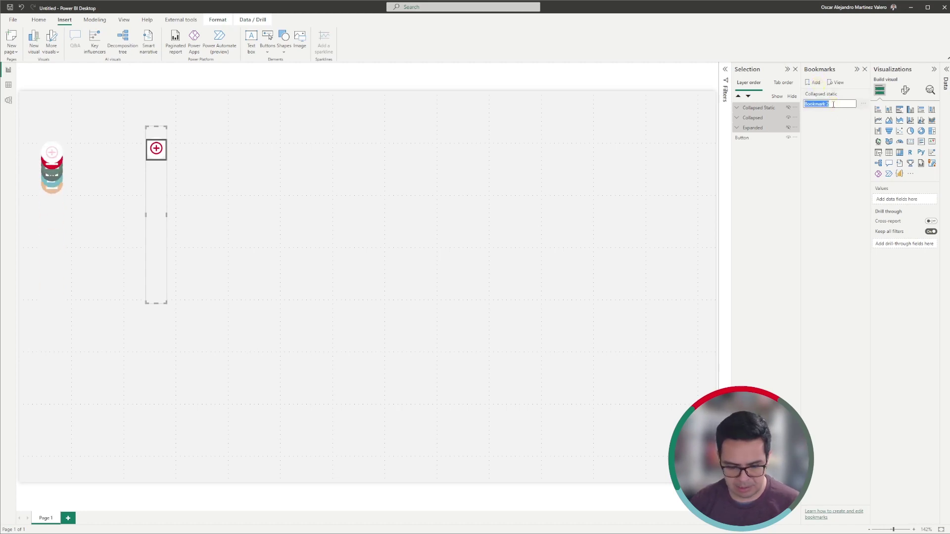
type("ollapse")
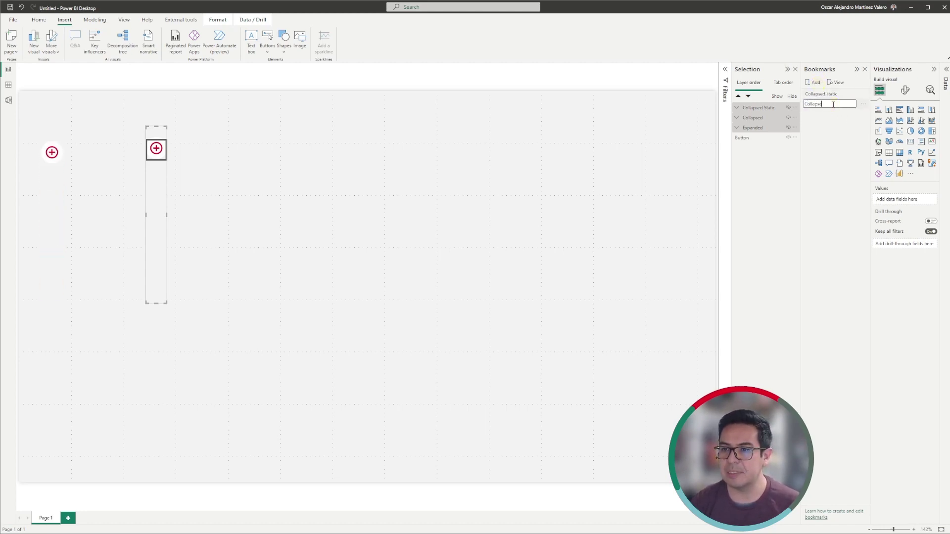
type("d")
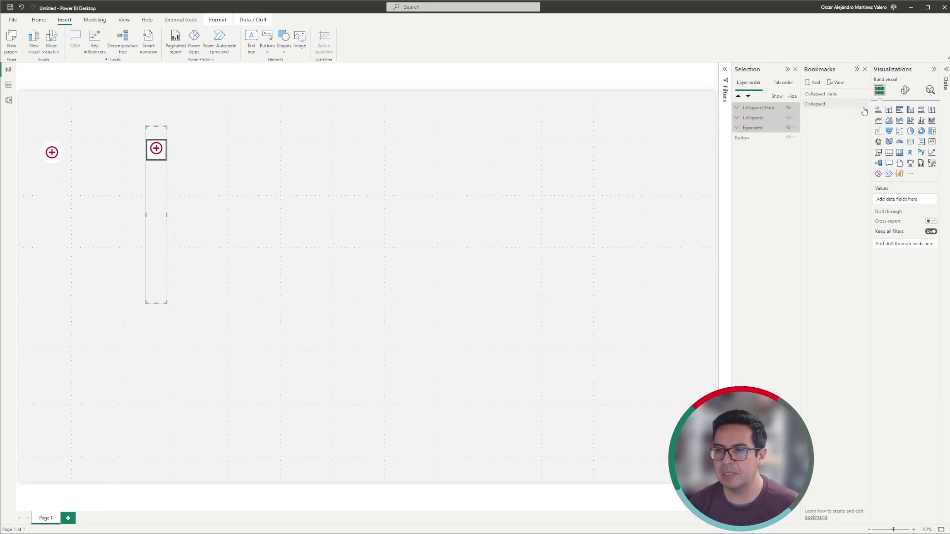
Step: Restrict the Collapsed bookmark to Selected visuals
left_click(863, 105)
left_click(863, 104)
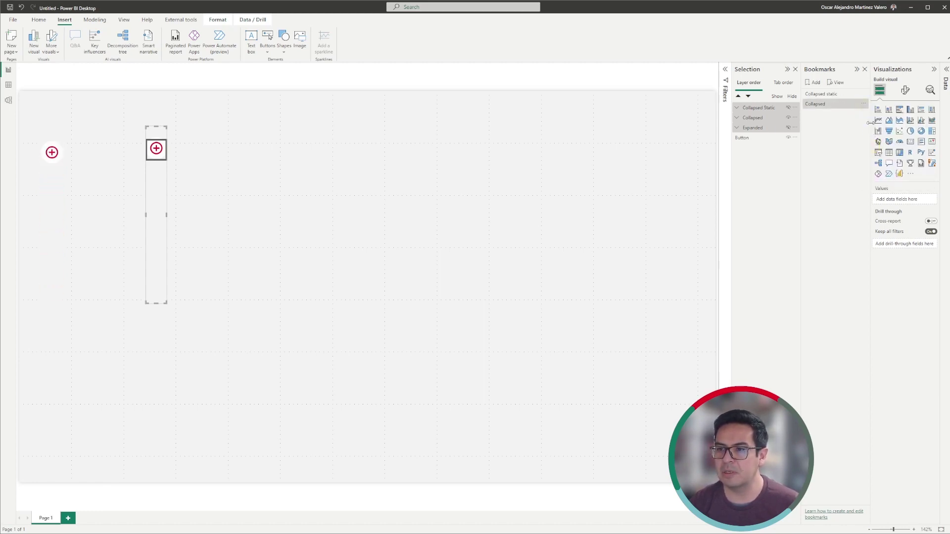
left_click(863, 105)
left_click(882, 186)
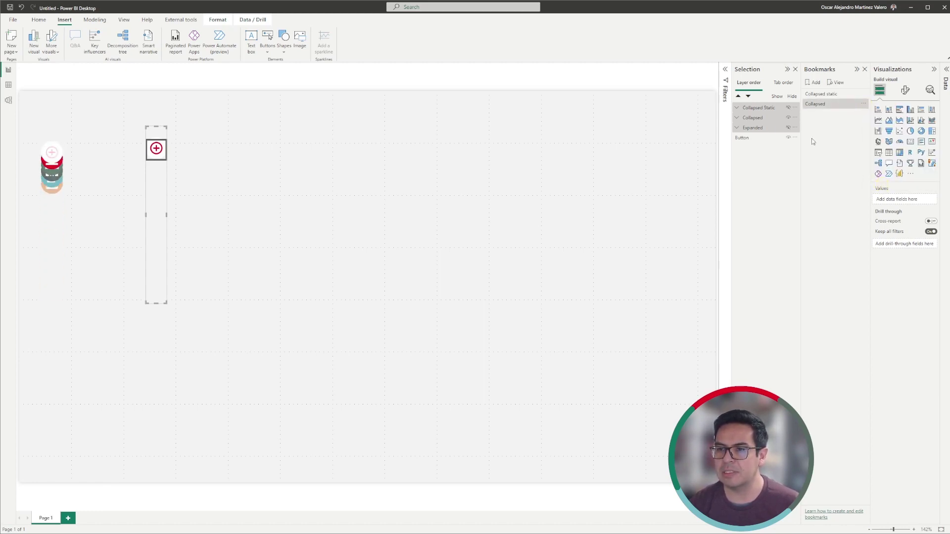
Step: Test the two bookmarks by switching between Collapsed static and Collapsed
left_click(824, 95)
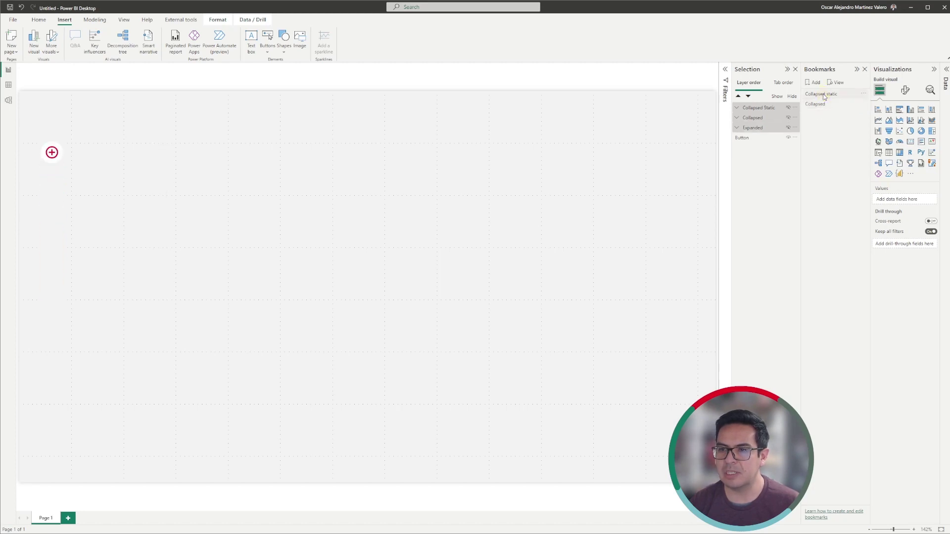
left_click(825, 104)
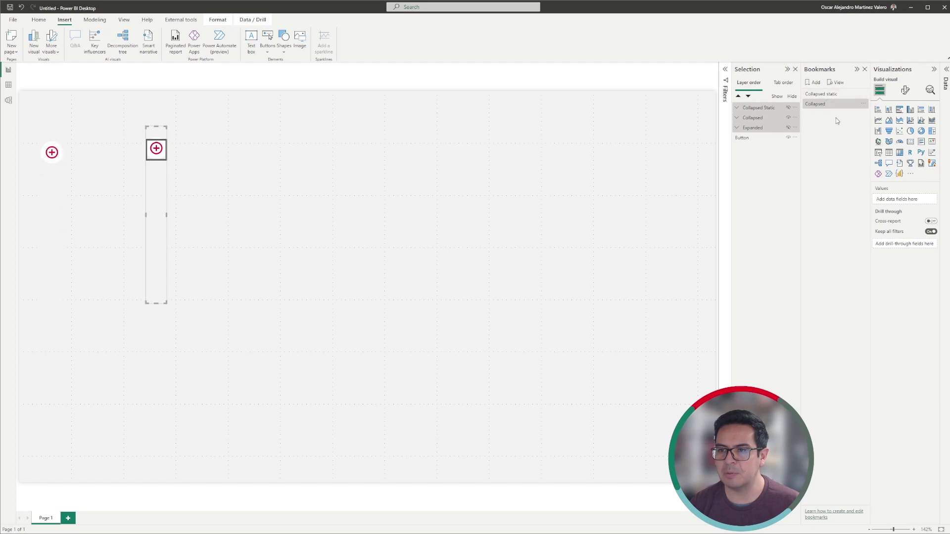
left_click(831, 94)
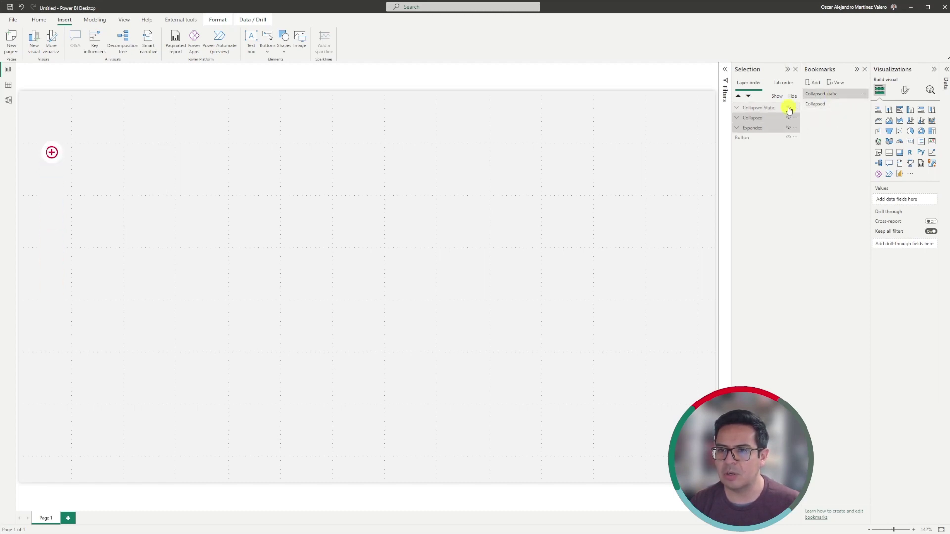
Step: Show the Collapsed Static group and update the Collapsed static bookmark with all three groups selected
left_click(788, 108)
left_click(770, 107)
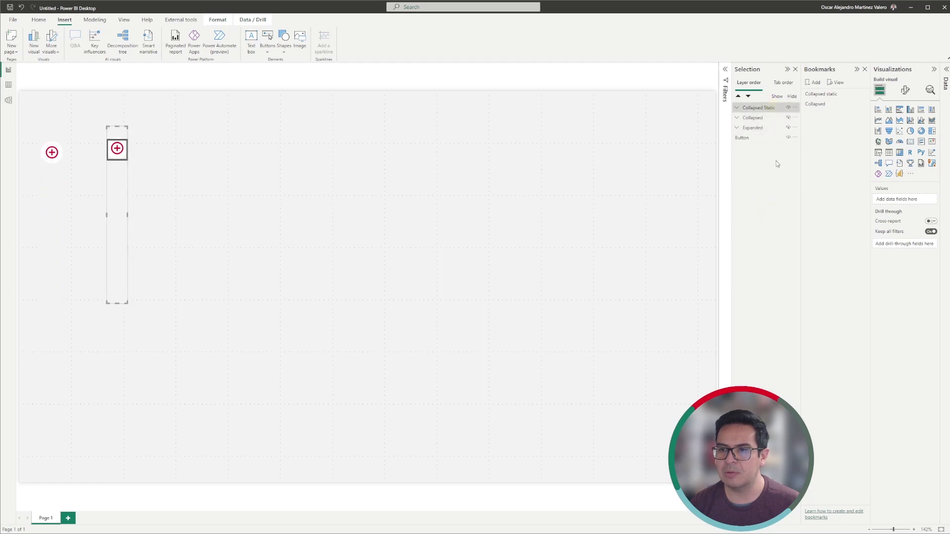
left_click(765, 128, "ctrl")
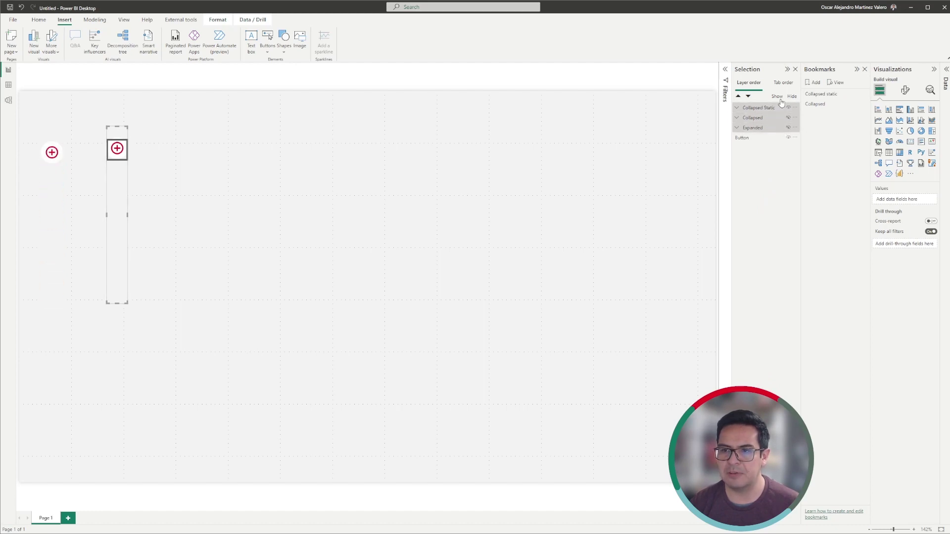
left_click(765, 127, "ctrl")
left_click(767, 128, "ctrl")
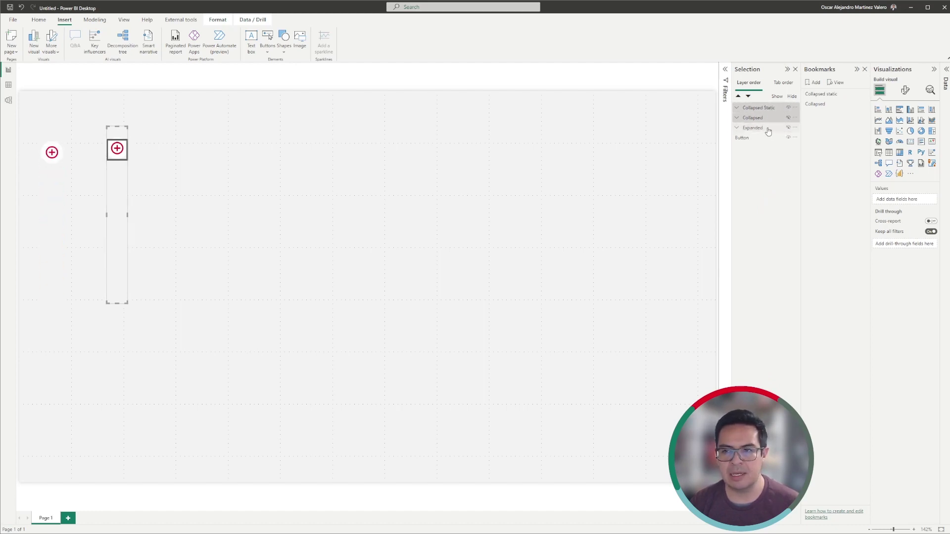
left_click(863, 97)
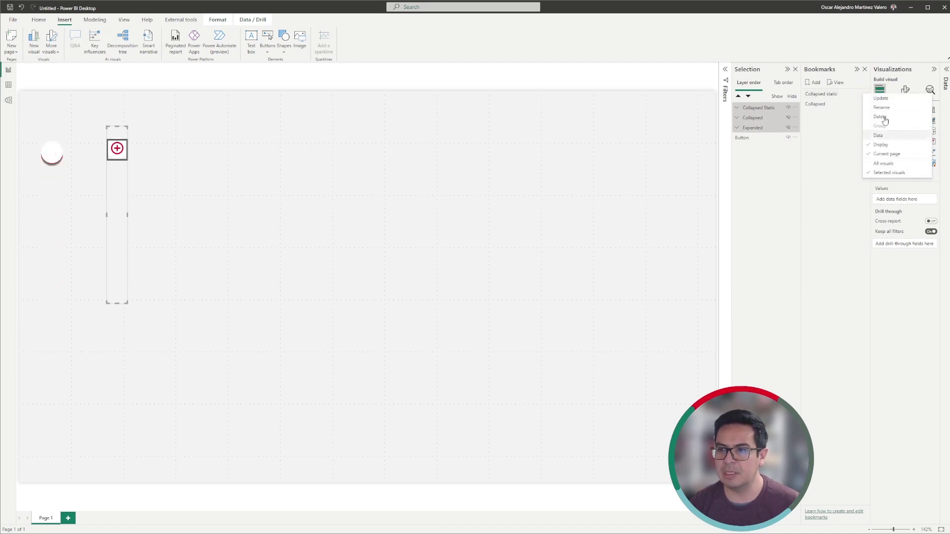
left_click(881, 98)
Step: Check the updated Collapsed static bookmark by alternating it with the Collapsed bookmark
left_click(831, 105)
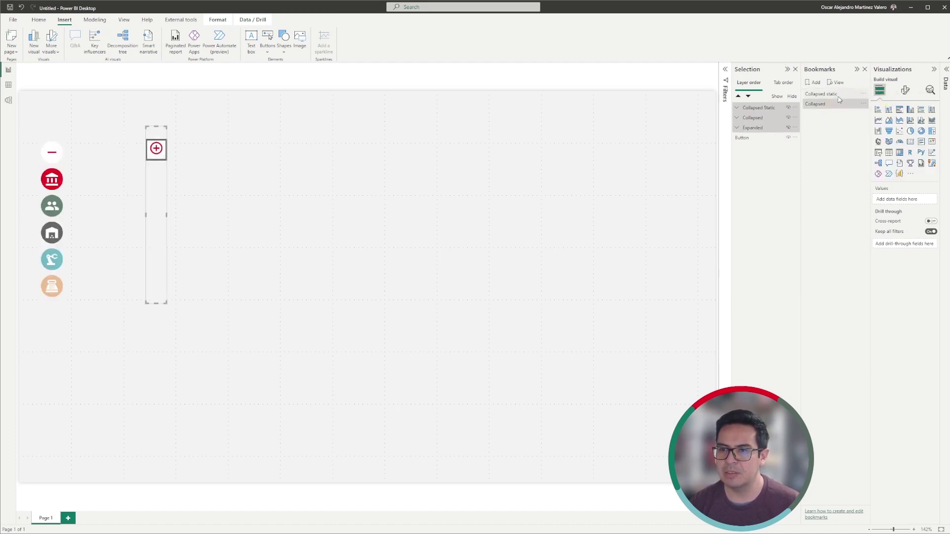
left_click(837, 94)
left_click(842, 104)
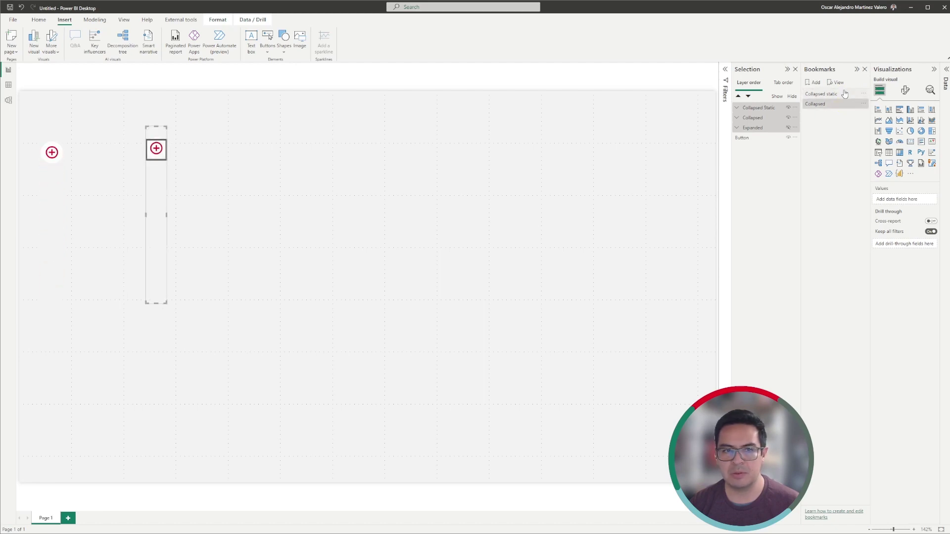
left_click(842, 94)
left_click(844, 104)
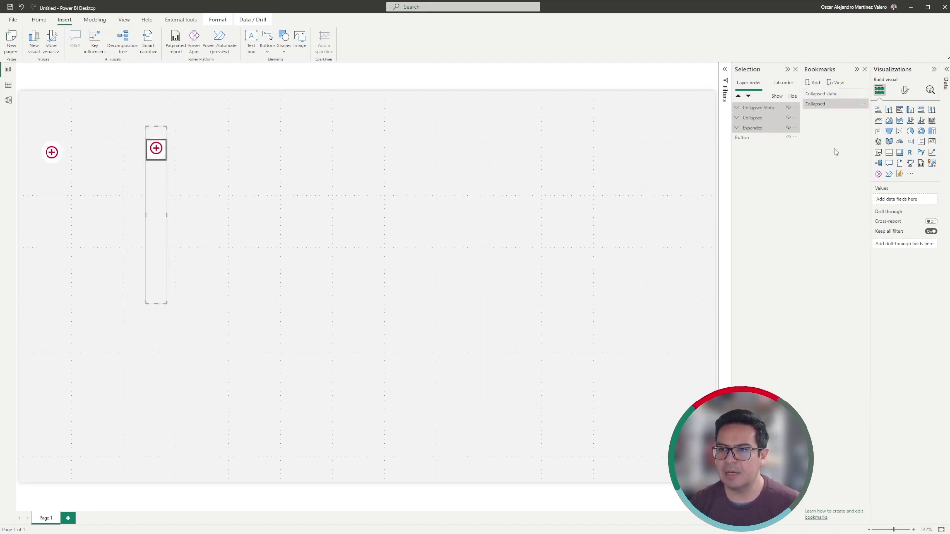
Step: Leave only the Expanded group visible and add a bookmark with all three groups selected
left_click(788, 117)
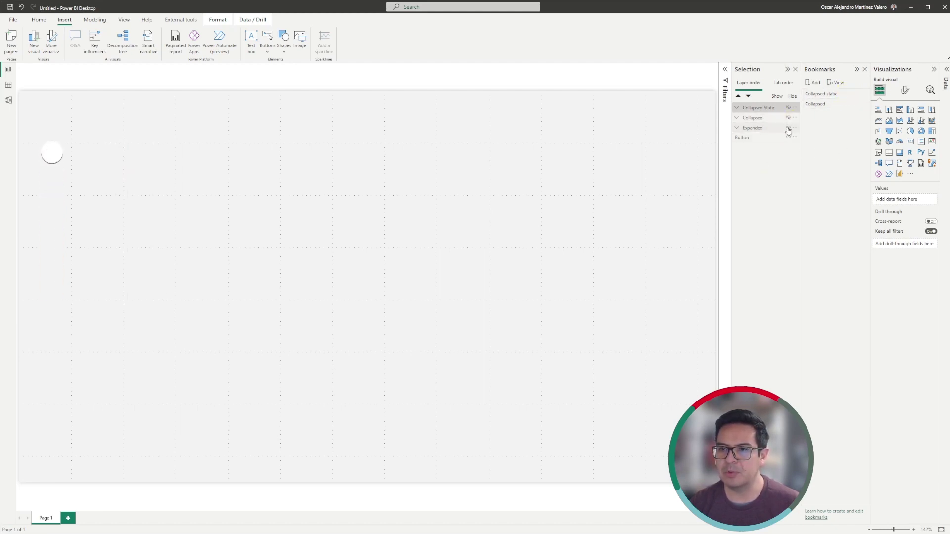
left_click(788, 127)
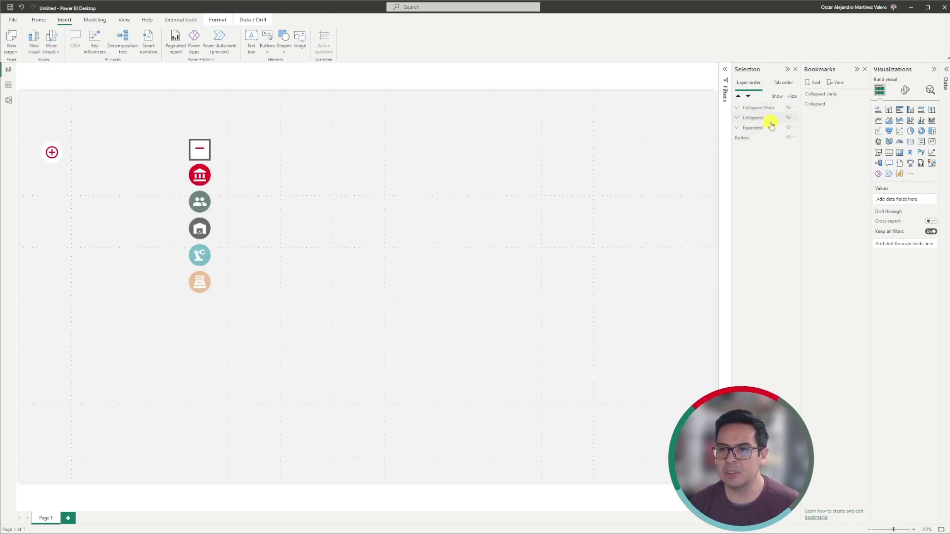
left_click(771, 127)
left_click(770, 108, "shift")
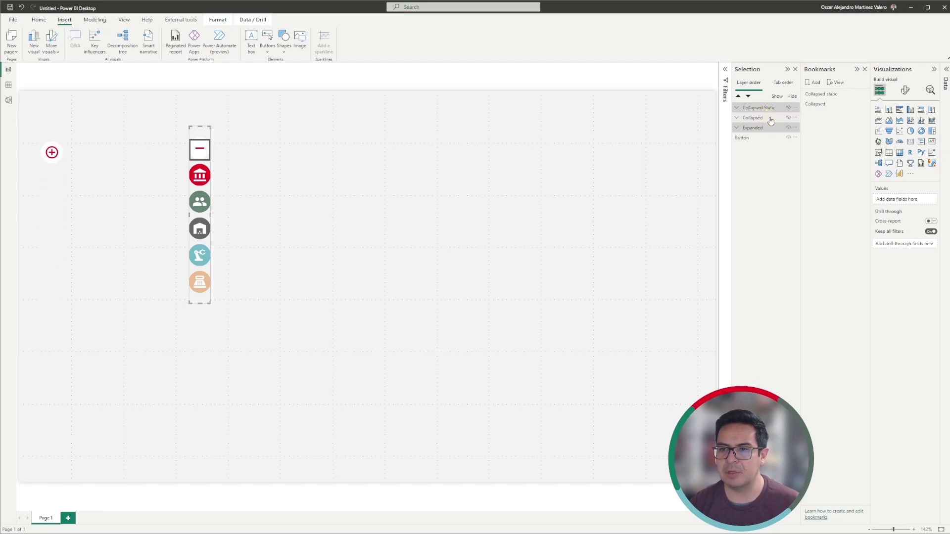
left_click(813, 82)
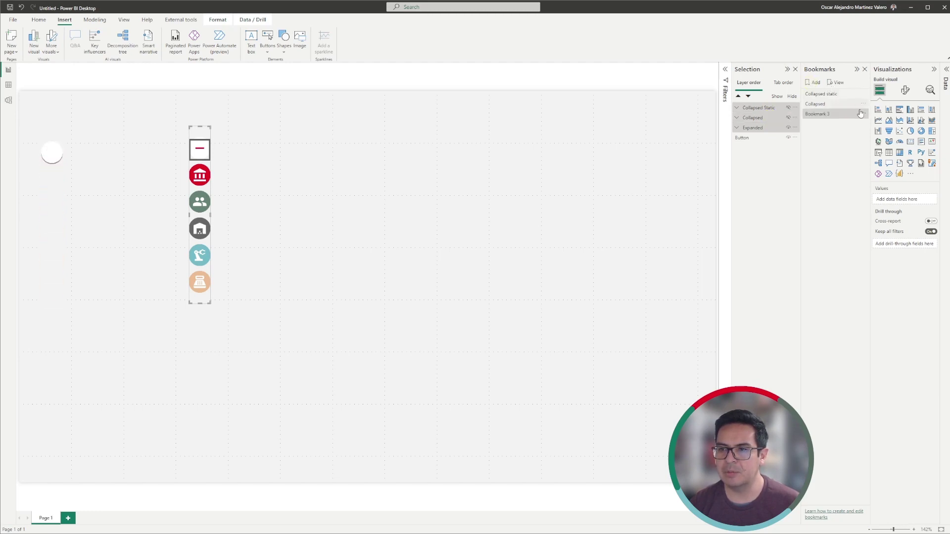
Step: Rename the new bookmark as "Expanded"
left_click(863, 114)
left_click(868, 128)
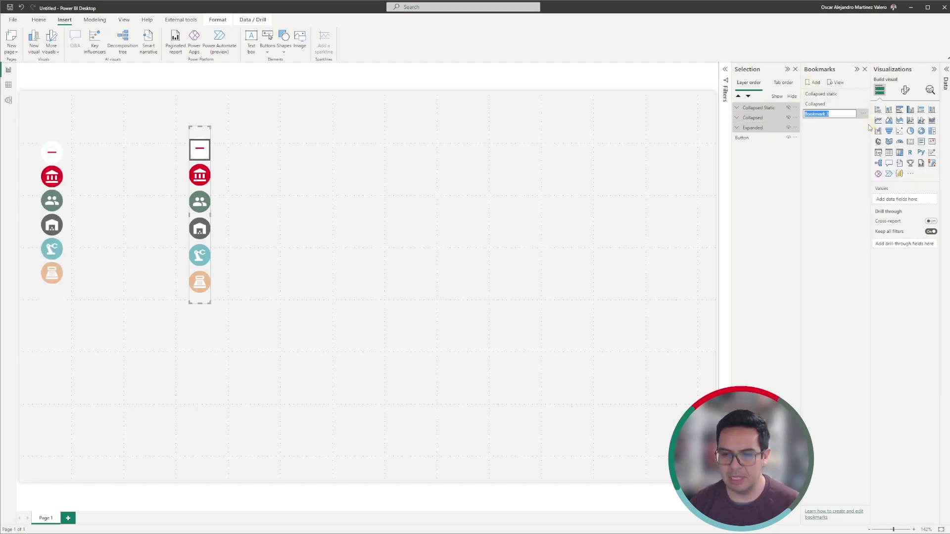
type("Expanded")
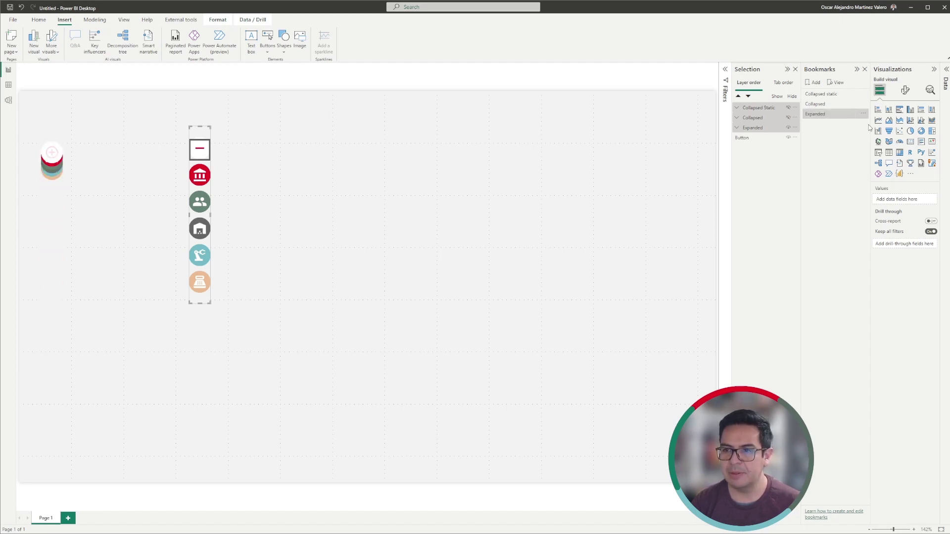
key("Return")
Step: Apply the Expanded bookmark to Selected visuals only and turn off its Data option
left_click(863, 114)
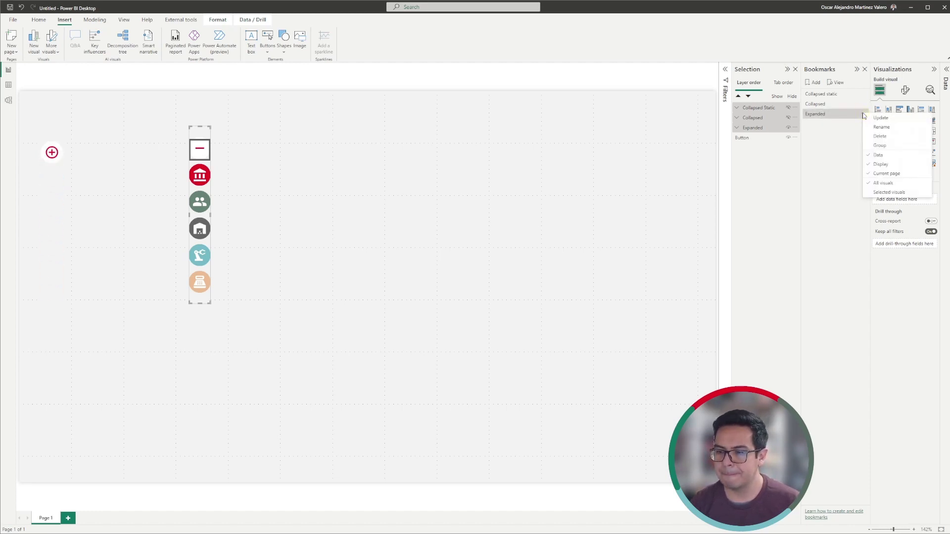
left_click(889, 192)
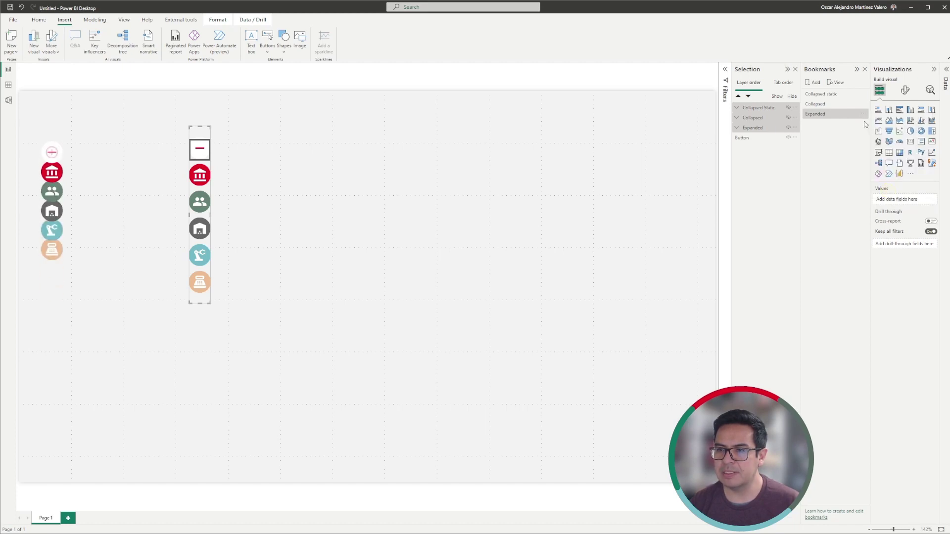
left_click(863, 114)
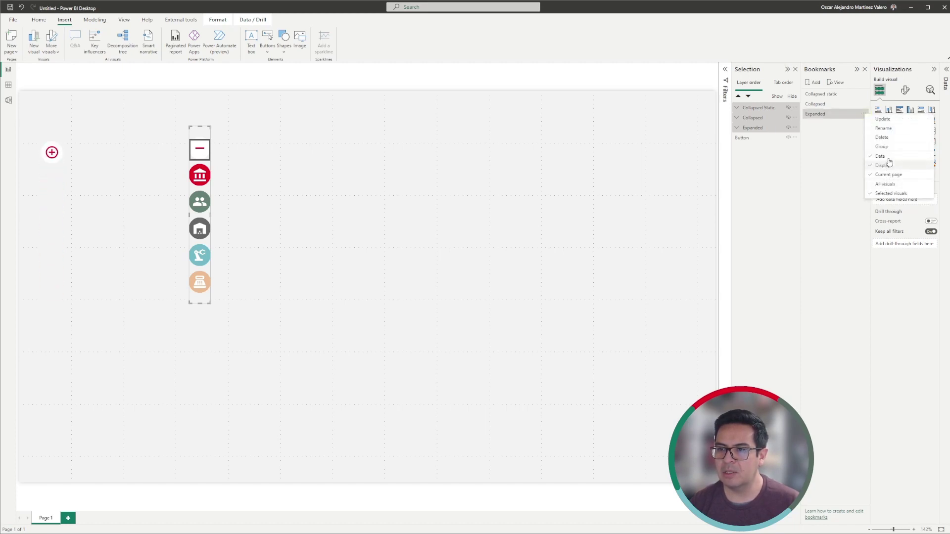
left_click(889, 163)
Step: Test the Collapsed static, Collapsed and Expanded bookmarks by applying them in turn
left_click(836, 95)
left_click(838, 104)
left_click(840, 114)
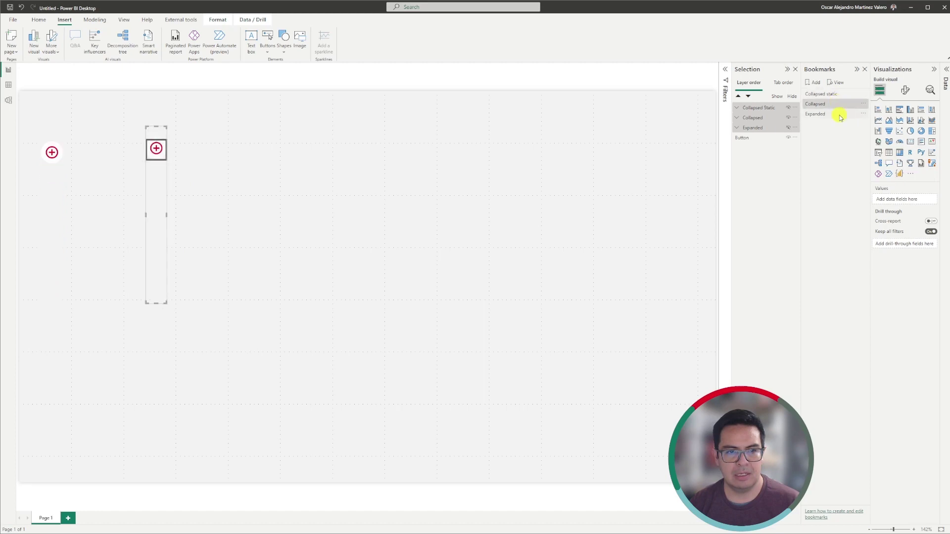
left_click(836, 94)
left_click(837, 103)
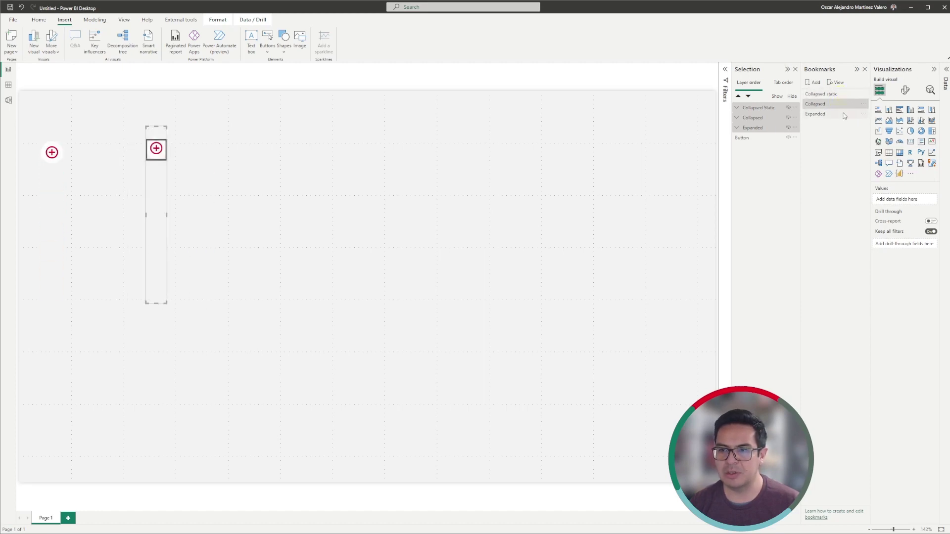
left_click(839, 114)
Step: Make the Collapsed Static, Collapsed and Expanded groups all visible on the page
left_click(788, 128)
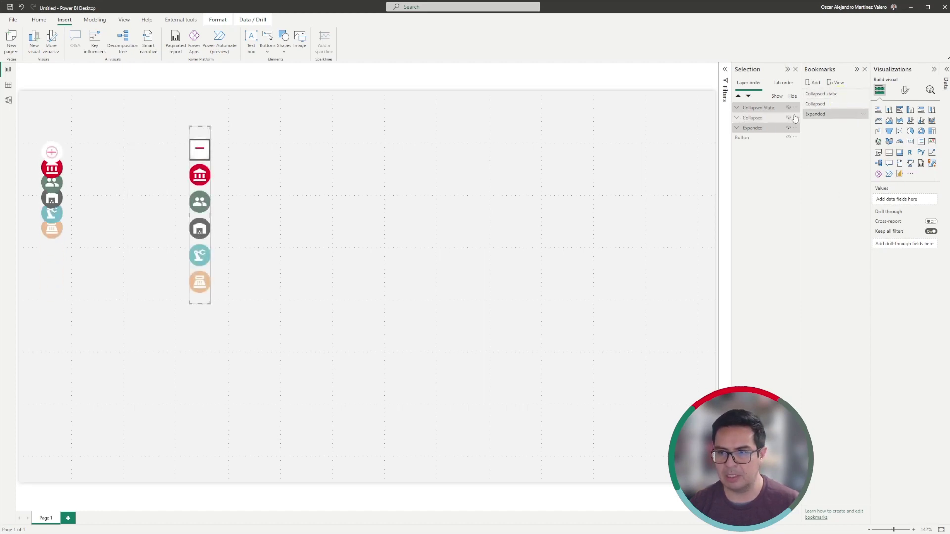
left_click(789, 129)
left_click(789, 128)
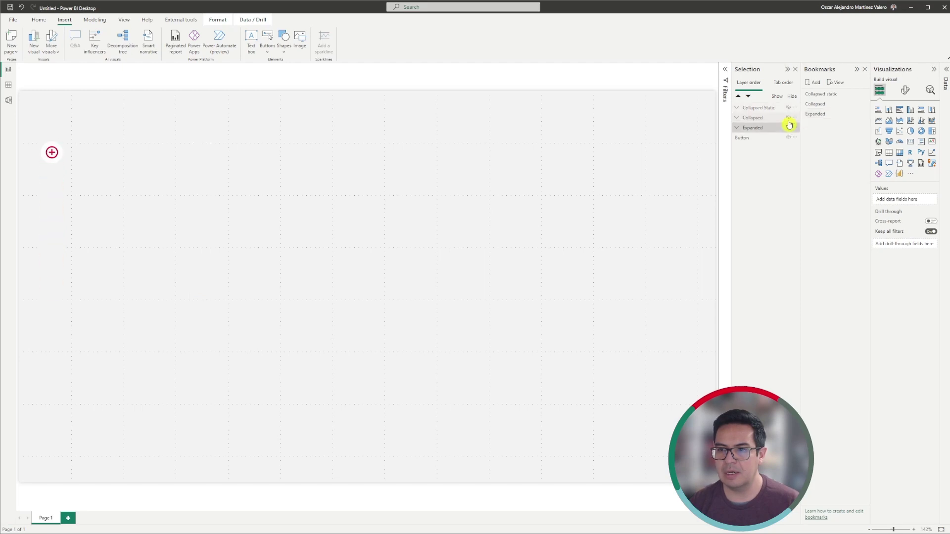
left_click(789, 129)
left_click(789, 128)
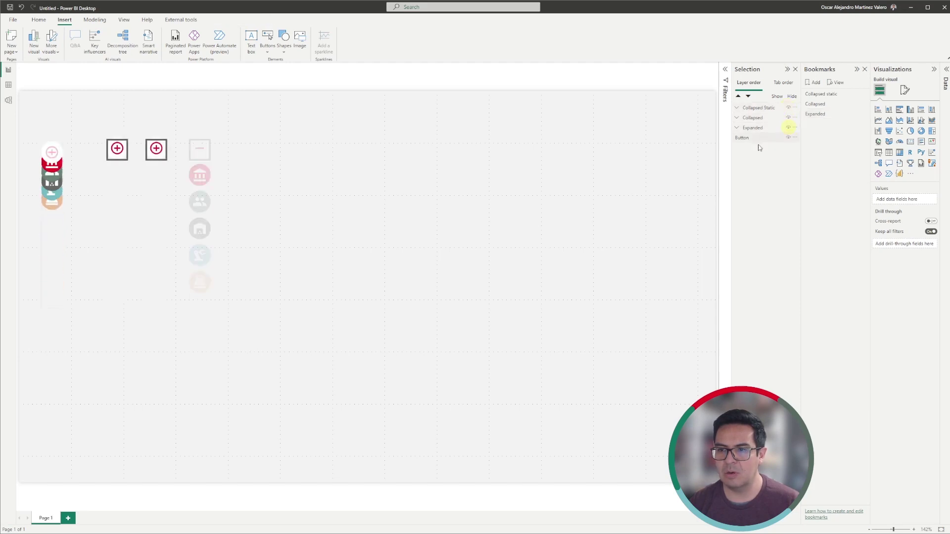
Step: Turn off the icon and border of the first Button inside each of the Collapsed Static, Collapsed and Expanded groups
left_click(737, 127)
left_click(737, 108)
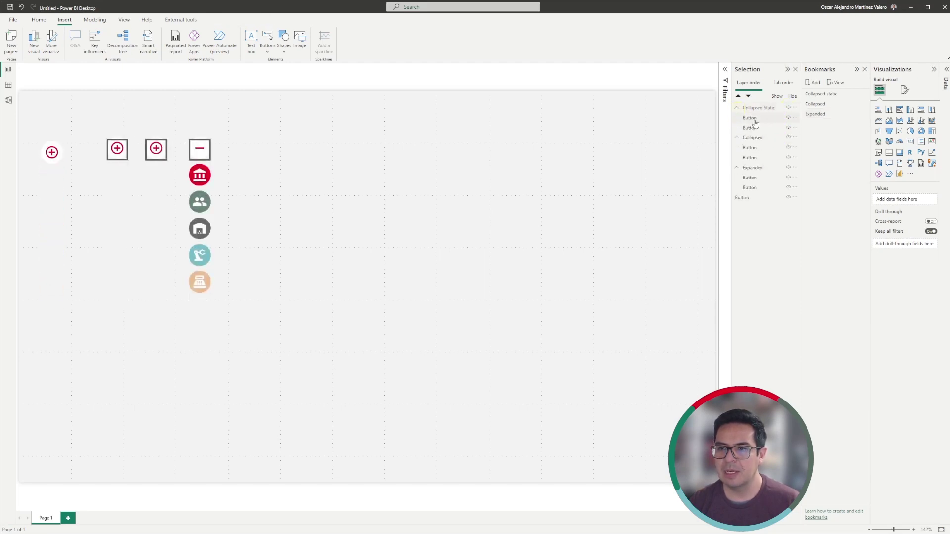
left_click(751, 119)
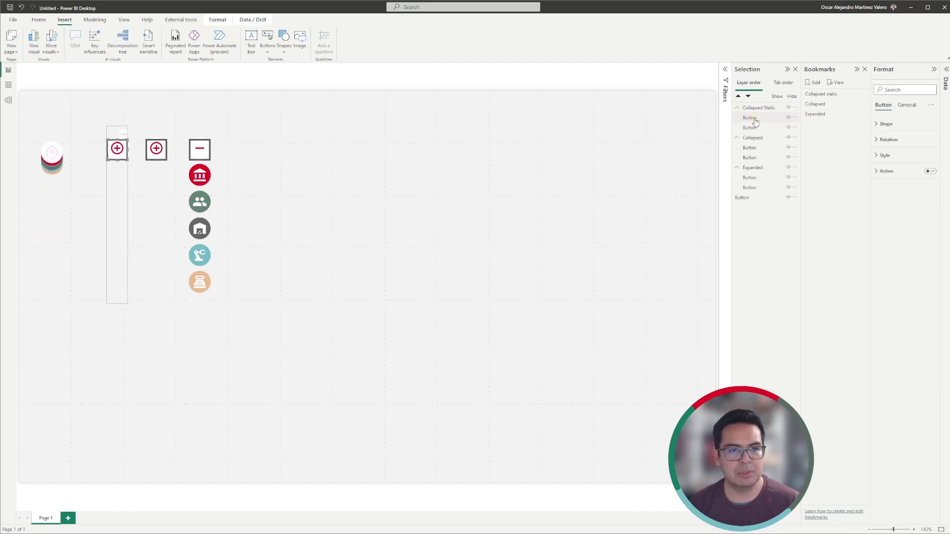
left_click(752, 148, "ctrl")
left_click(763, 179, "ctrl")
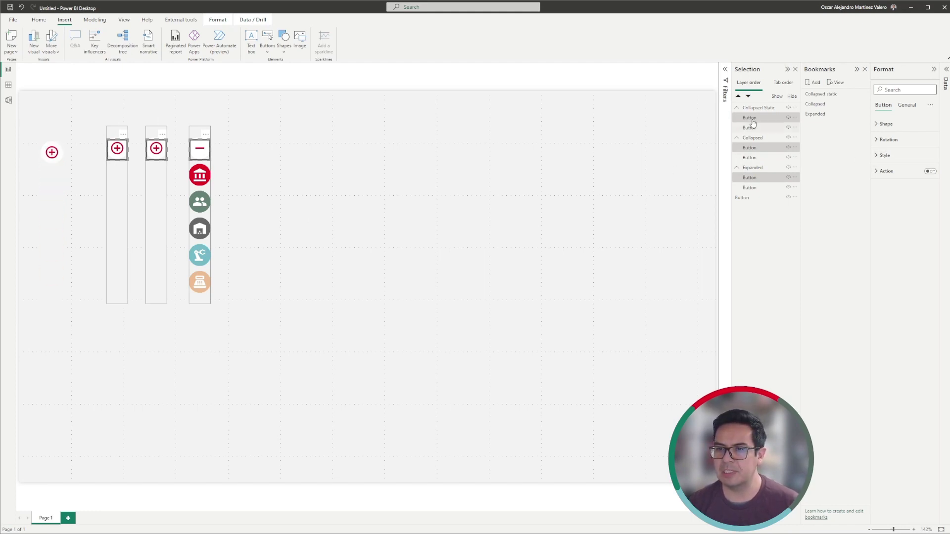
left_click(878, 156)
left_click(927, 393)
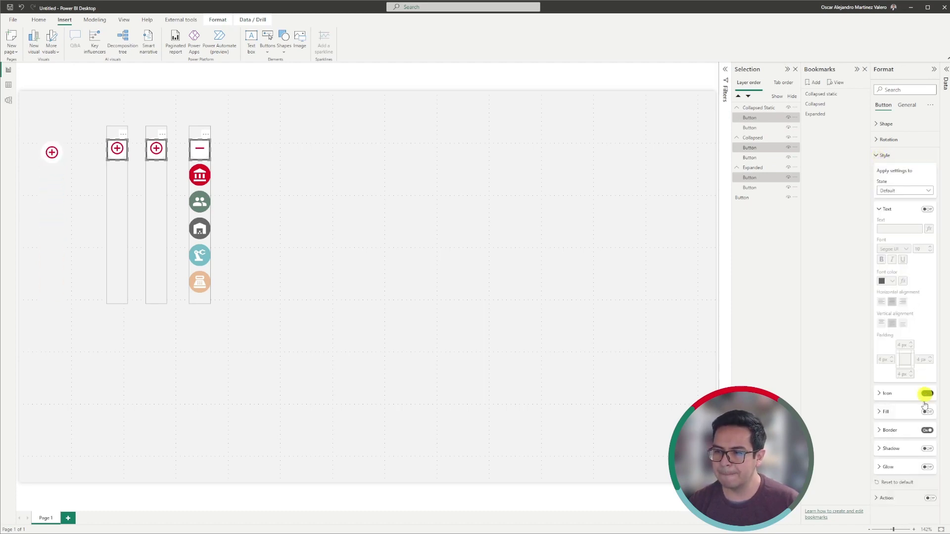
left_click(927, 431)
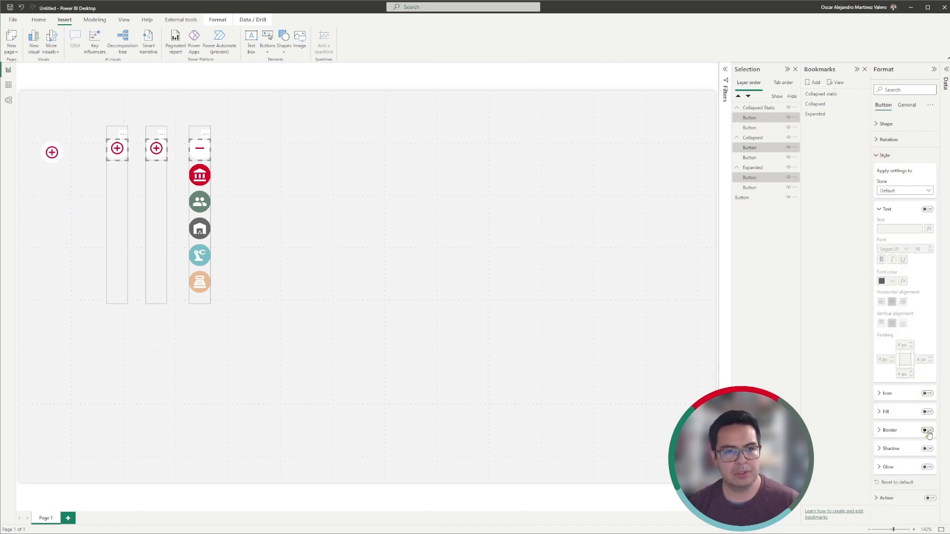
key("Escape")
Step: Turn on the action of the first Button in the Collapsed Static group, with type Bookmark and bookmark Collapsed
left_click(765, 119)
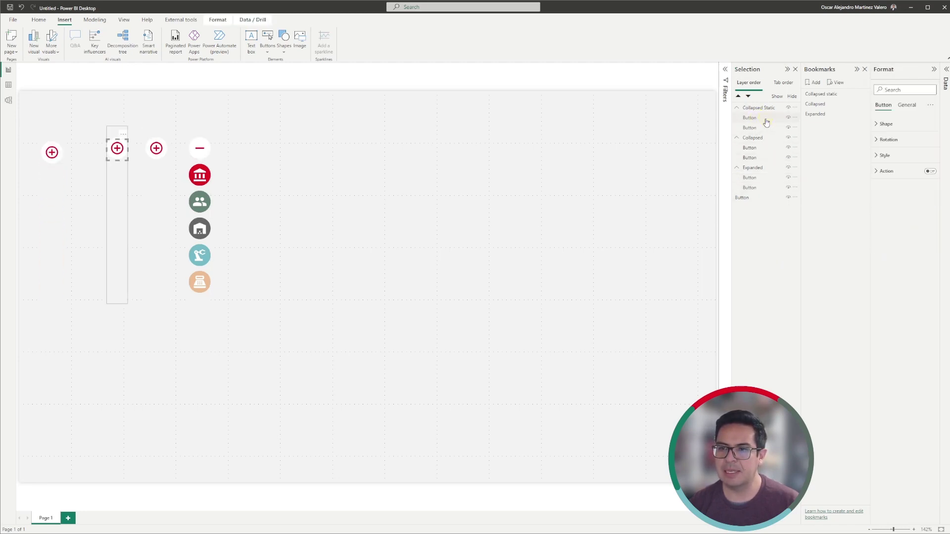
left_click(875, 172)
left_click(930, 172)
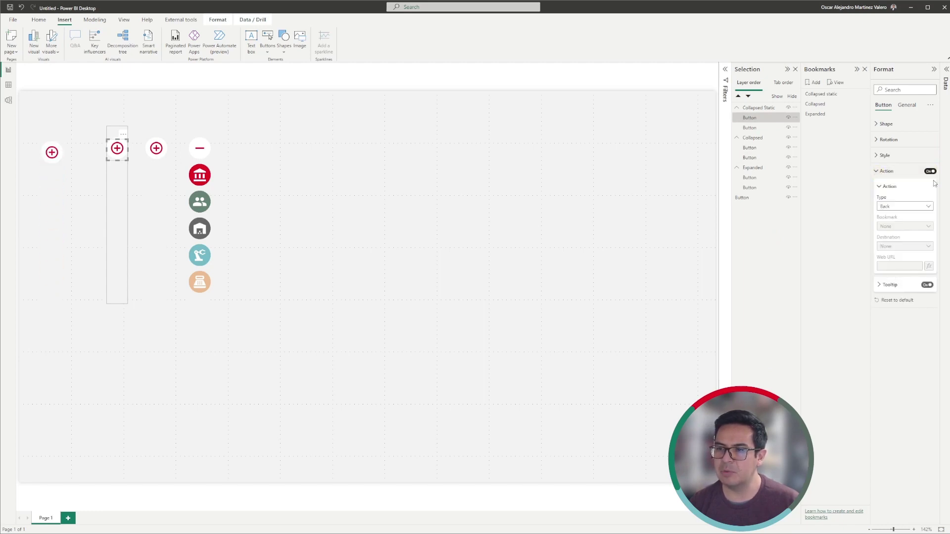
left_click(904, 208)
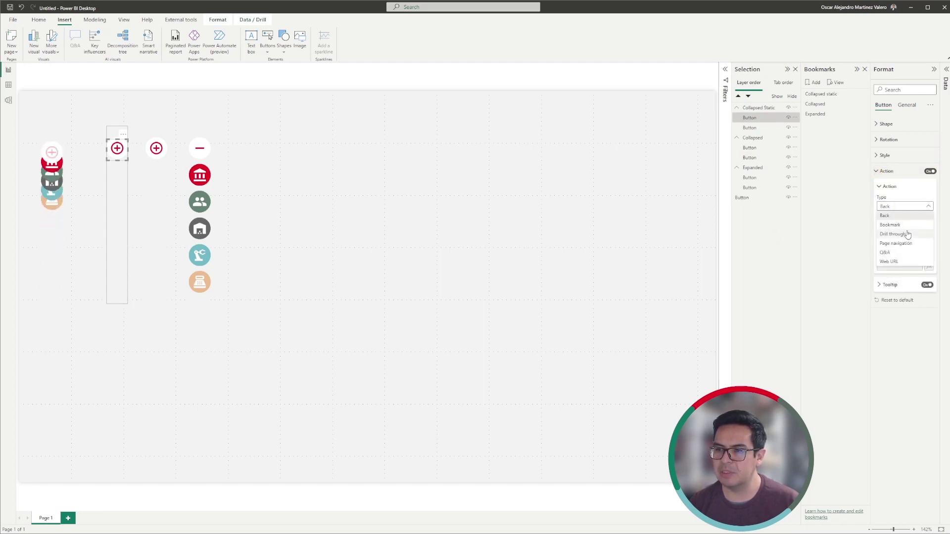
left_click(905, 224)
left_click(905, 226)
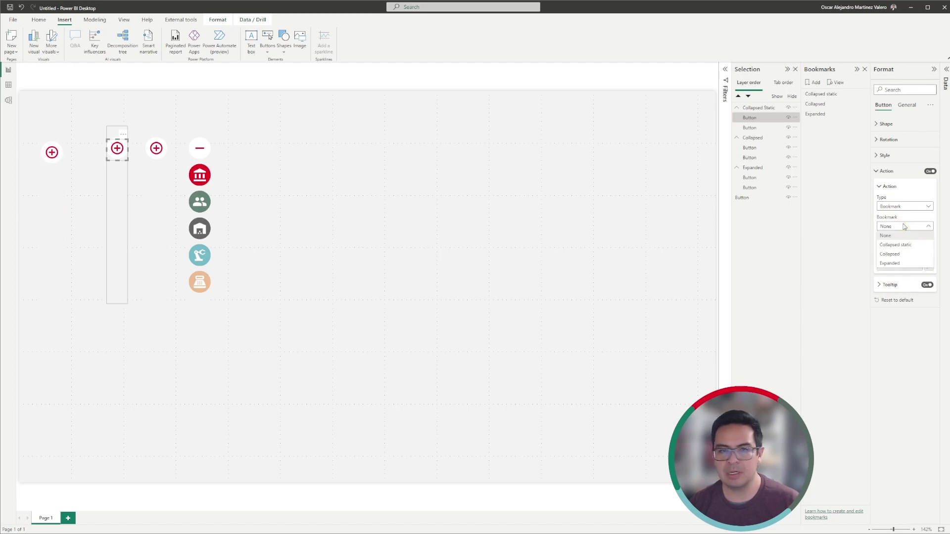
left_click(907, 254)
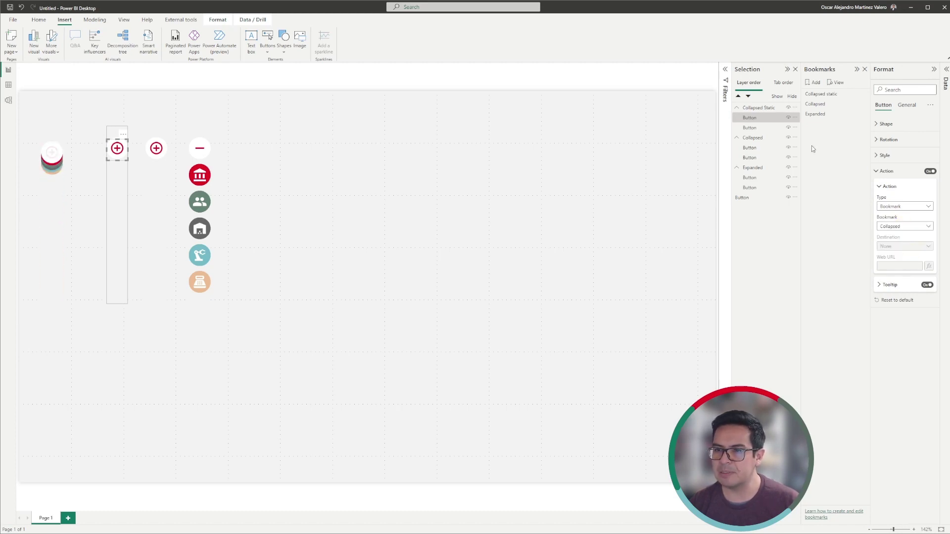
Step: Turn on the action of the first Button in the Collapsed group, with type Bookmark and bookmark Expanded
left_click(759, 148)
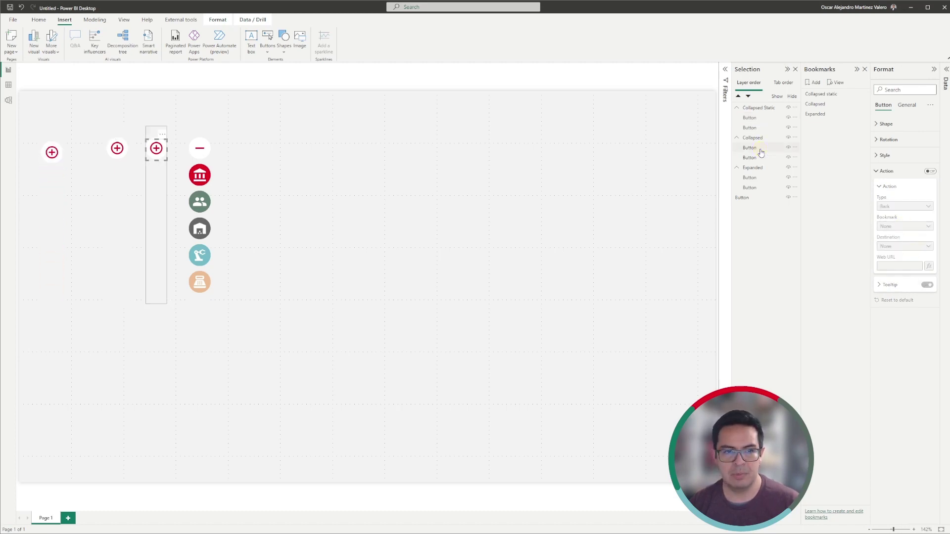
left_click(929, 171)
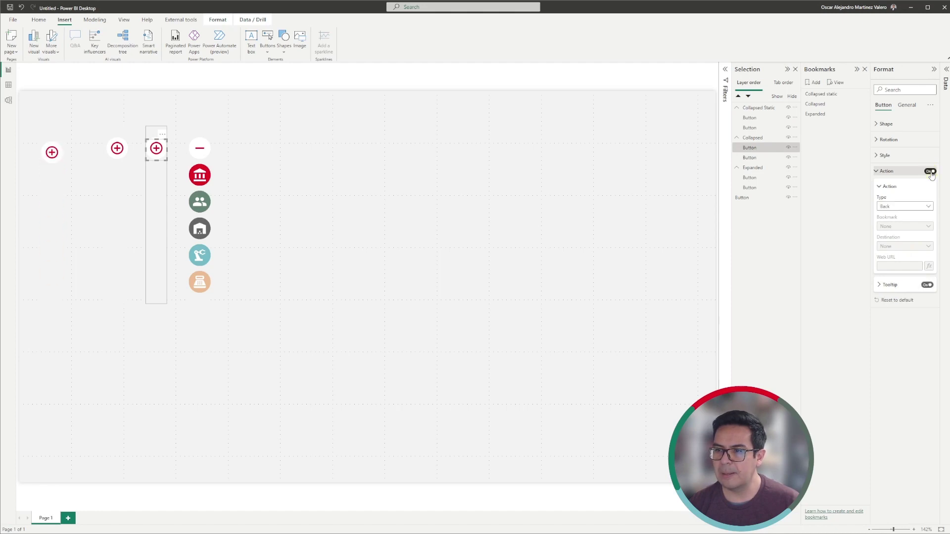
left_click(903, 206)
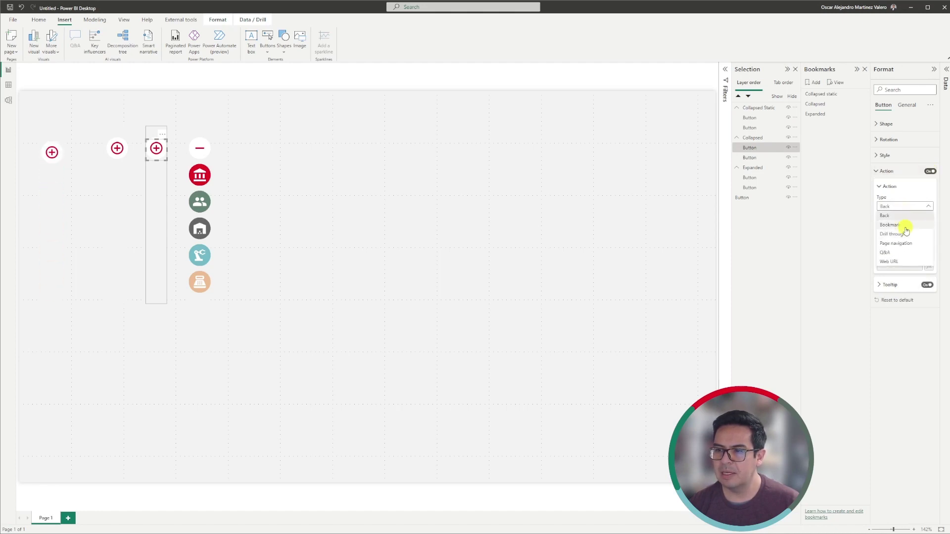
left_click(901, 225)
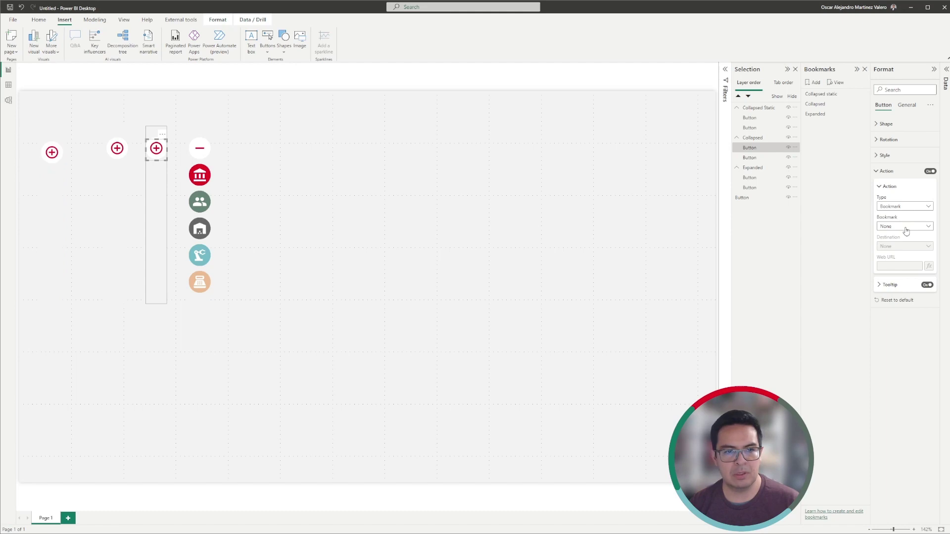
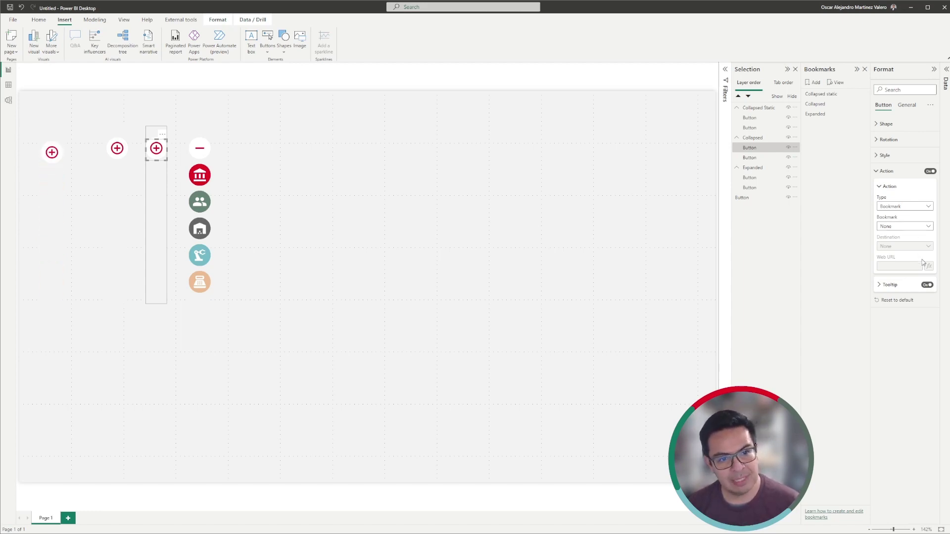
left_click(907, 228)
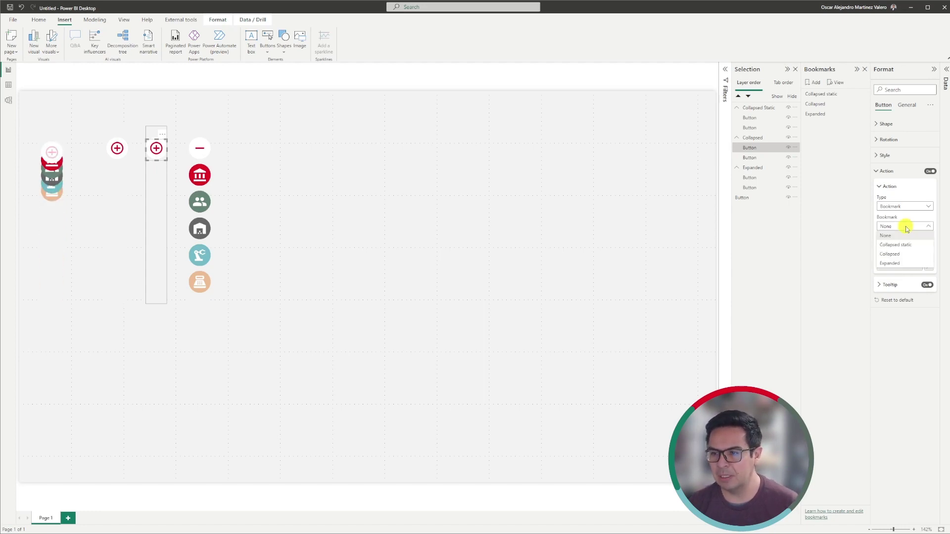
left_click(908, 254)
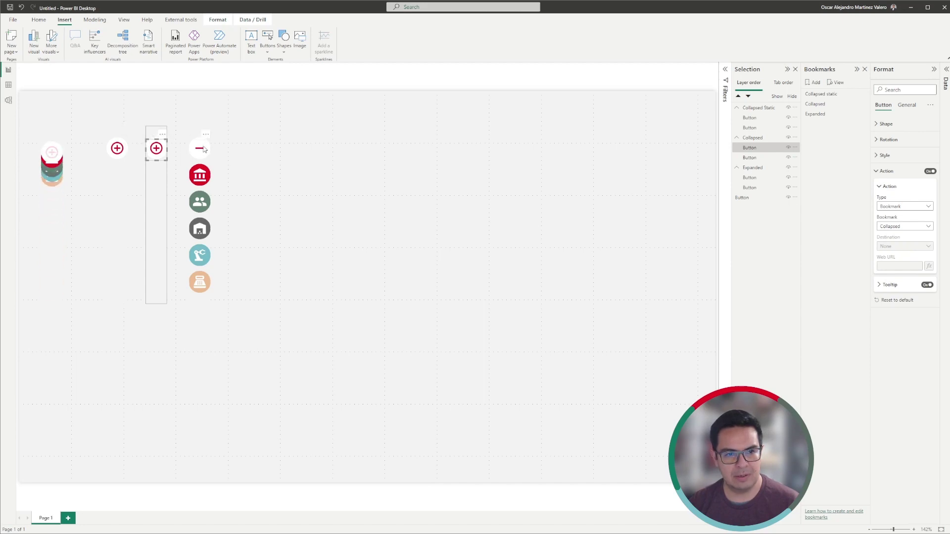
left_click(901, 226)
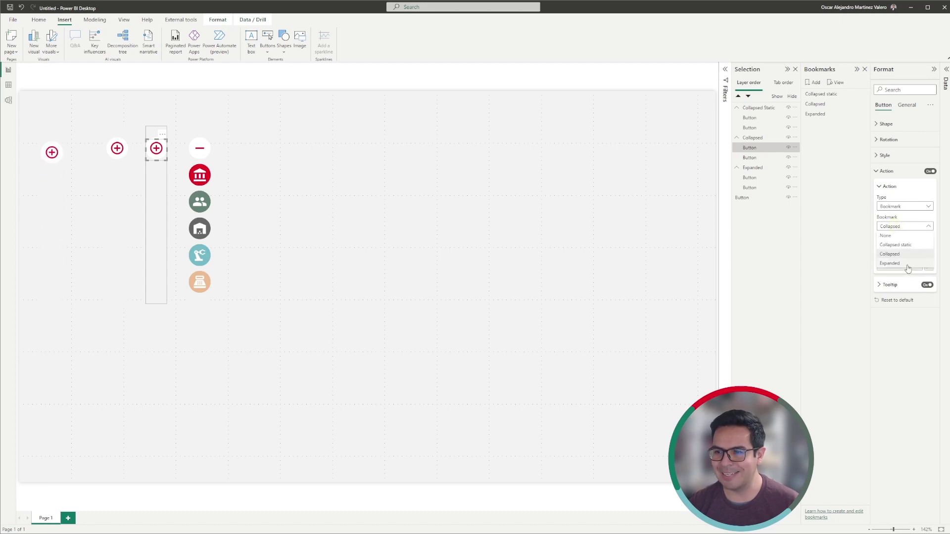
left_click(907, 265)
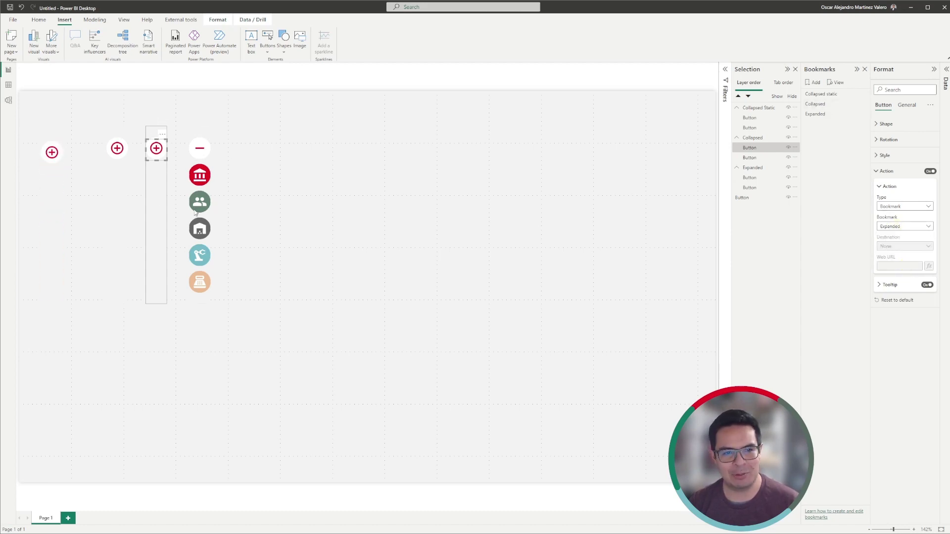
Step: Turn on the action of the second Button in the Expanded group, with type Bookmark and bookmark Collapsed
left_click(749, 187)
left_click(930, 172)
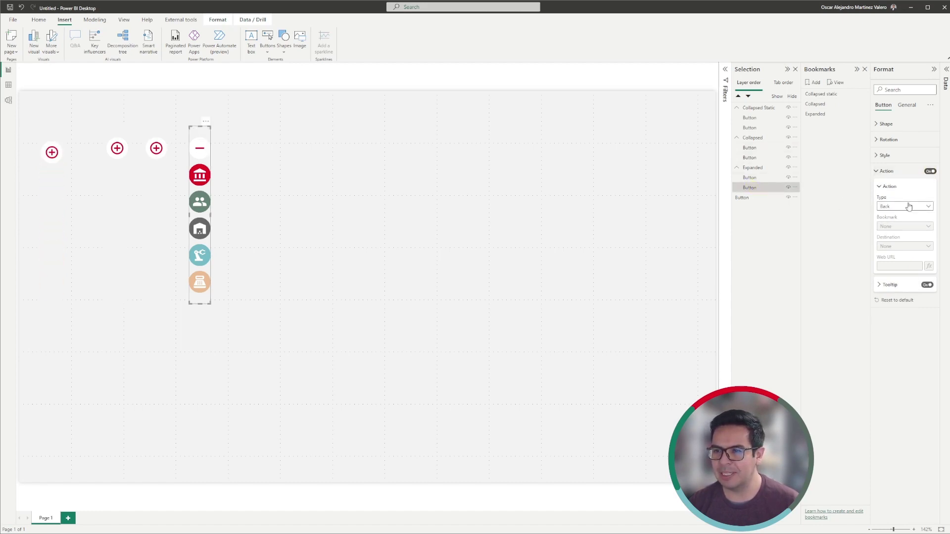
left_click(907, 207)
left_click(901, 225)
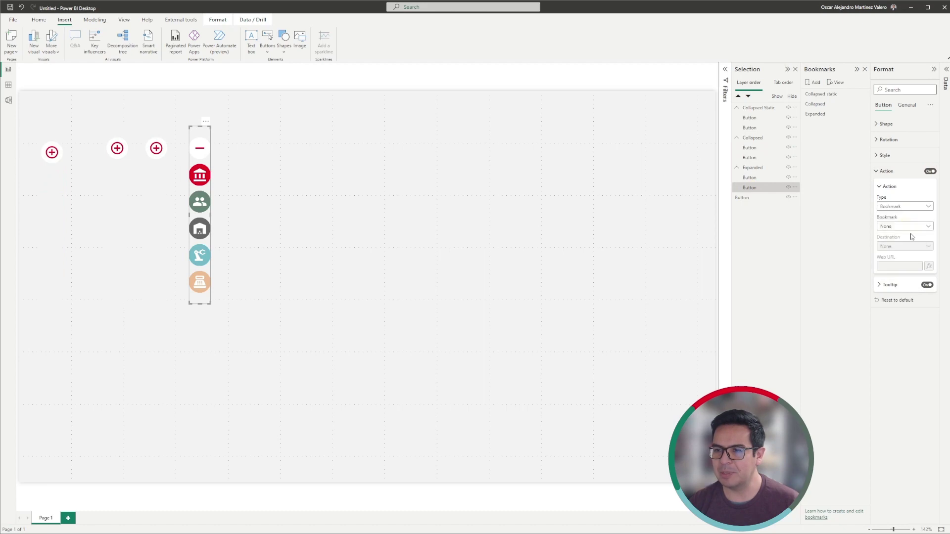
left_click(910, 227)
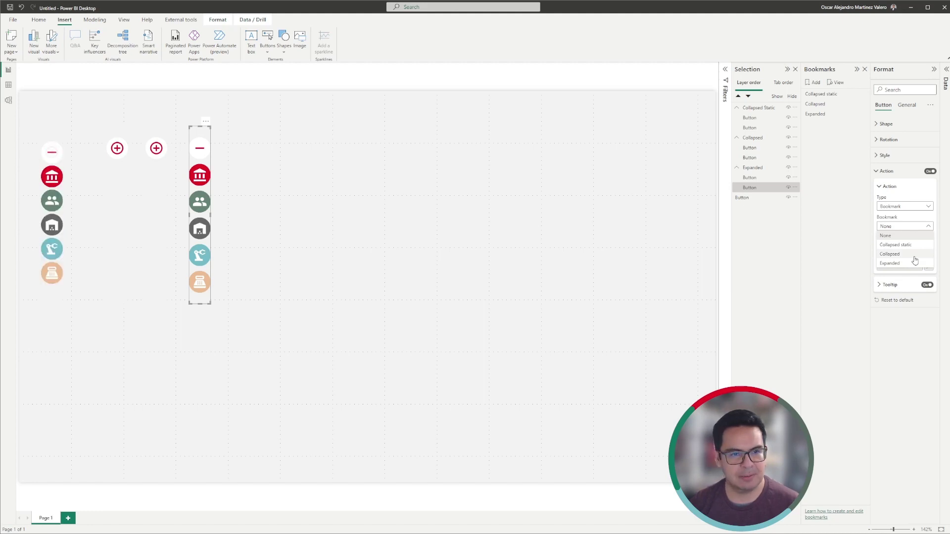
left_click(914, 255)
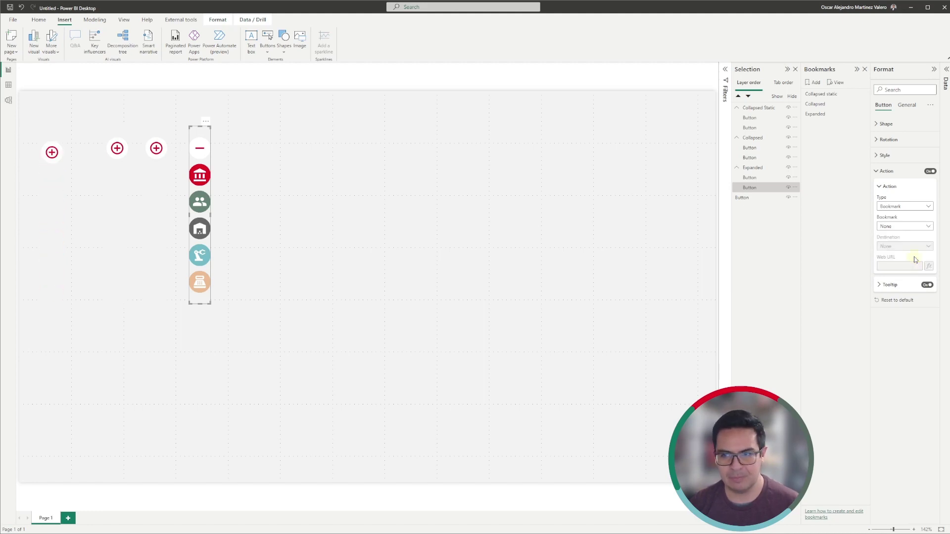
Step: Test the bookmark links of the plus and minus buttons in the three menu groups
left_click(117, 148, "ctrl")
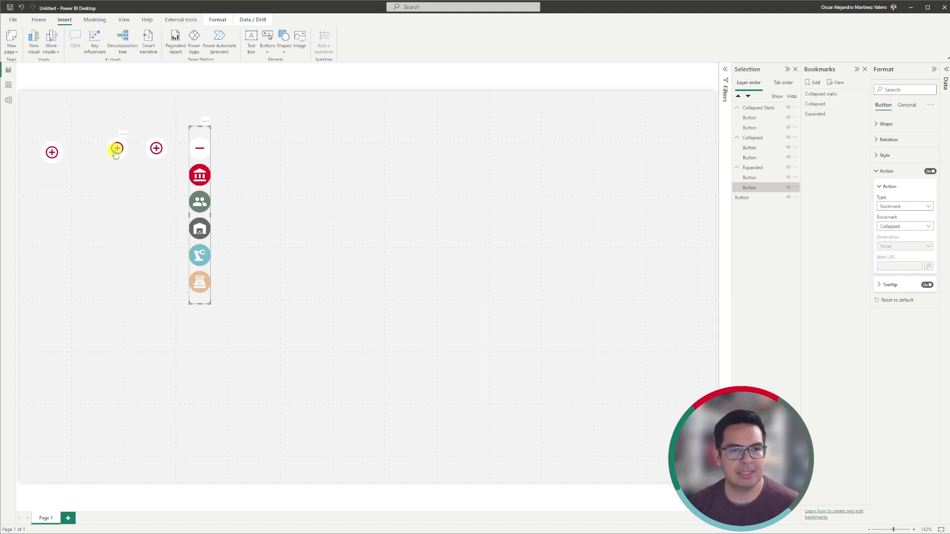
left_click(157, 150, "ctrl")
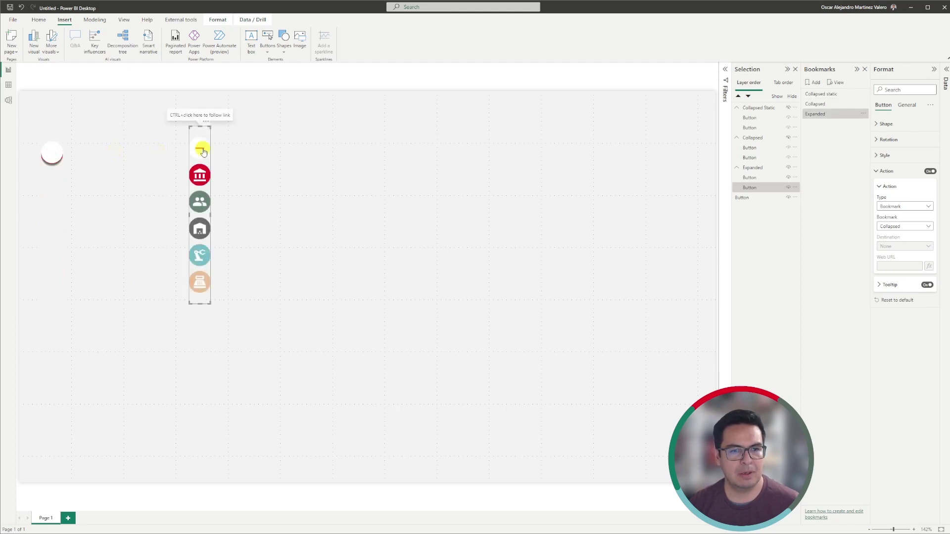
left_click(199, 148, "ctrl")
left_click(152, 147, "ctrl")
left_click(199, 147, "ctrl")
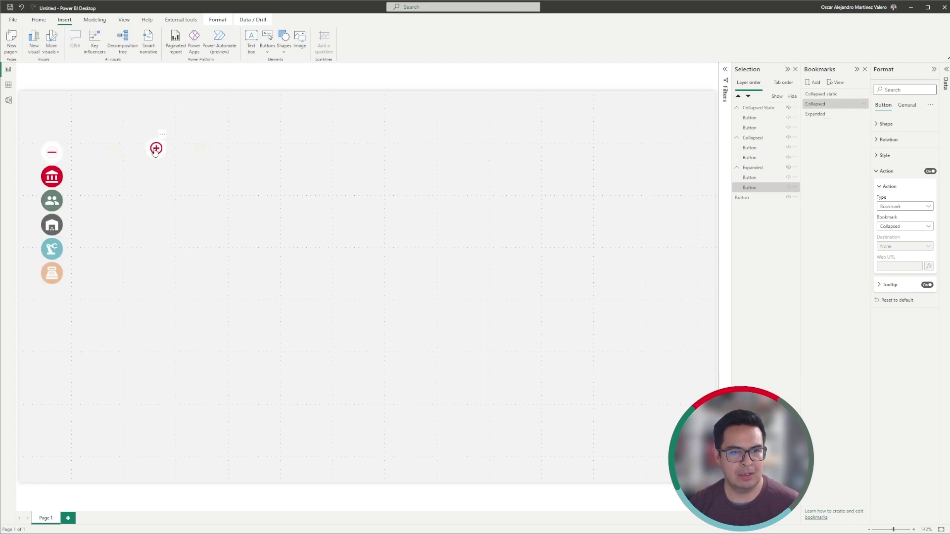
left_click(154, 148, "ctrl")
Step: Apply the Collapsed static bookmark and test the link on the Collapsed Static group's plus button
left_click(841, 94)
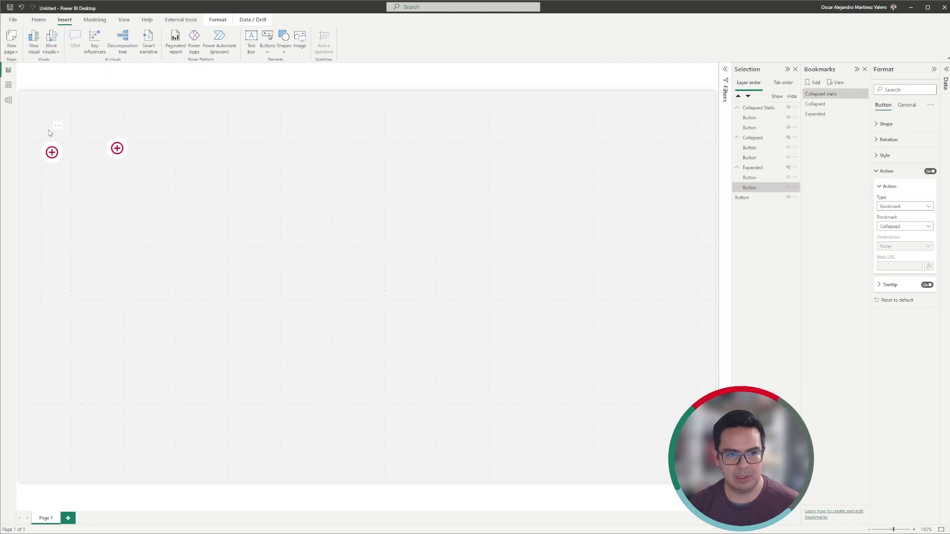
left_click(52, 152, "ctrl")
left_click(51, 152, "ctrl")
left_click(52, 152, "ctrl")
left_click(51, 152, "ctrl")
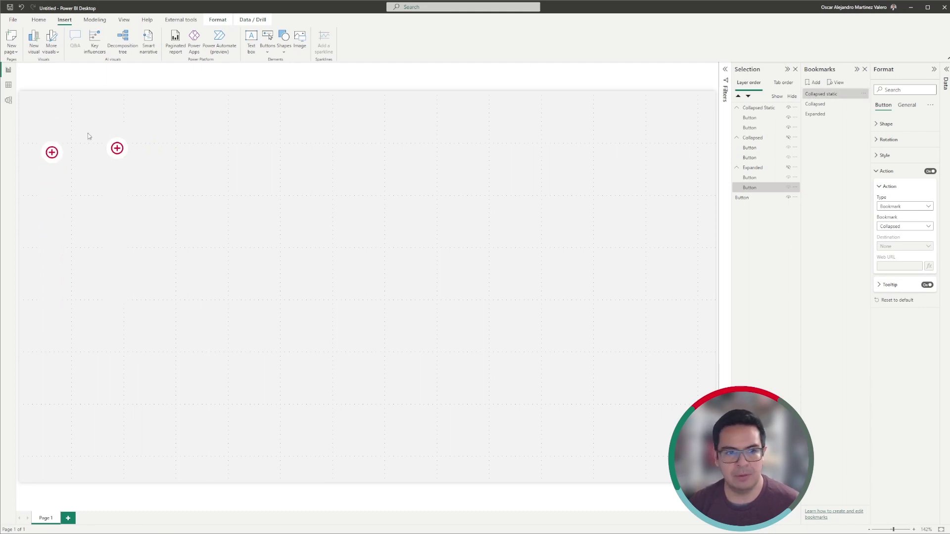
left_click(121, 154, "ctrl")
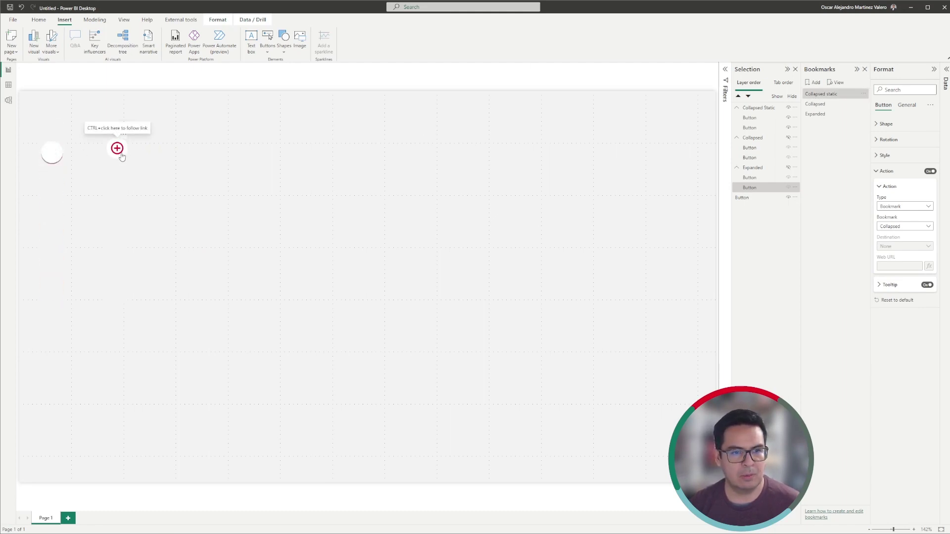
left_click(117, 149, "ctrl")
left_click(117, 149, "ctrl")
left_click(119, 150, "ctrl")
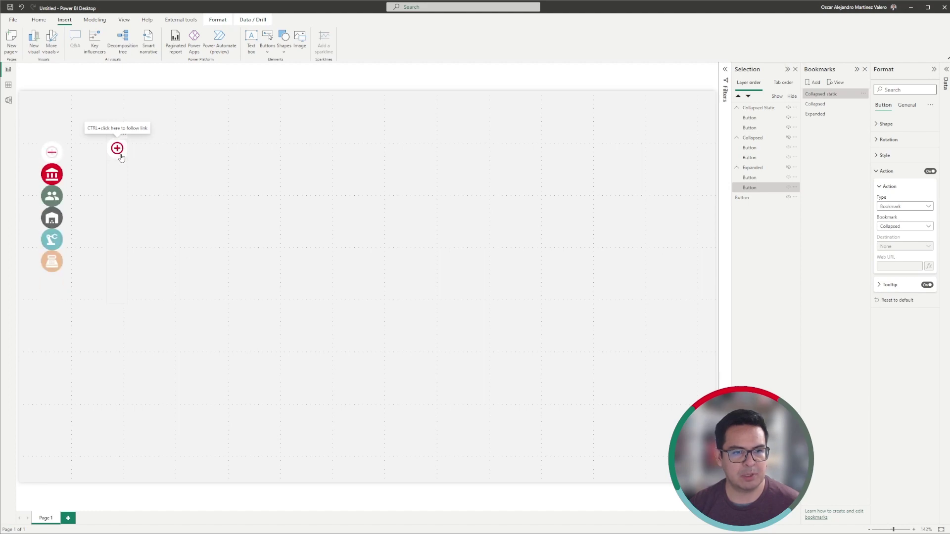
left_click(120, 151, "ctrl")
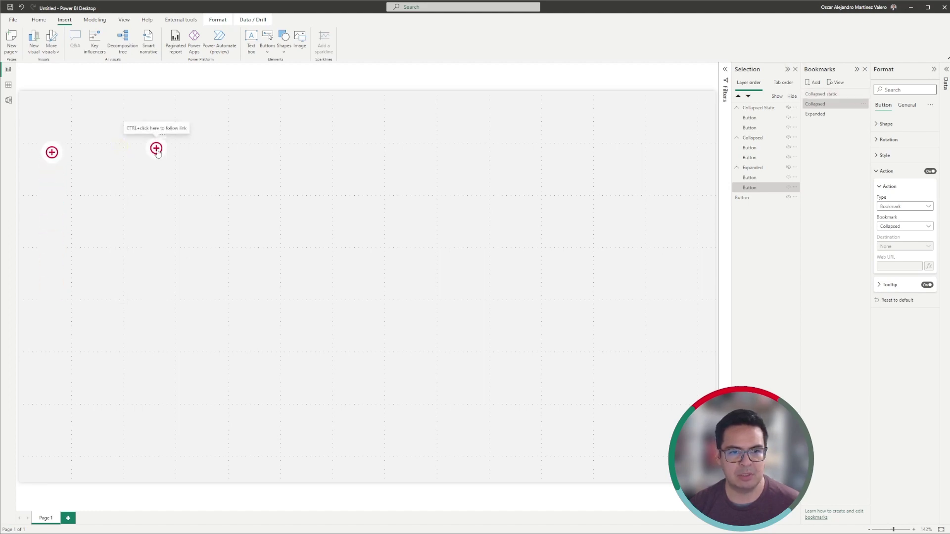
Step: Switch repeatedly between the Collapsed and Expanded groups with their plus and minus buttons to test the animation
left_click(156, 149, "ctrl")
left_click(156, 148, "ctrl")
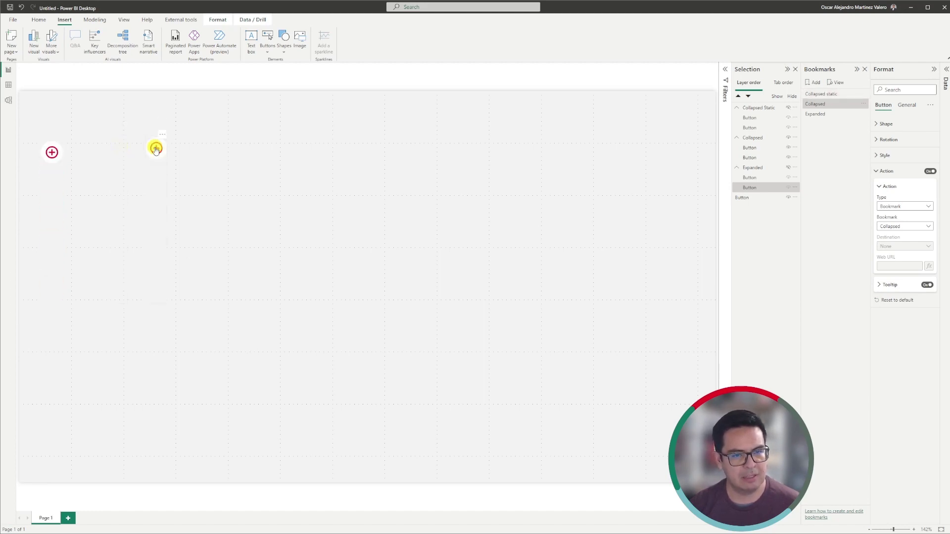
left_click(198, 147, "ctrl")
left_click(156, 150, "ctrl")
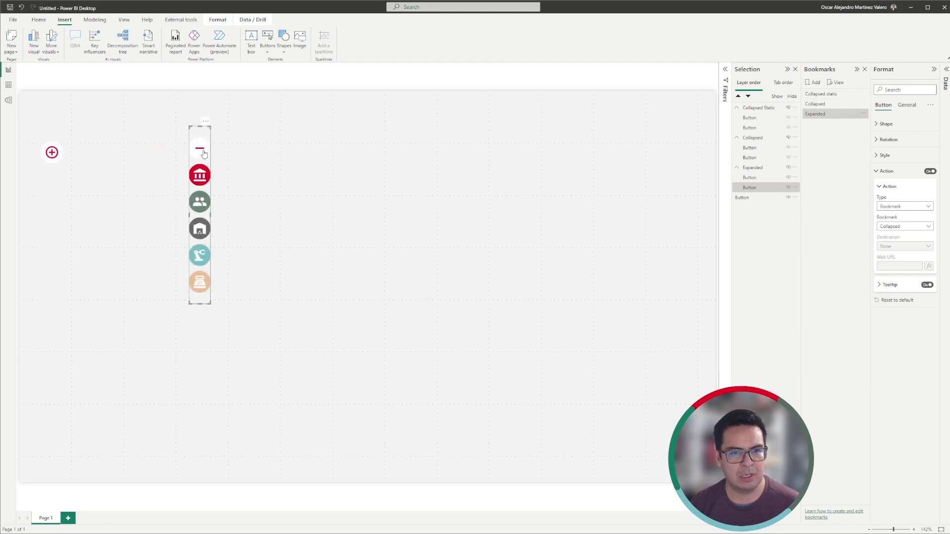
left_click(197, 148, "ctrl")
left_click(156, 149, "ctrl")
left_click(194, 148, "ctrl")
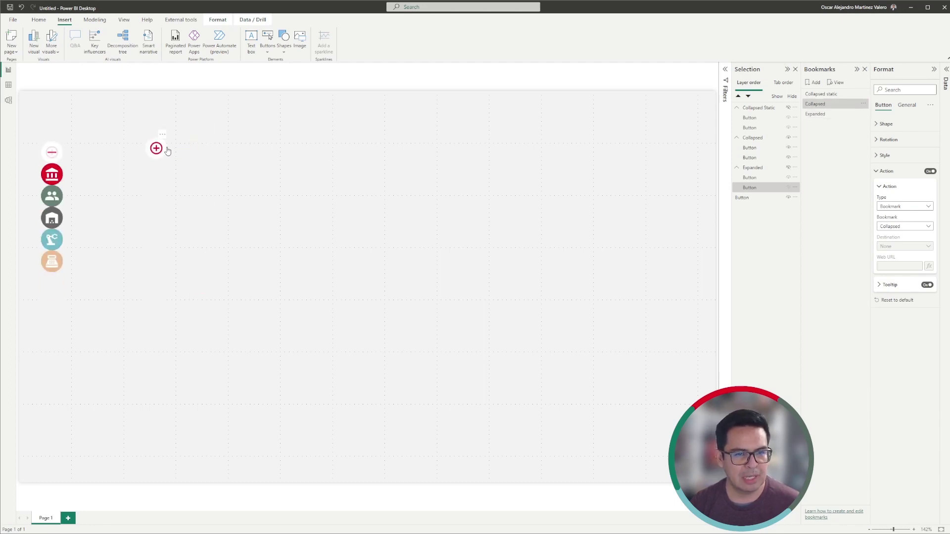
Step: Apply the Collapsed static bookmark and move the Collapsed Static group to the page's upper-right corner
left_click(839, 94)
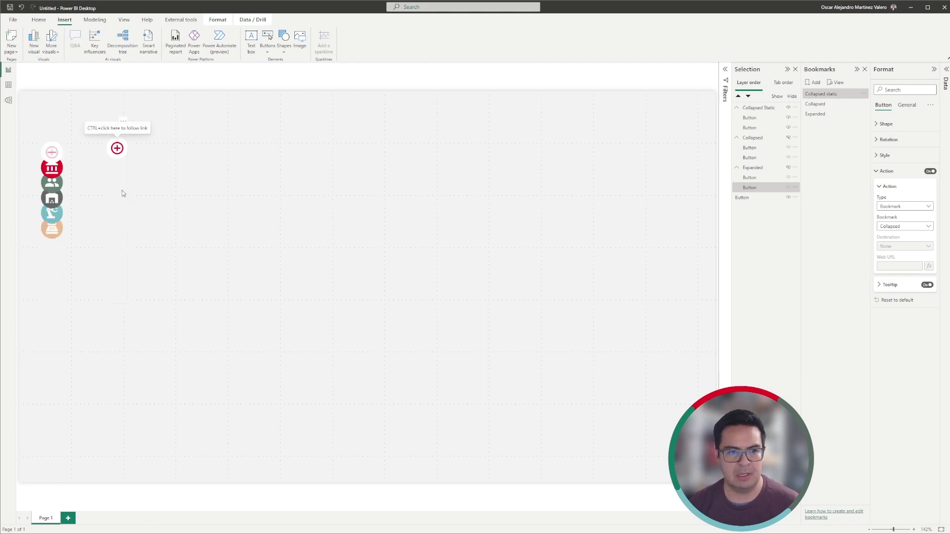
left_click(118, 176)
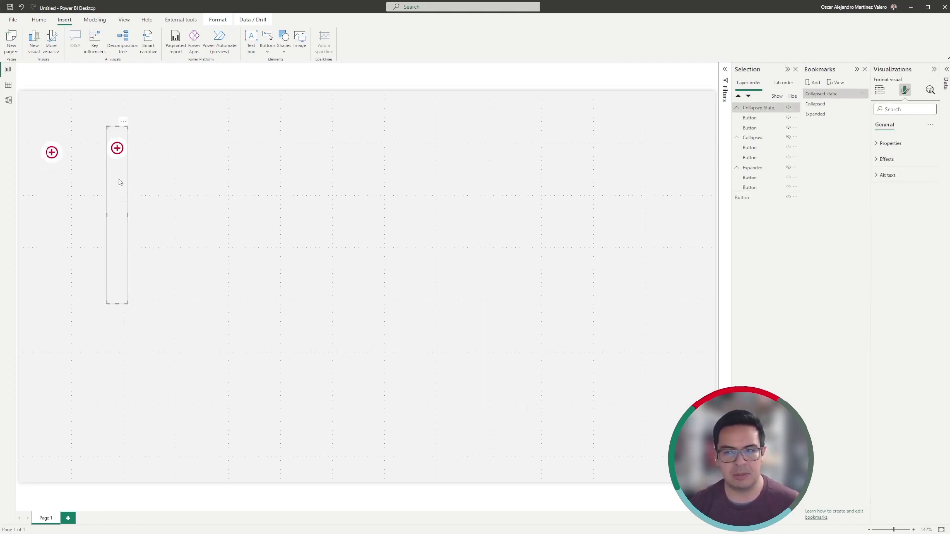
left_click_drag(117, 183, 695, 147)
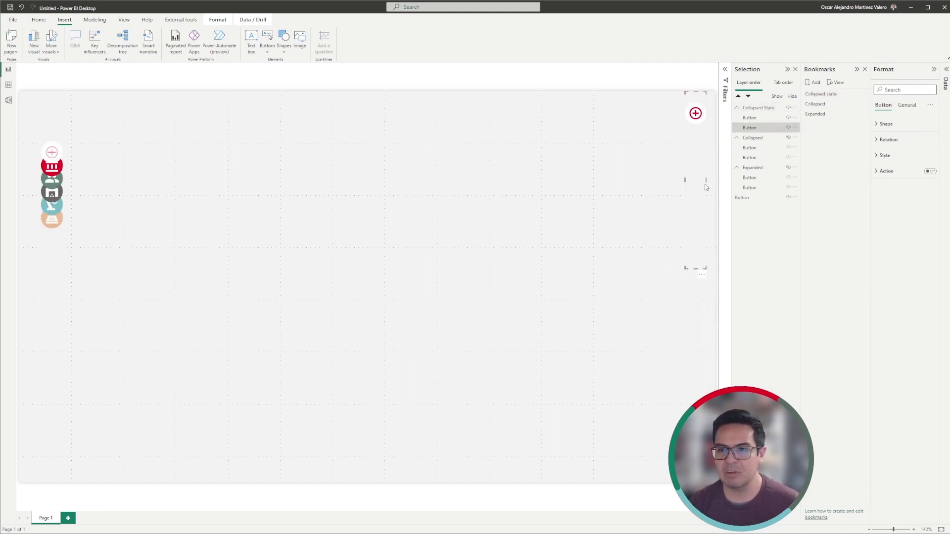
left_click(627, 297)
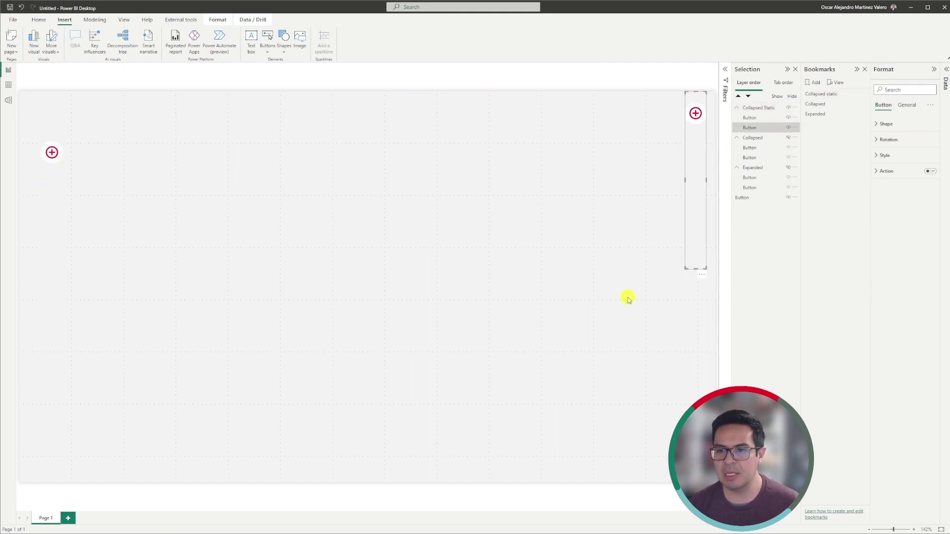
Step: Select the Collapsed Static group and examine its size and horizontal and vertical position settings
left_click(695, 158)
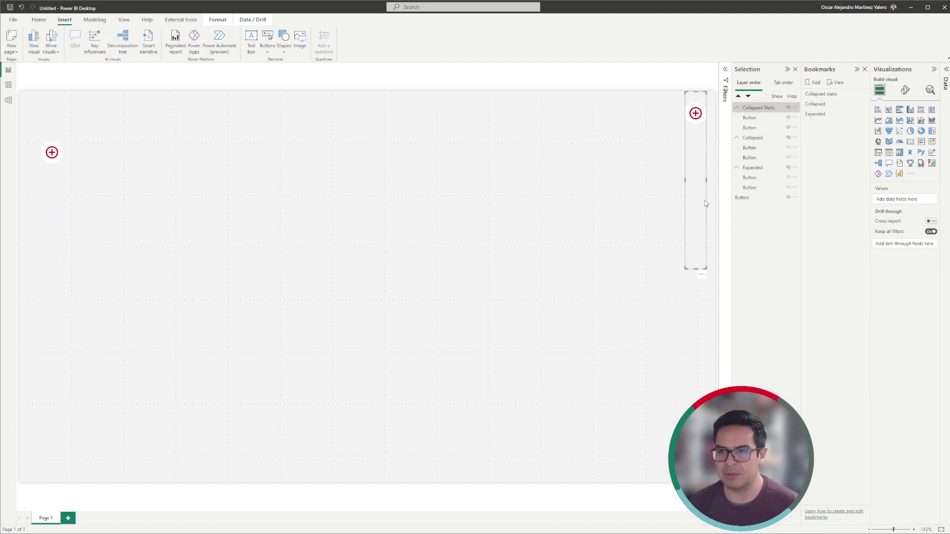
left_click(905, 90)
left_click(900, 150)
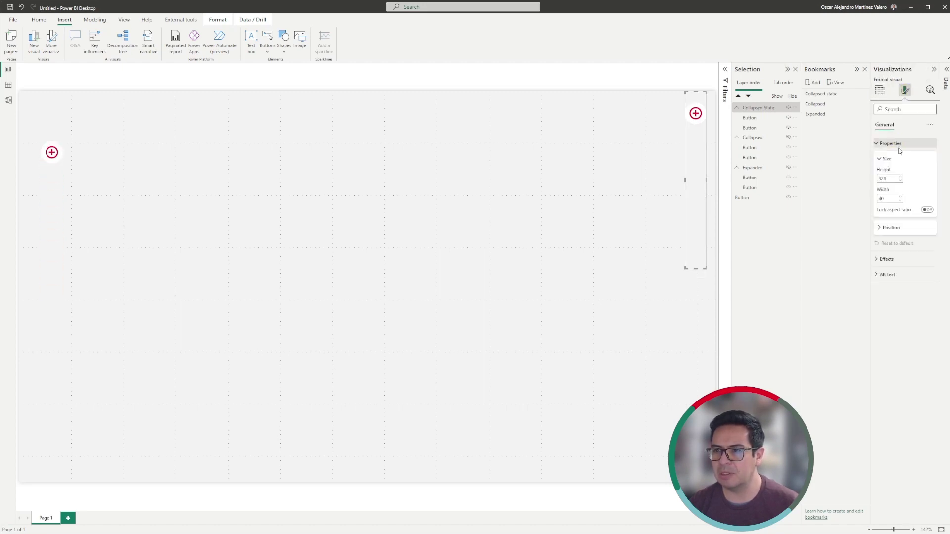
left_click(891, 229)
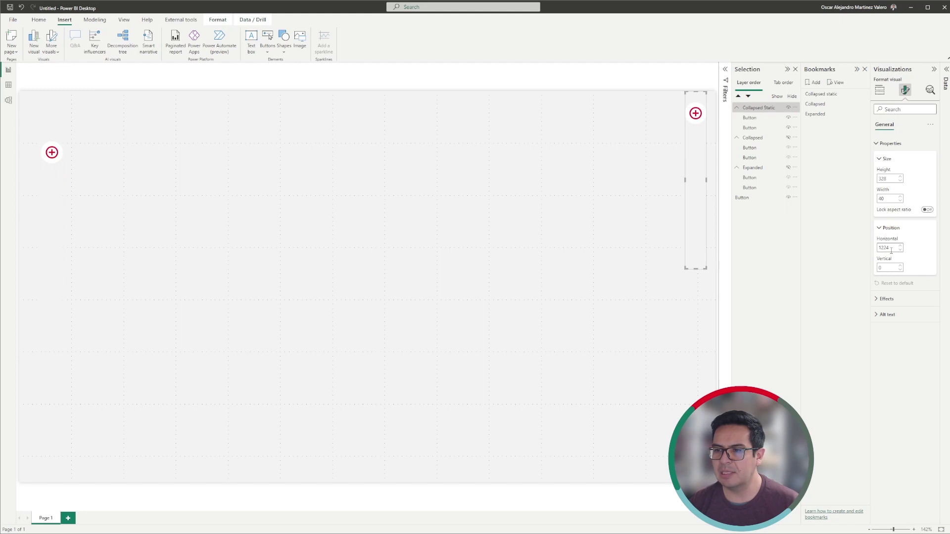
double_click(878, 268)
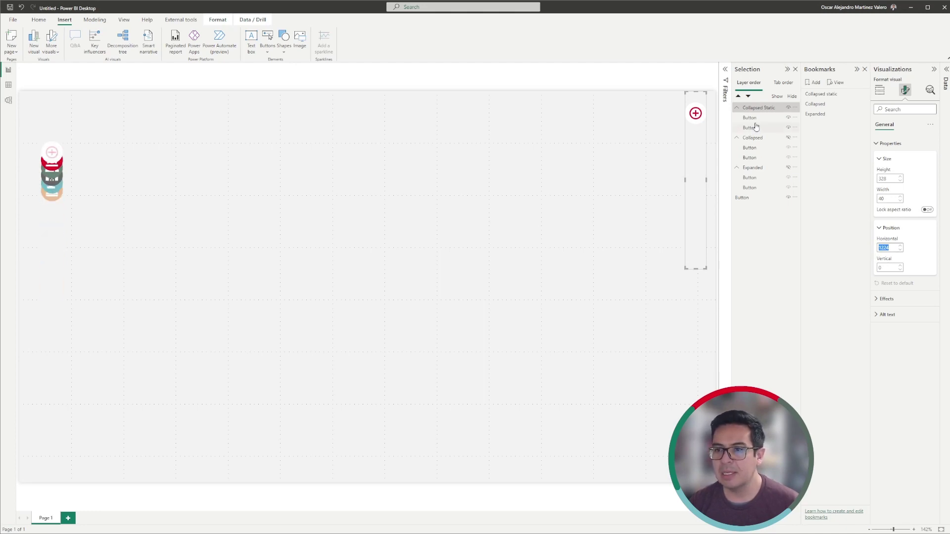
Step: Unhide the Collapsed and Expanded groups and select both of them together
left_click(788, 138)
left_click(788, 167)
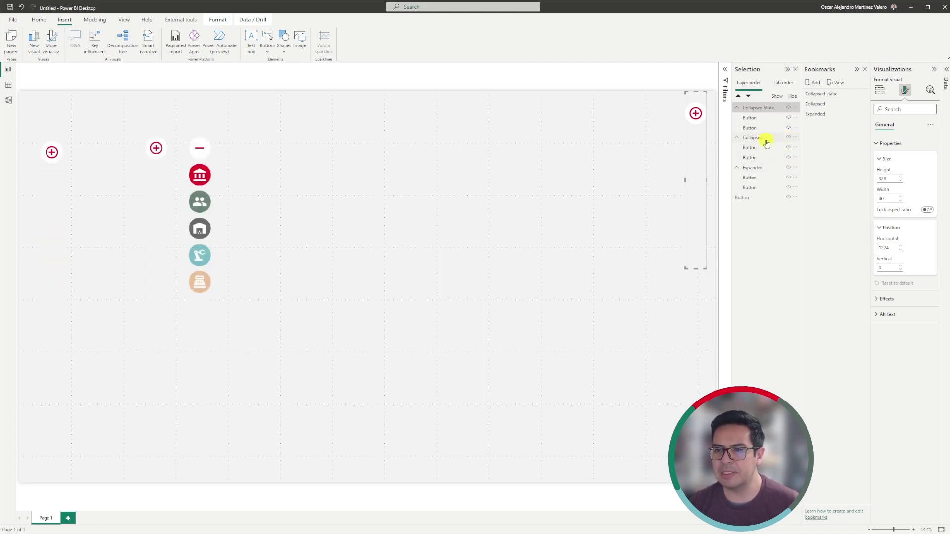
left_click(768, 139)
left_click(767, 169, "ctrl")
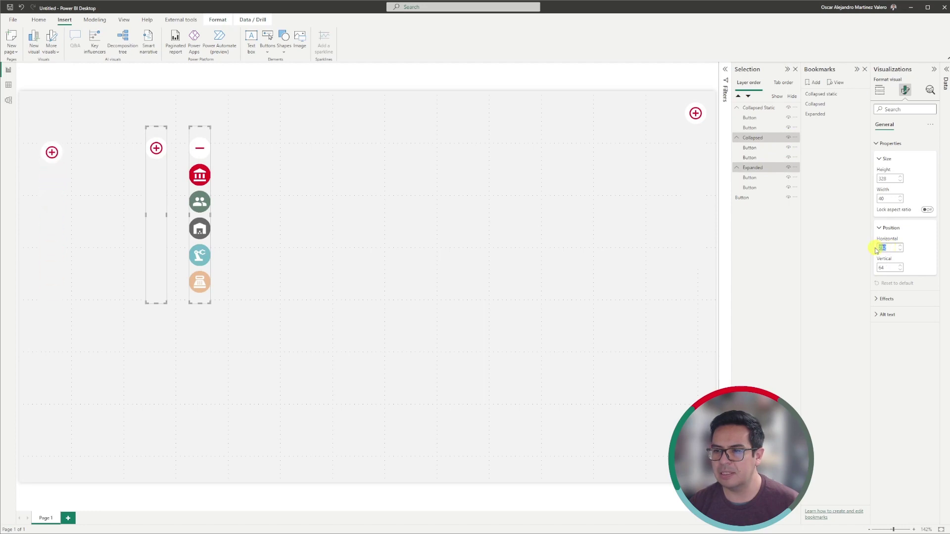
Step: Try to place the selected Collapsed and Expanded groups at horizontal position 0 and vertical position 1224
type("0")
key("Tab")
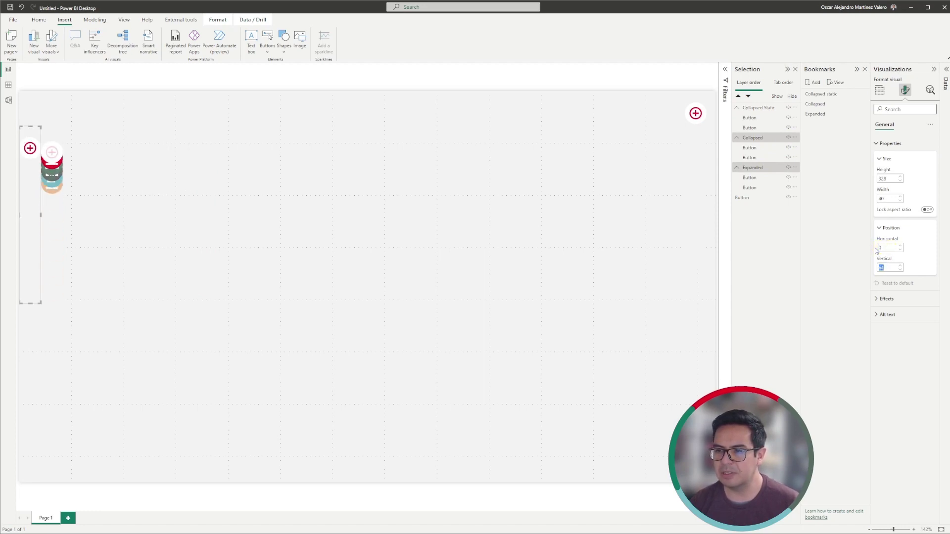
type("1224")
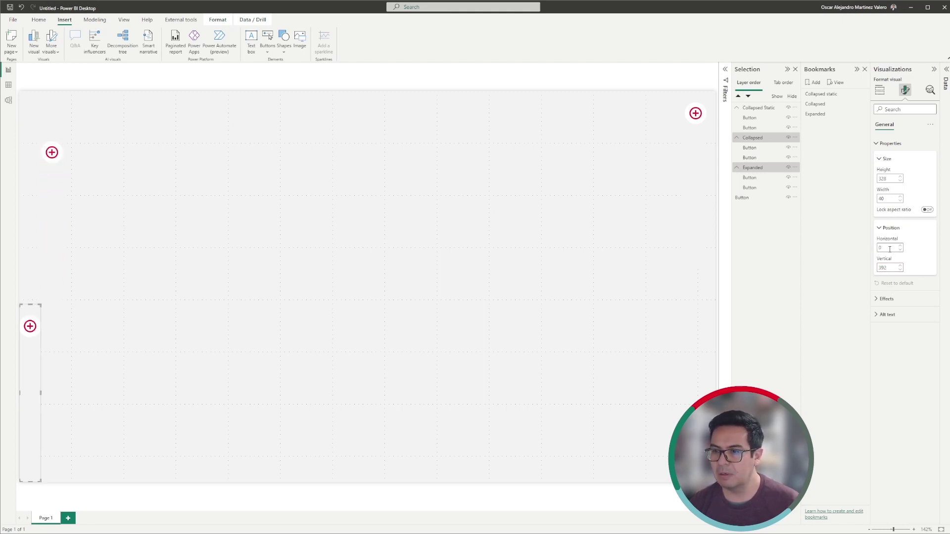
Step: Set the position of the selected Collapsed and Expanded groups to horizontal 1224 and vertical 0
left_click(889, 249)
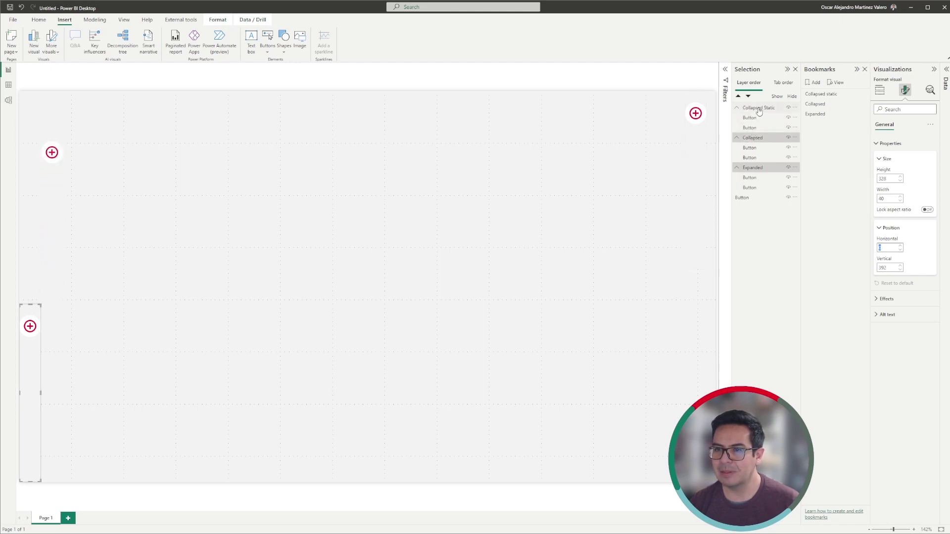
left_click(759, 169, "ctrl")
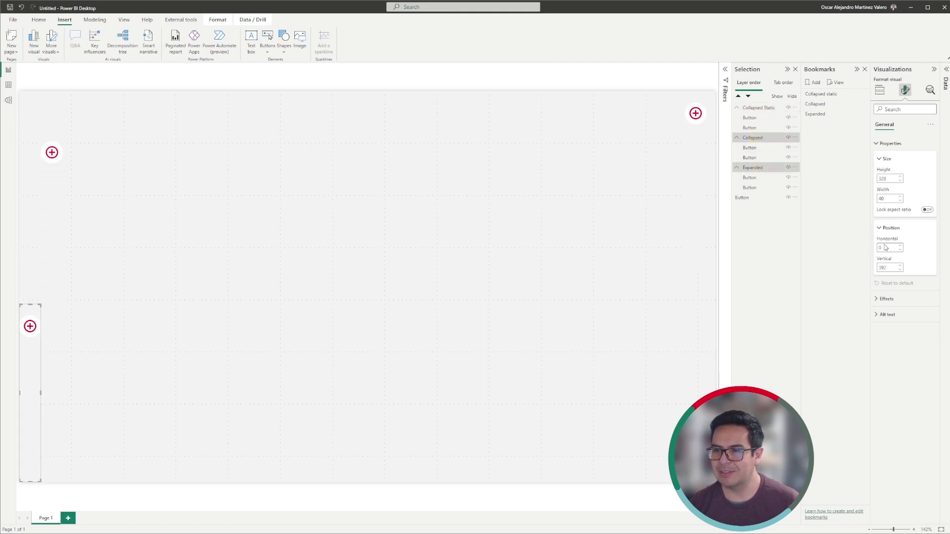
type("1224")
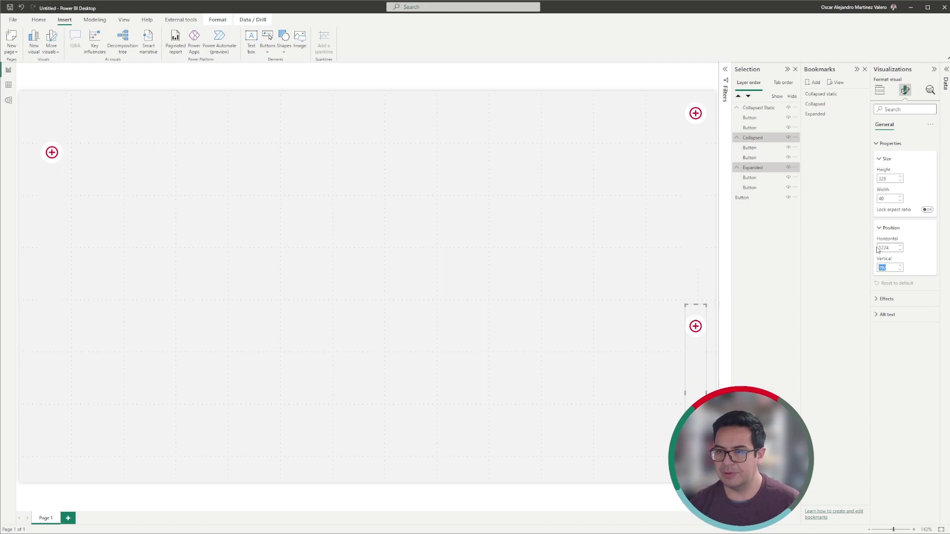
type("0")
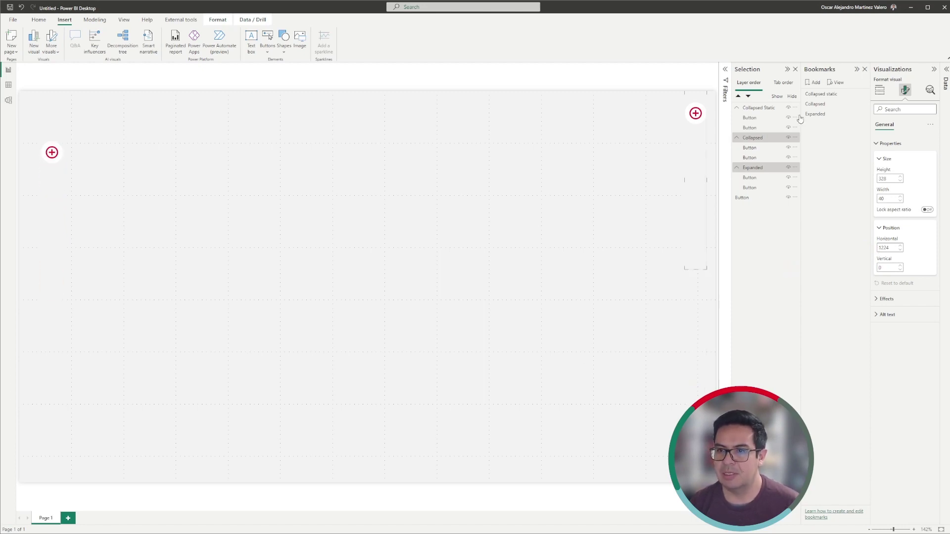
Step: Apply the Collapsed static bookmark, test expanding the repositioned menu with its plus button, and reapply Collapsed static
left_click(815, 104)
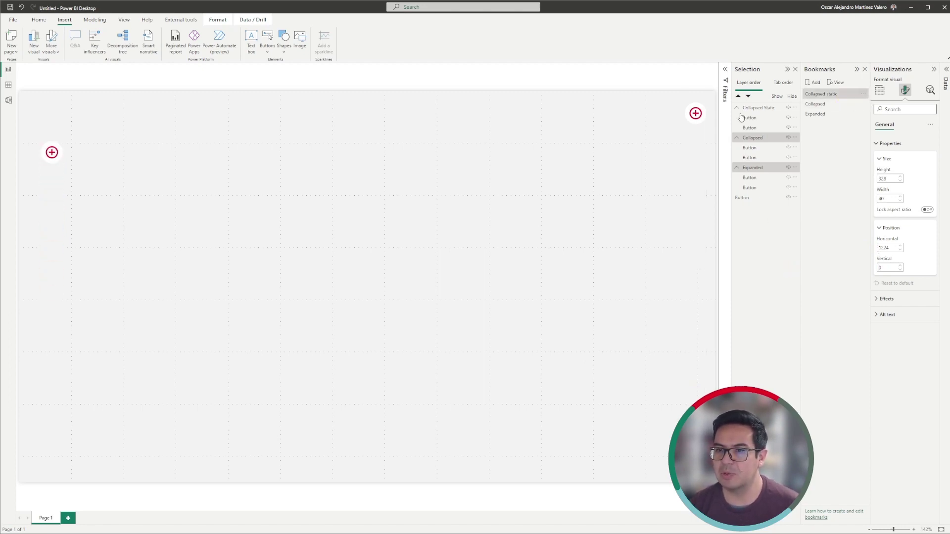
left_click(696, 113, "ctrl")
left_click(695, 113)
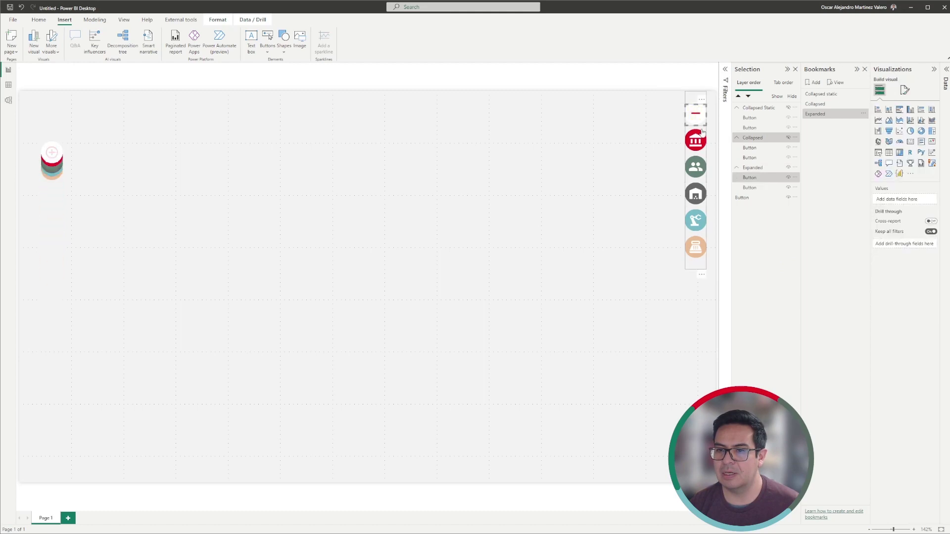
key("Escape")
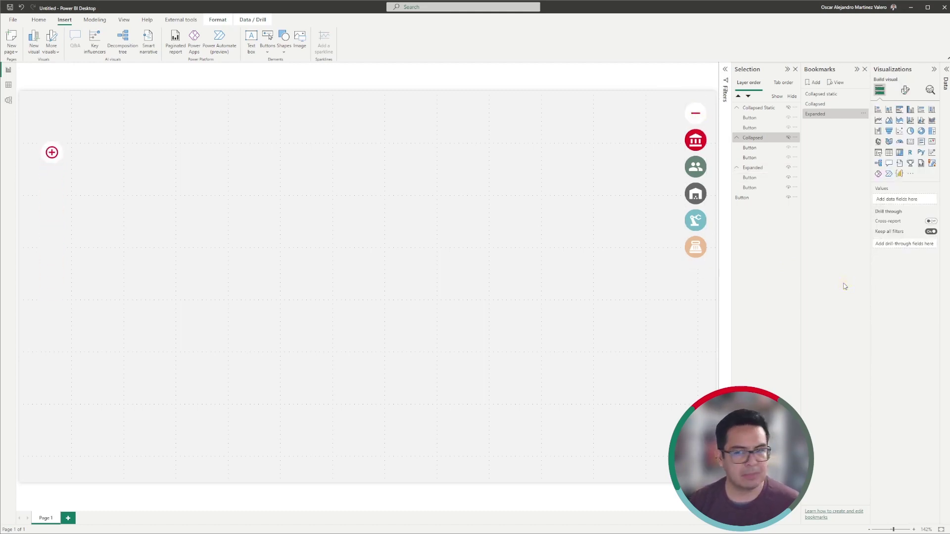
left_click(825, 95)
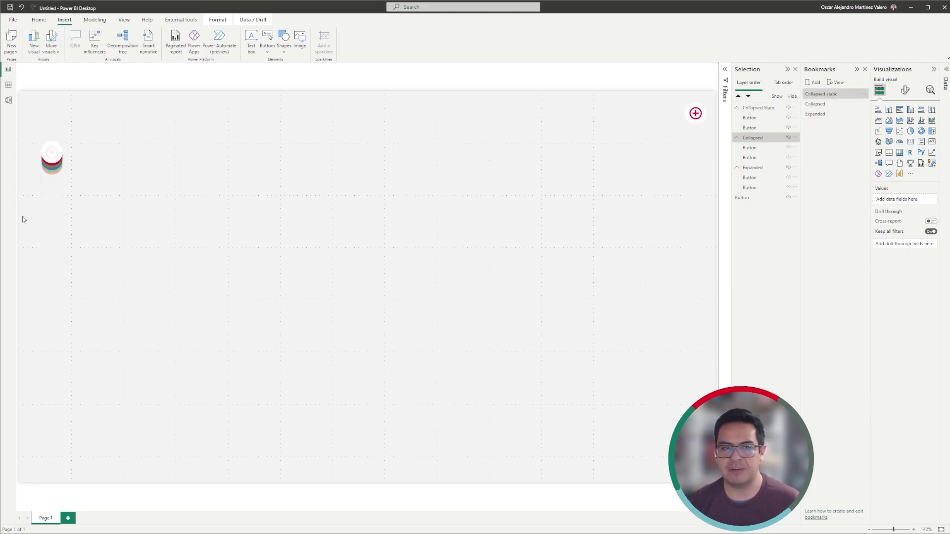
Step: Move the ungrouped animated button up toward the page's upper-left corner and reapply the Collapsed static bookmark
left_click(51, 155)
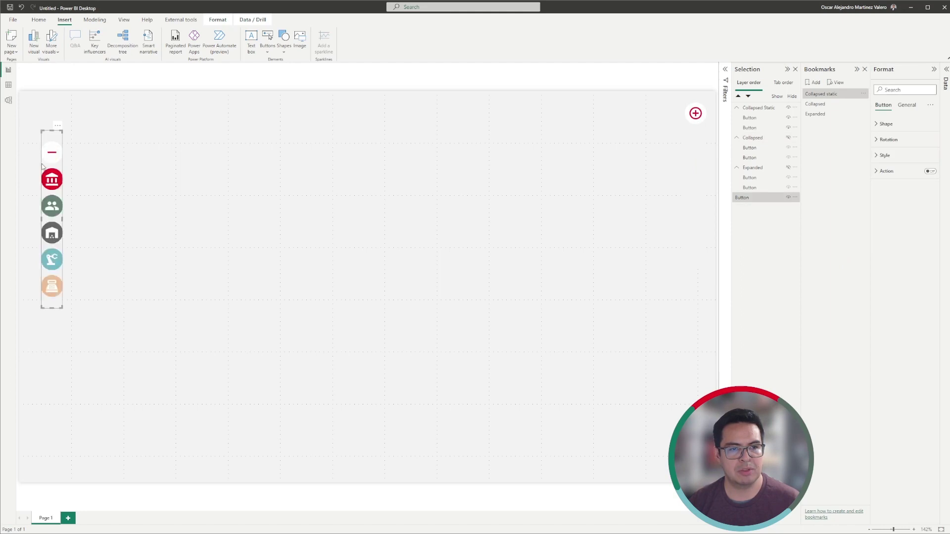
left_click_drag(52, 154, 71, 135)
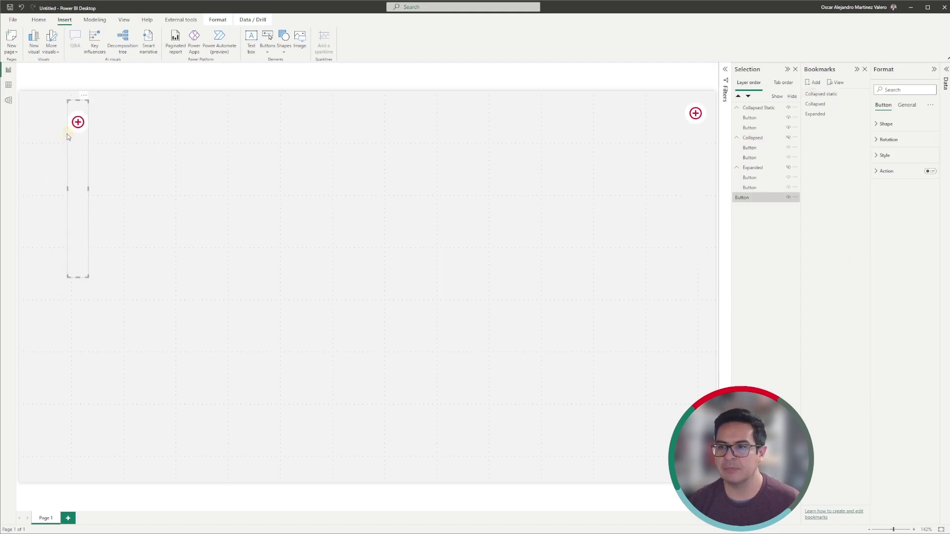
left_click(836, 95)
left_click(828, 98)
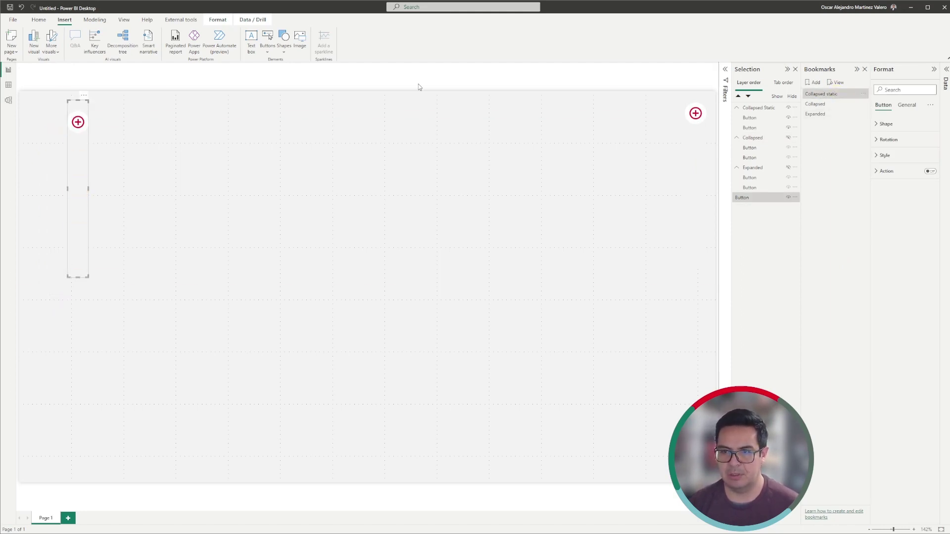
Step: Save the report in the Temp erase folder as a Power BI file named GIF
left_click(13, 20)
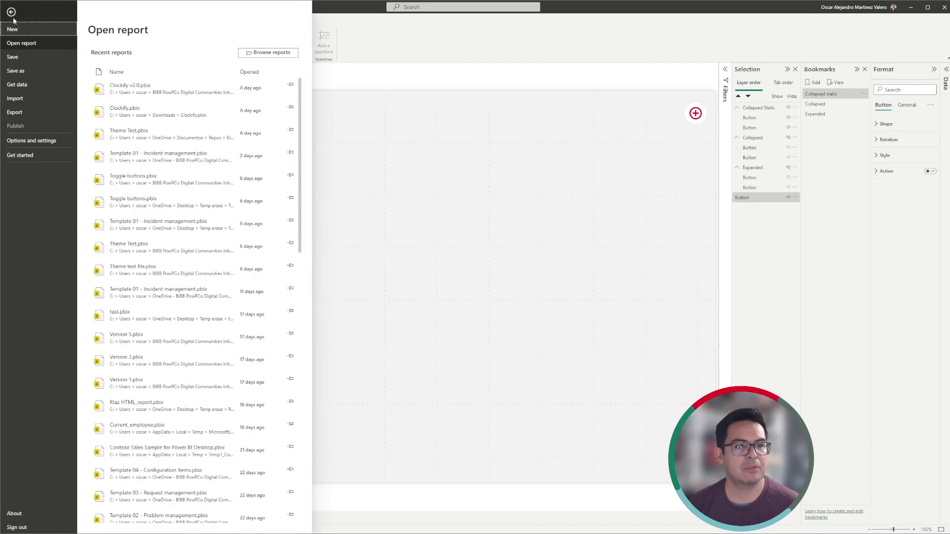
left_click(28, 70)
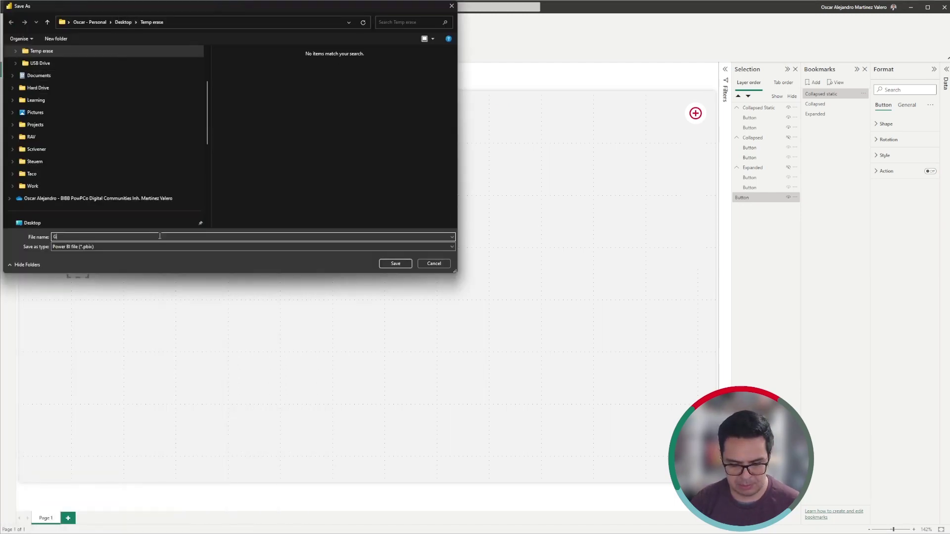
type("GIF")
key("Return")
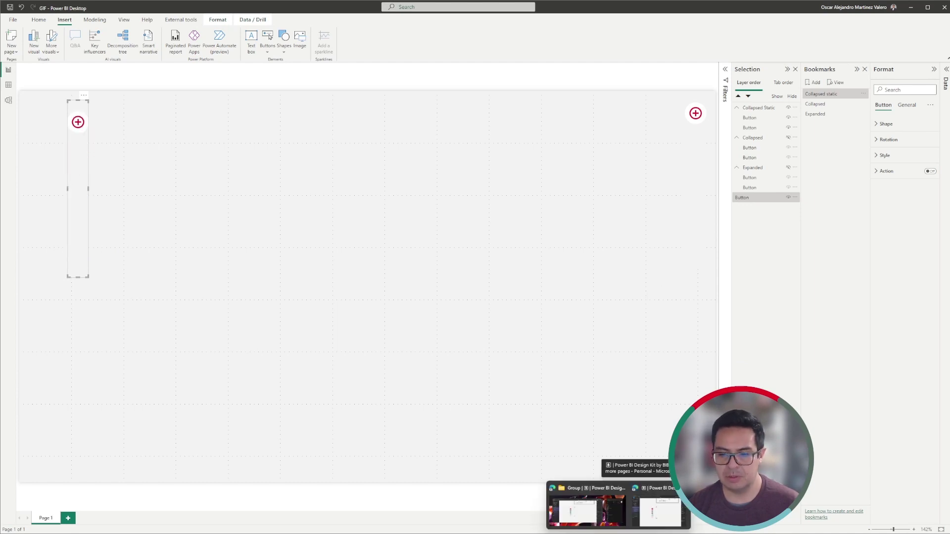
Step: Switch to Microsoft Edge, open the Power BI service home in a Work profile window, and return to Power BI Desktop
left_click(636, 507)
left_click(906, 23)
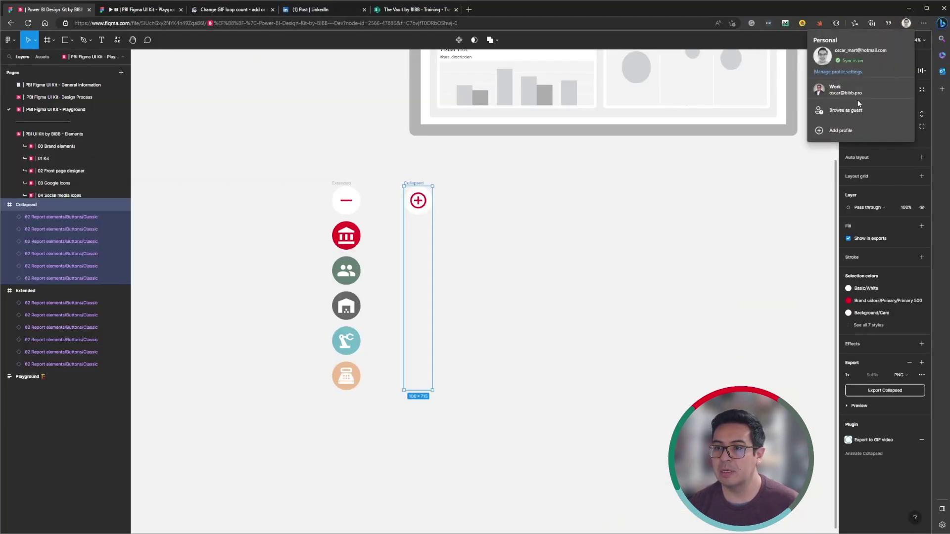
left_click(894, 91)
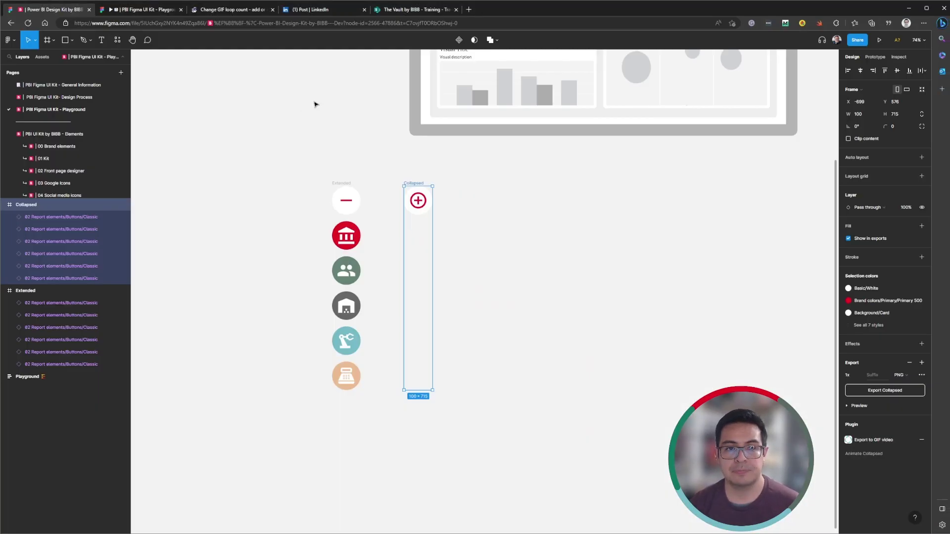
key("alt+Tab")
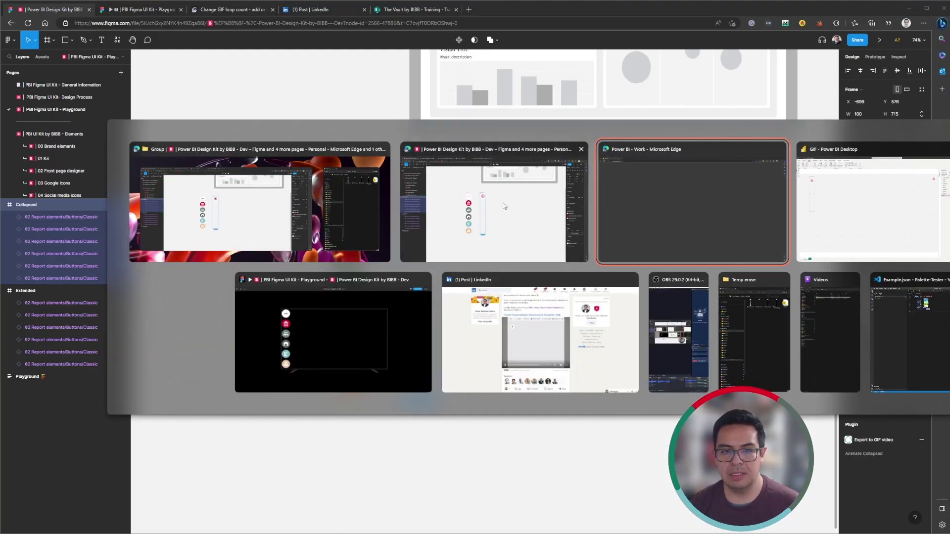
left_click(628, 215)
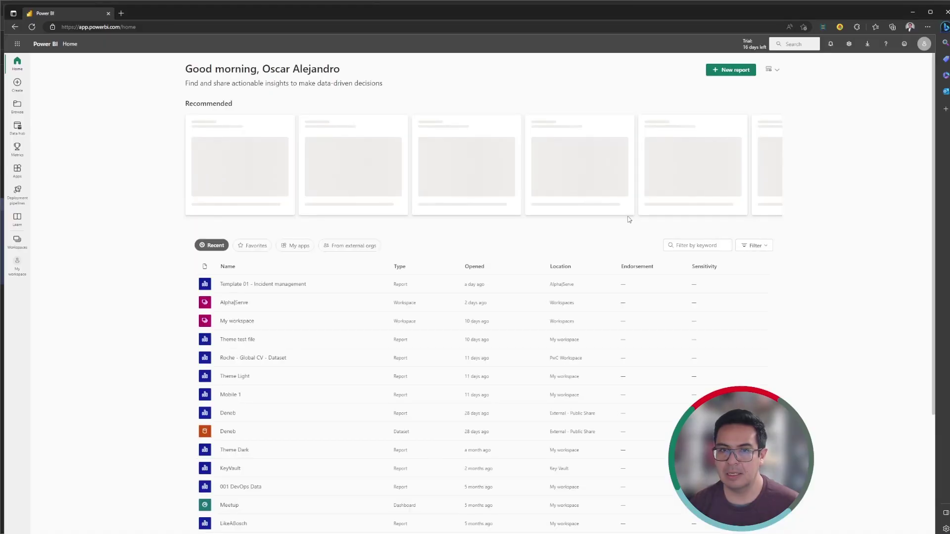
key("alt+Tab")
key("alt+Tab")
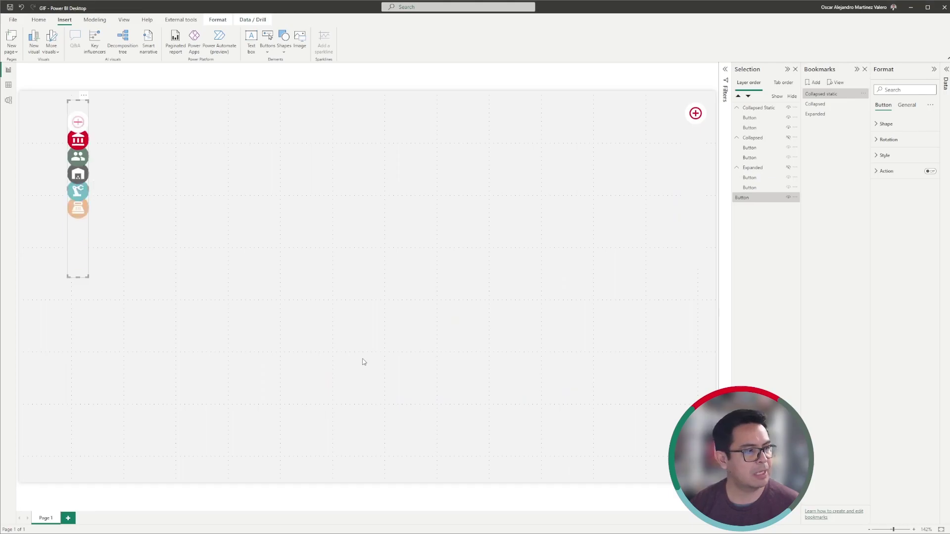
key("alt+Tab")
key("alt+Tab")
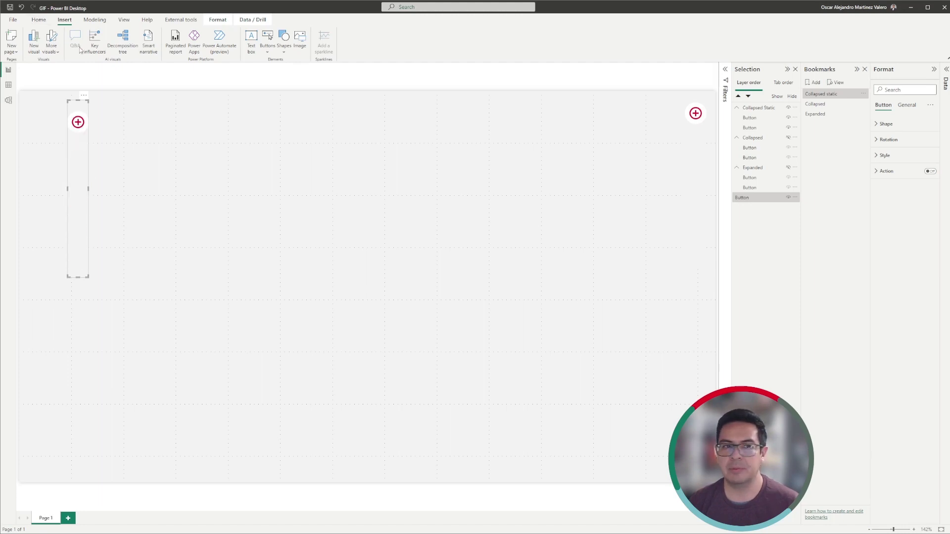
Step: Check whether the saved report can be published, and deselect the ungrouped animated button
left_click(12, 19)
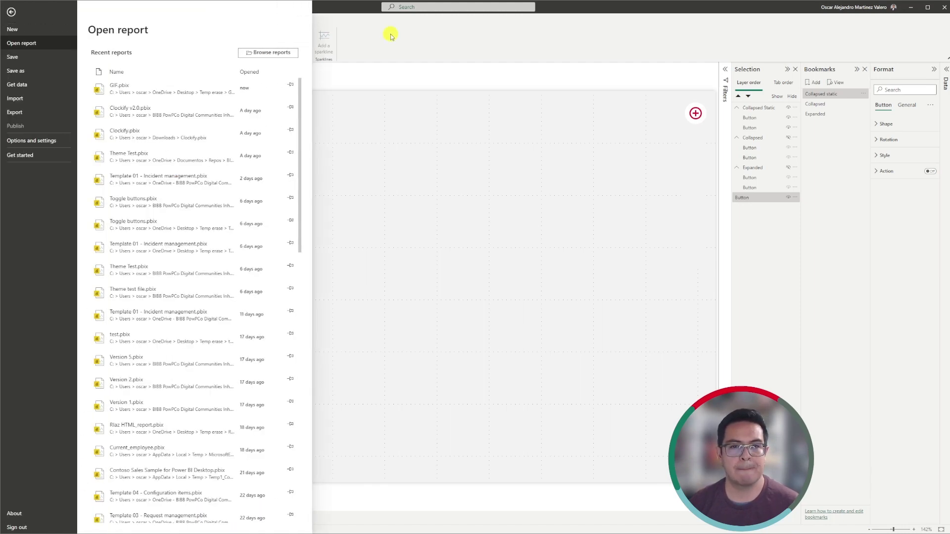
key("Escape")
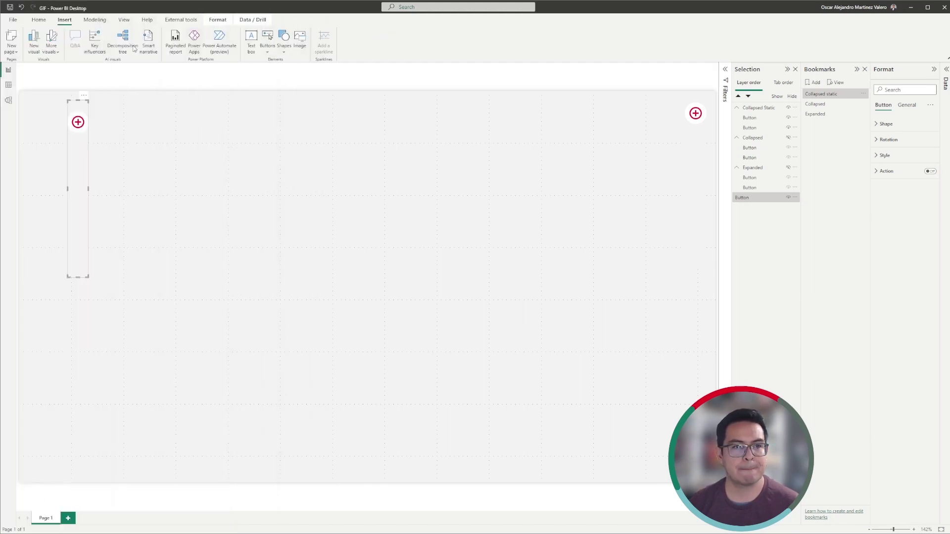
left_click(38, 20)
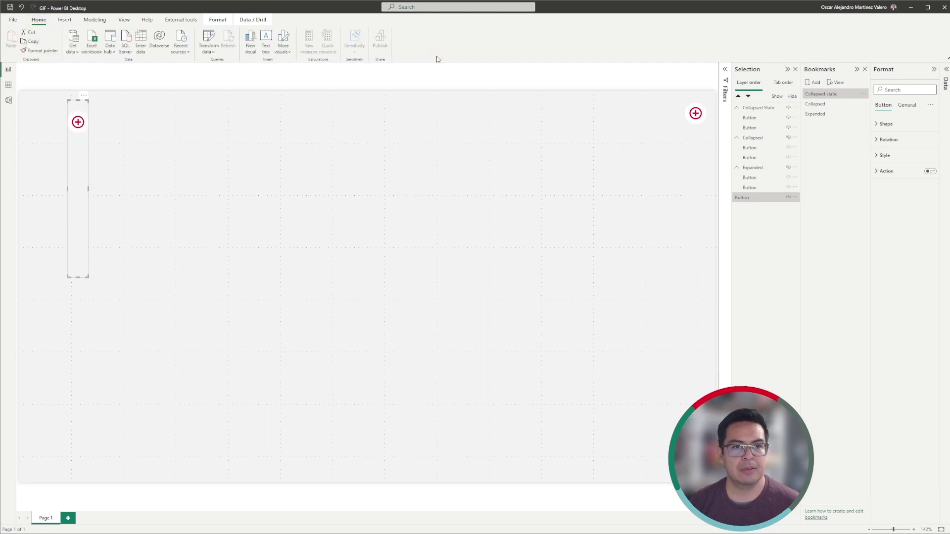
left_click(285, 224)
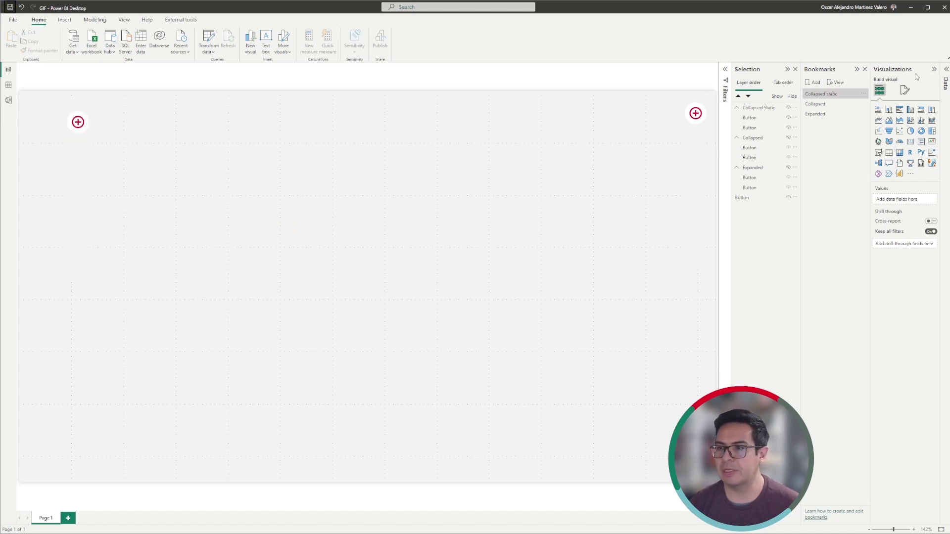
Step: Create a blank table named Table and load it into the report
left_click(945, 70)
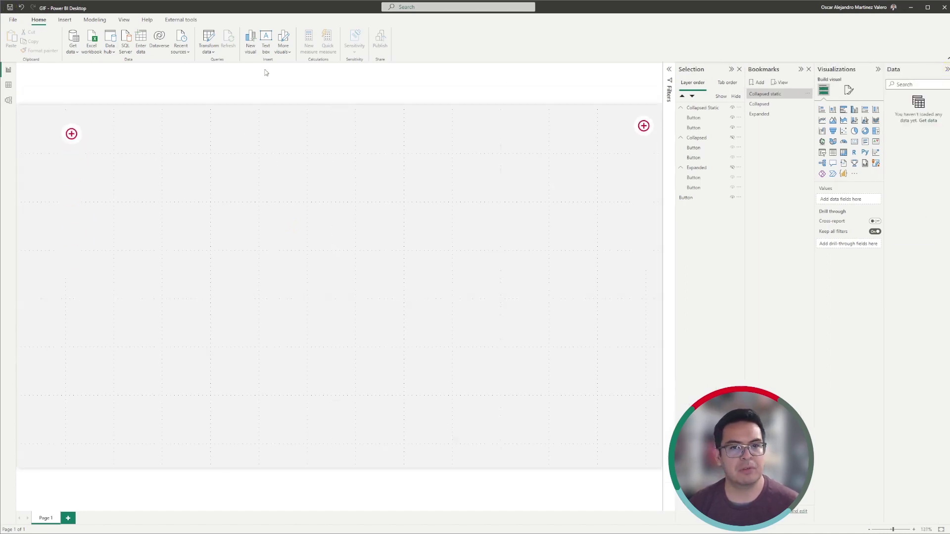
left_click(209, 37)
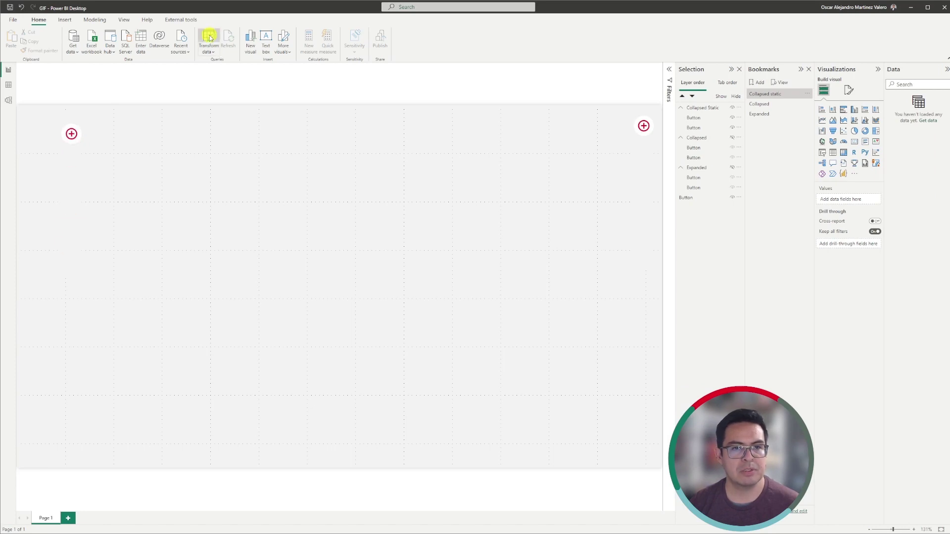
left_click(140, 39)
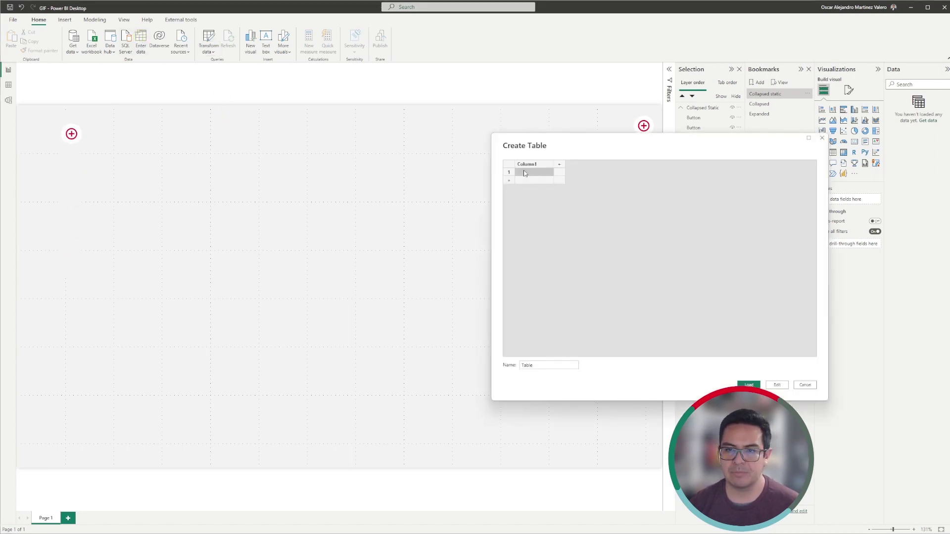
left_click(749, 385)
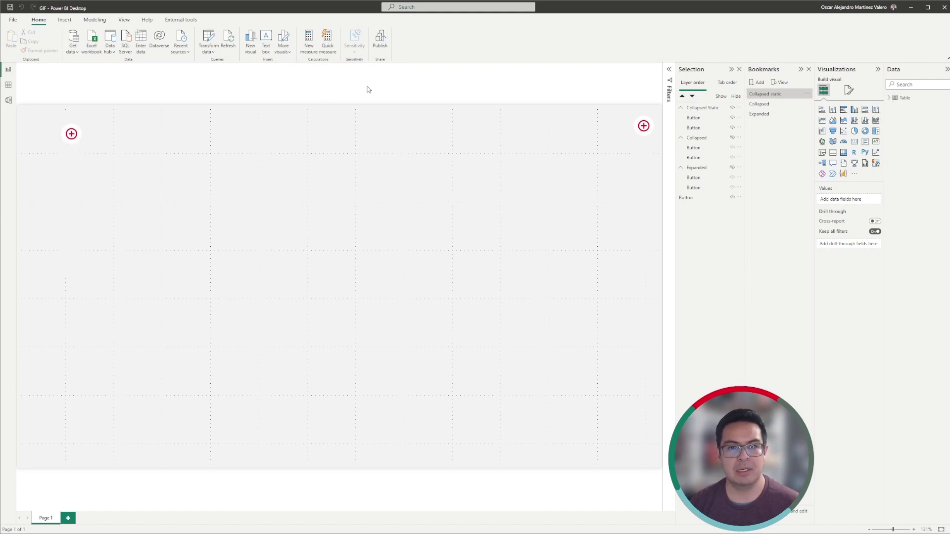
Step: Save the report changes and publish the report to My workspace
left_click(387, 38)
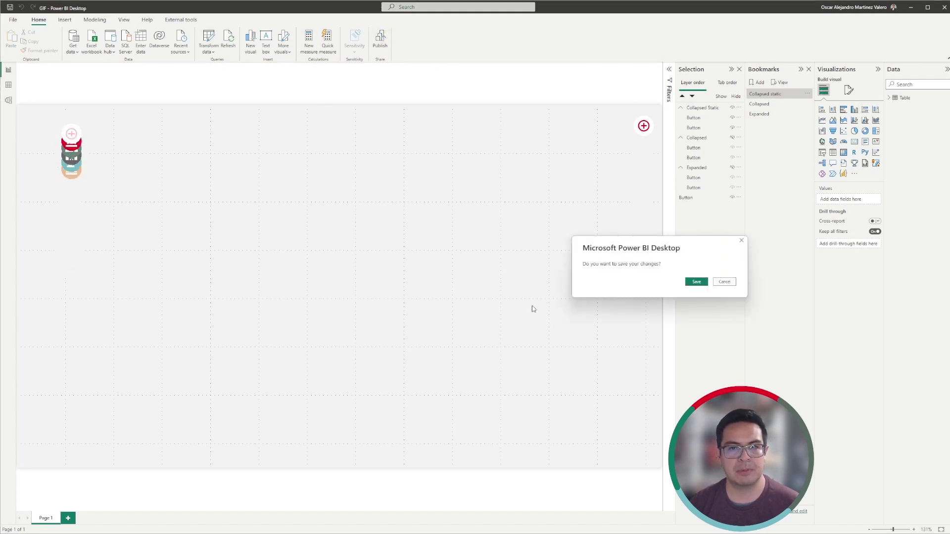
left_click(700, 282)
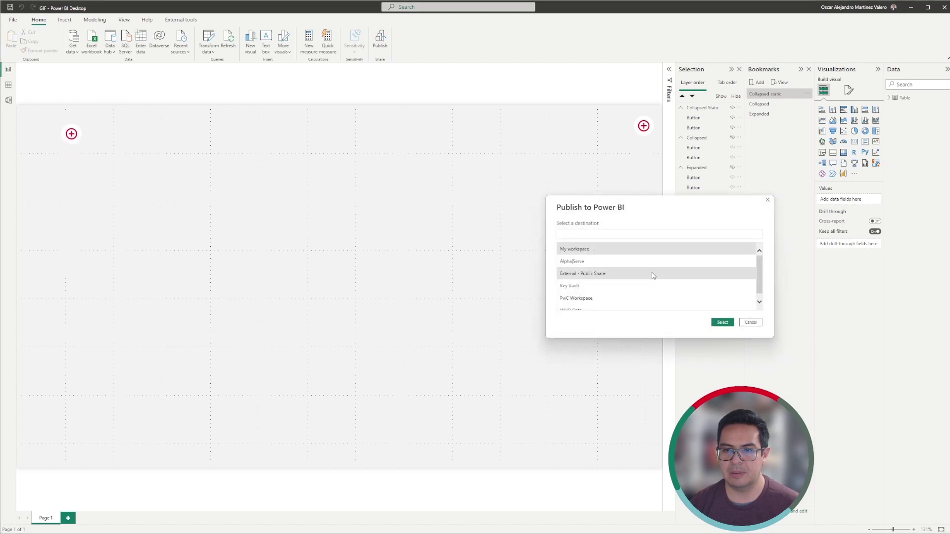
left_click(722, 323)
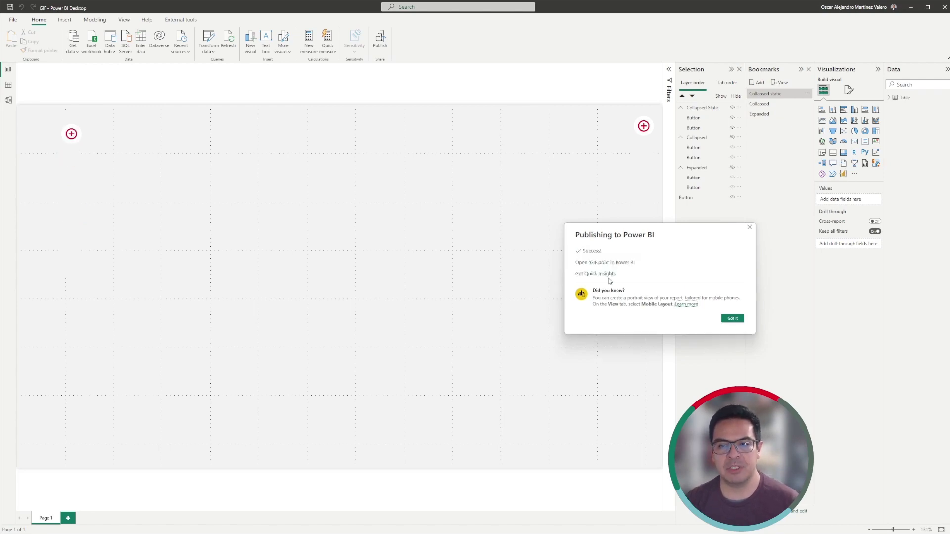
Step: Open the published GIF report in the Power BI service, test its upper-right menu button, and return to Power BI Desktop
left_click(613, 265)
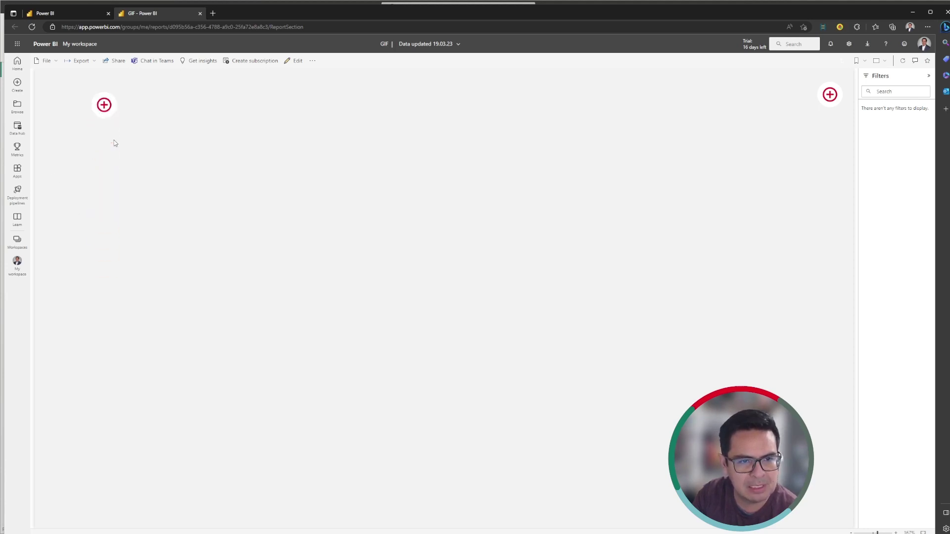
left_click(832, 102)
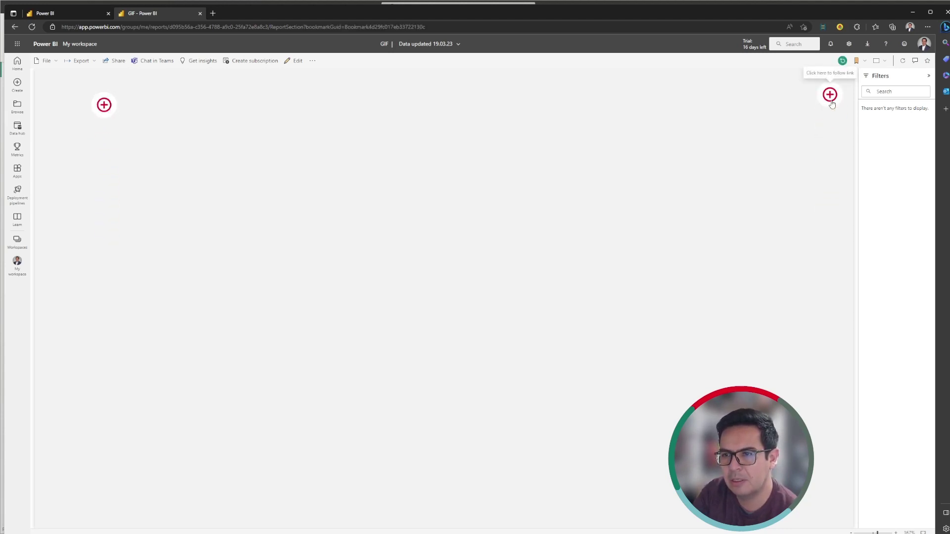
left_click(831, 102)
left_click(832, 102)
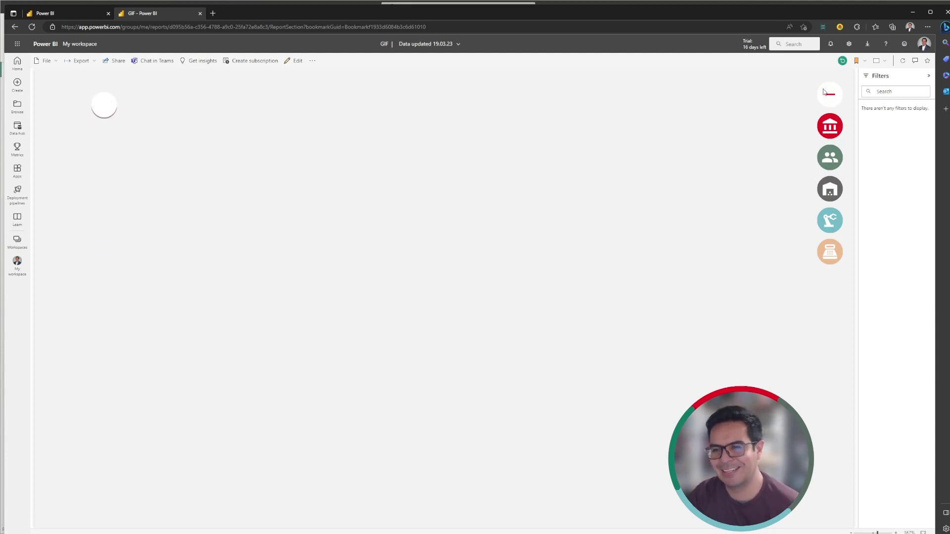
key("alt+Tab")
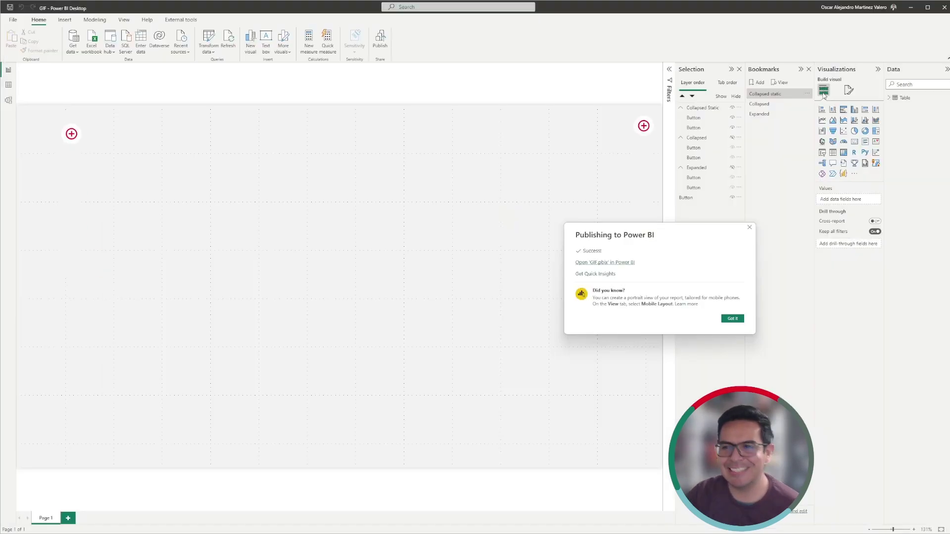
left_click(750, 228)
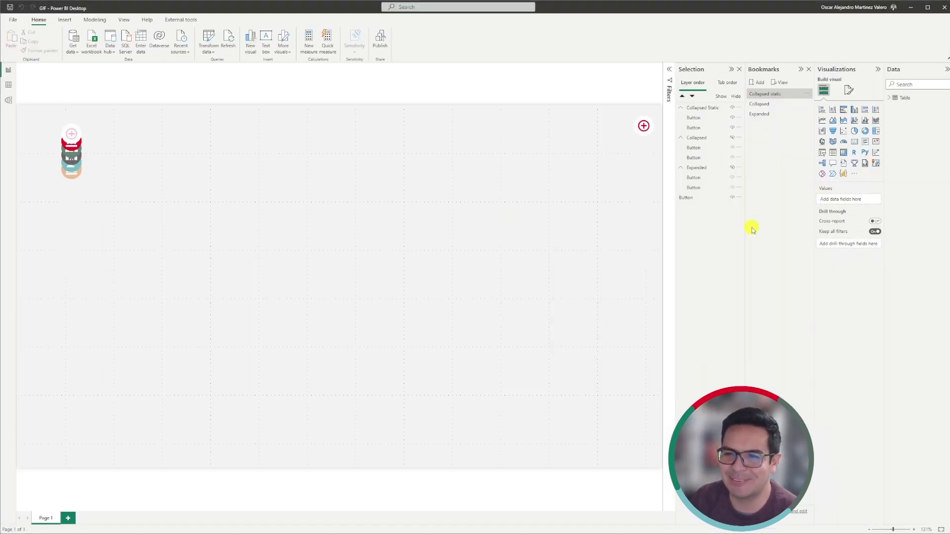
Step: Apply the Collapsed static bookmark and set the Collapsed Static group's plus button action to the Expanded bookmark
left_click(770, 95)
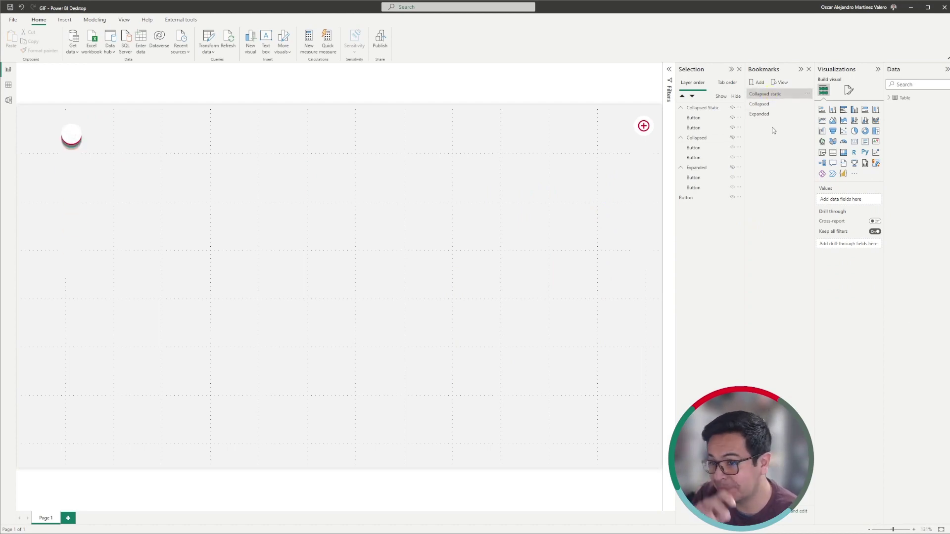
left_click(698, 119)
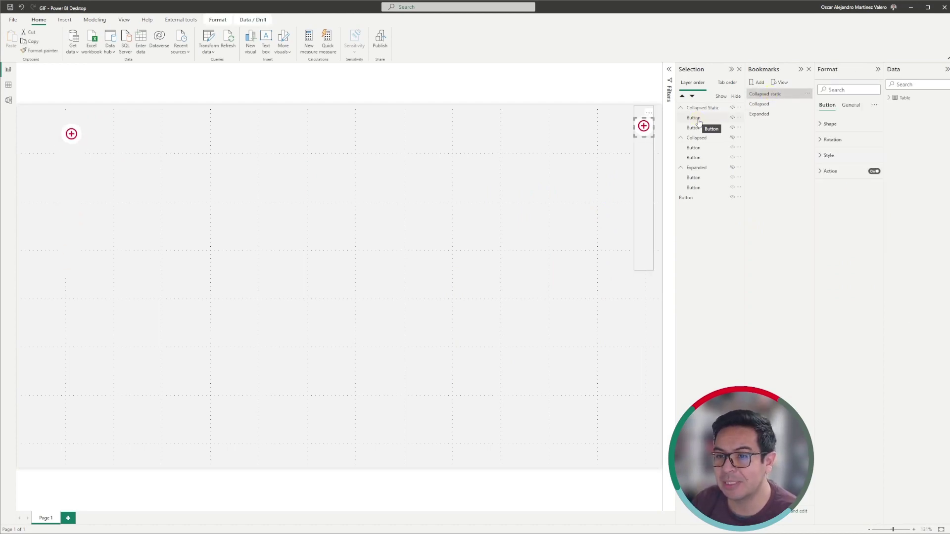
left_click(831, 171)
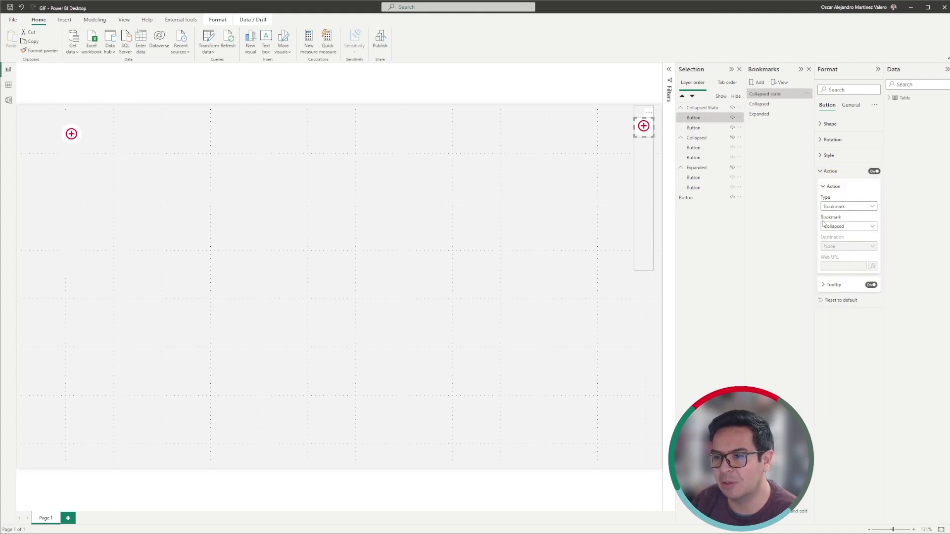
left_click(843, 226)
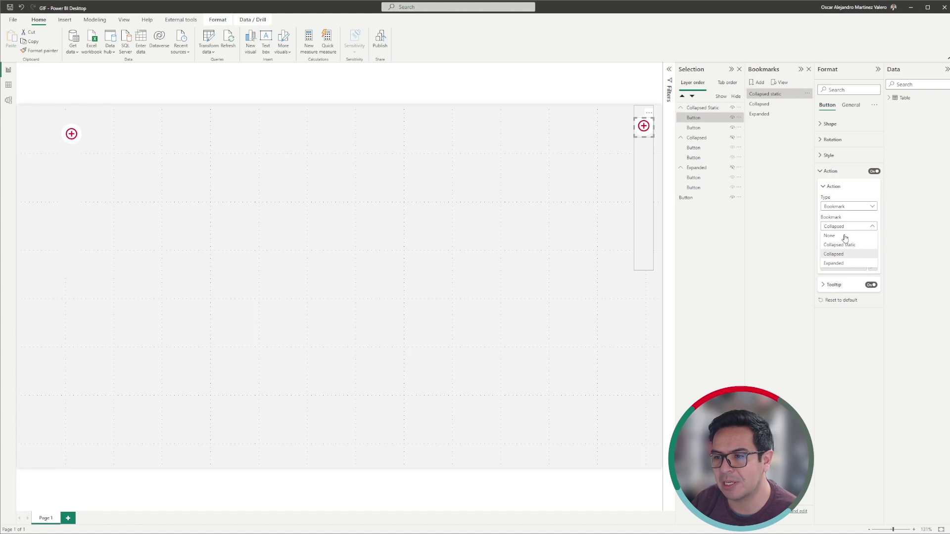
left_click(850, 266)
left_click(346, 225)
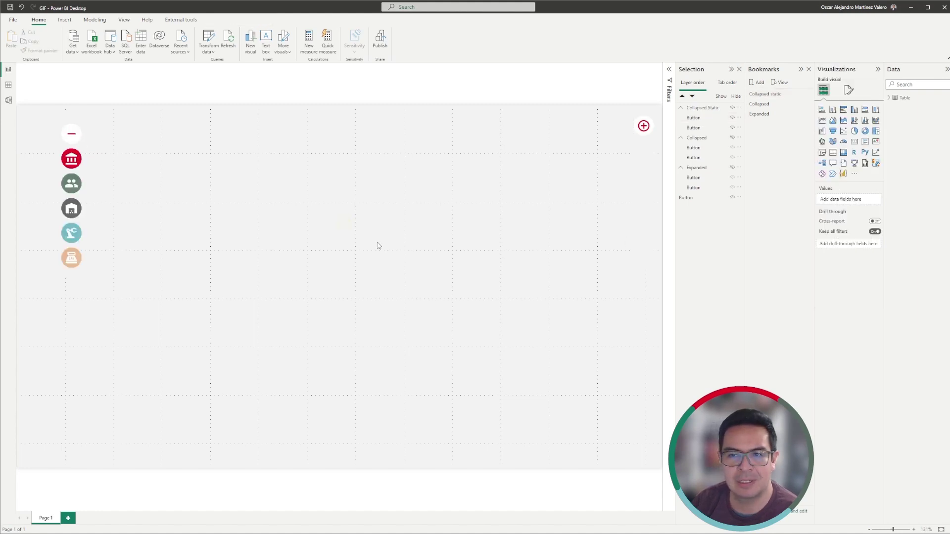
Step: Save the report and republish it to My workspace, replacing the existing GIF dataset
left_click(10, 8)
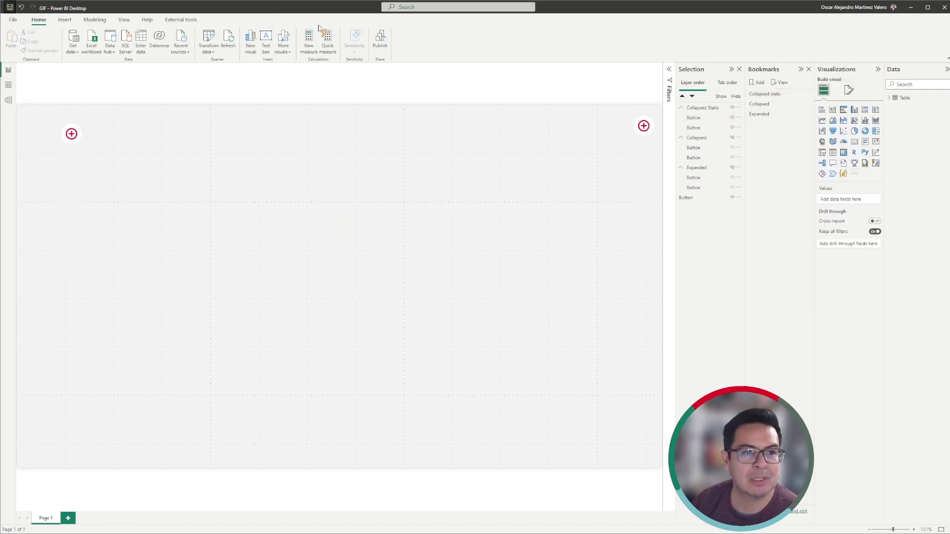
left_click(381, 39)
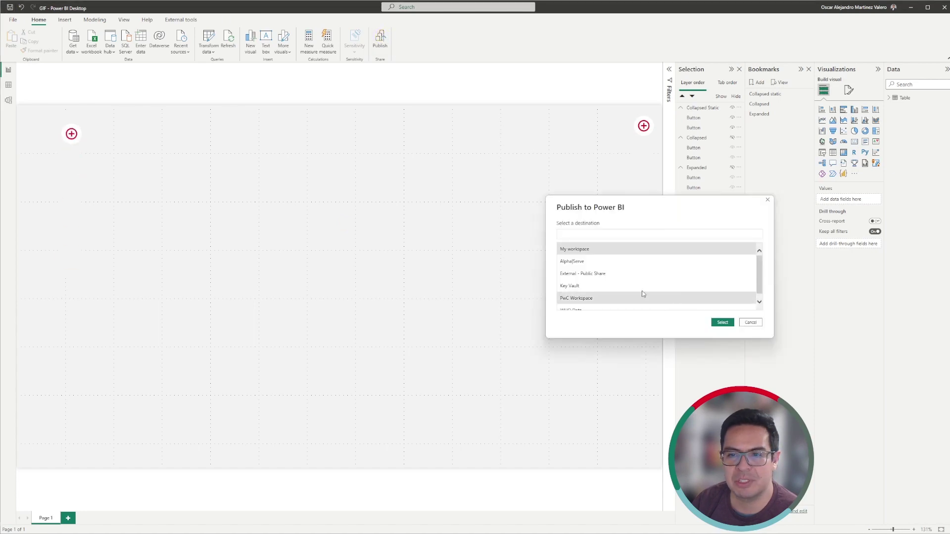
left_click(722, 322)
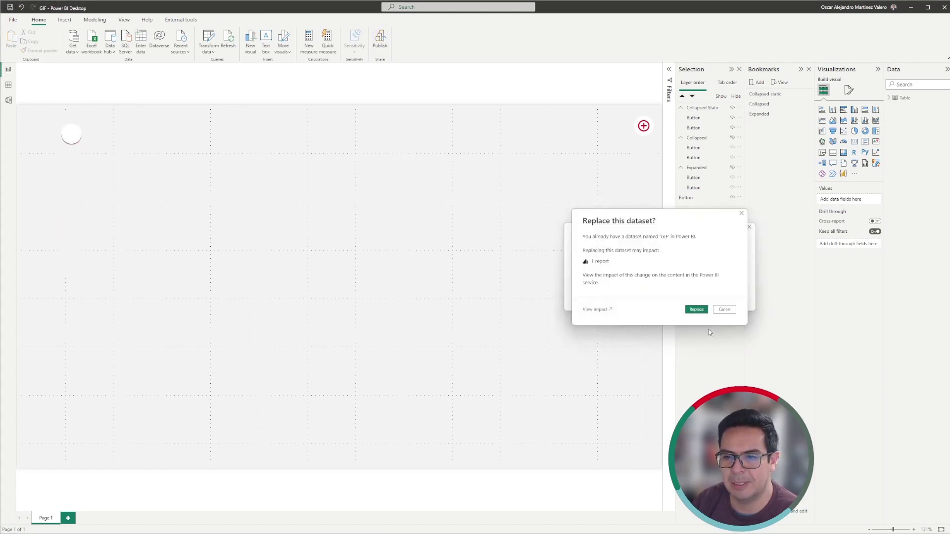
left_click(696, 310)
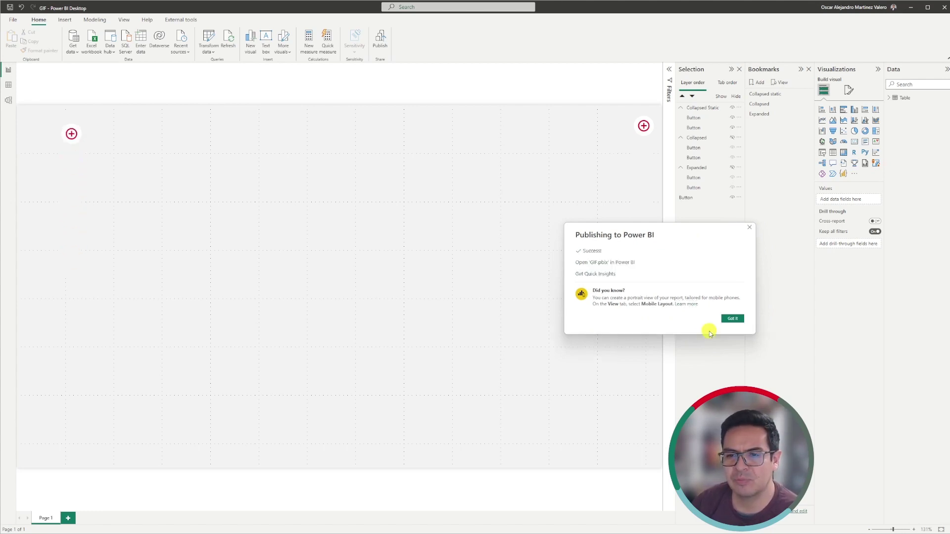
Step: Open the republished report in the Power BI service, test expanding and collapsing the menu, and return to Power BI Desktop
left_click(622, 262)
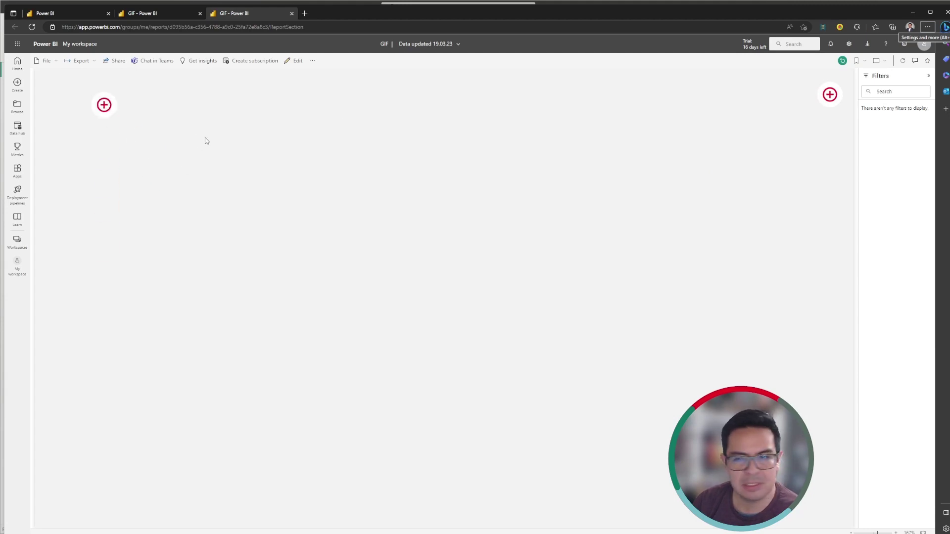
left_click(829, 95)
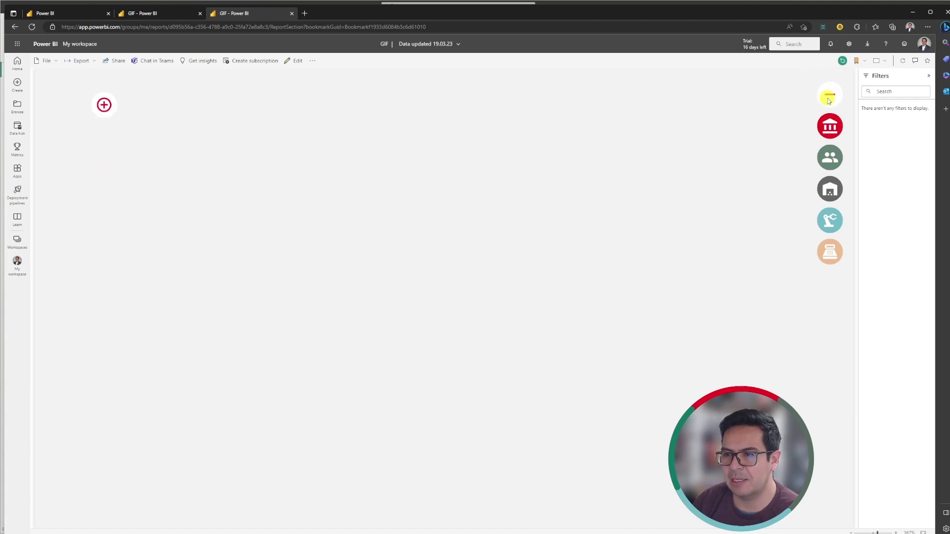
left_click(833, 98)
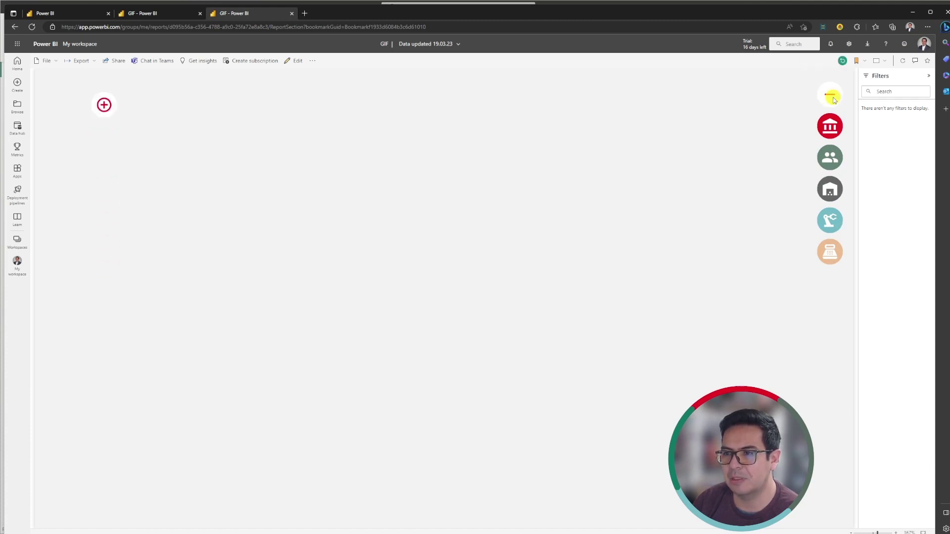
left_click(834, 99)
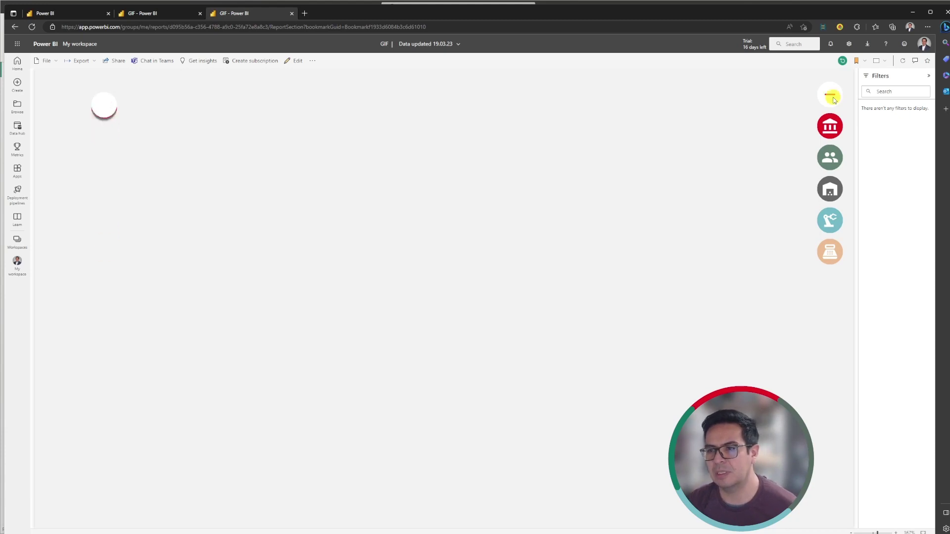
key("alt+Tab")
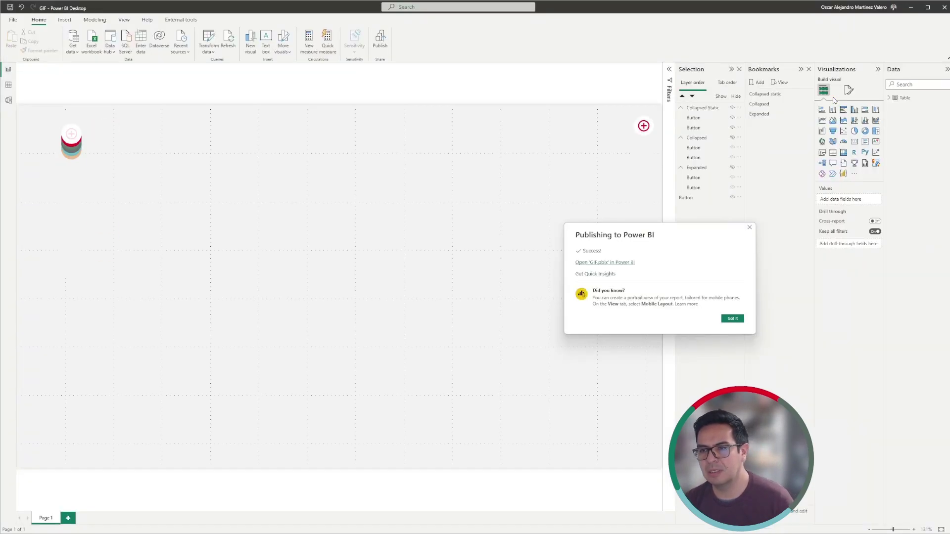
left_click(749, 228)
Step: Expand the menu and turn on the minus button's action in the Expanded group, with type Bookmark and bookmark Collapsed
left_click(643, 126, "ctrl")
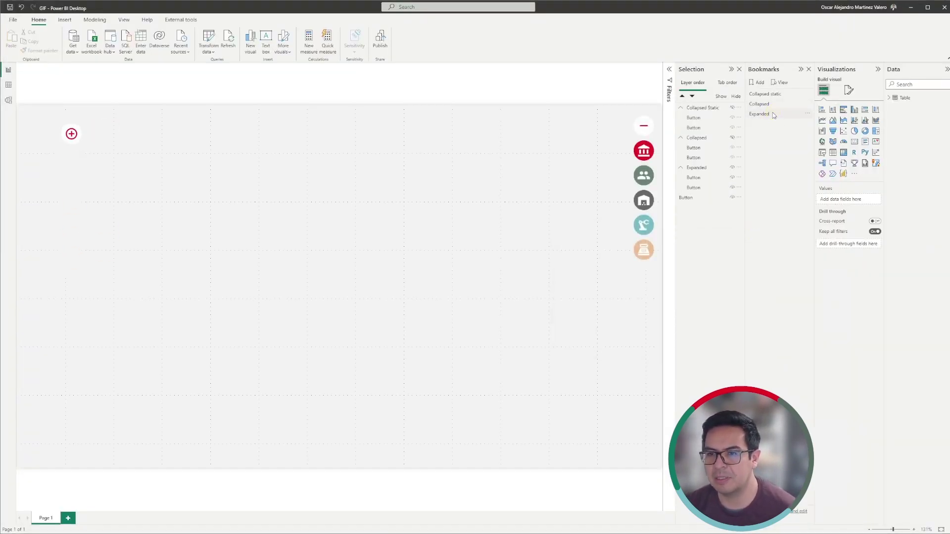
left_click(710, 178)
left_click(874, 171)
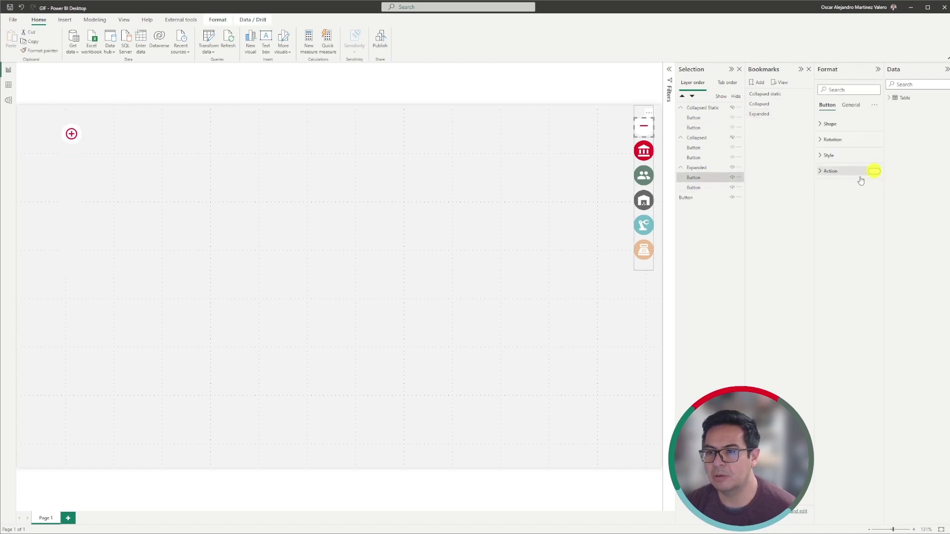
left_click(841, 173)
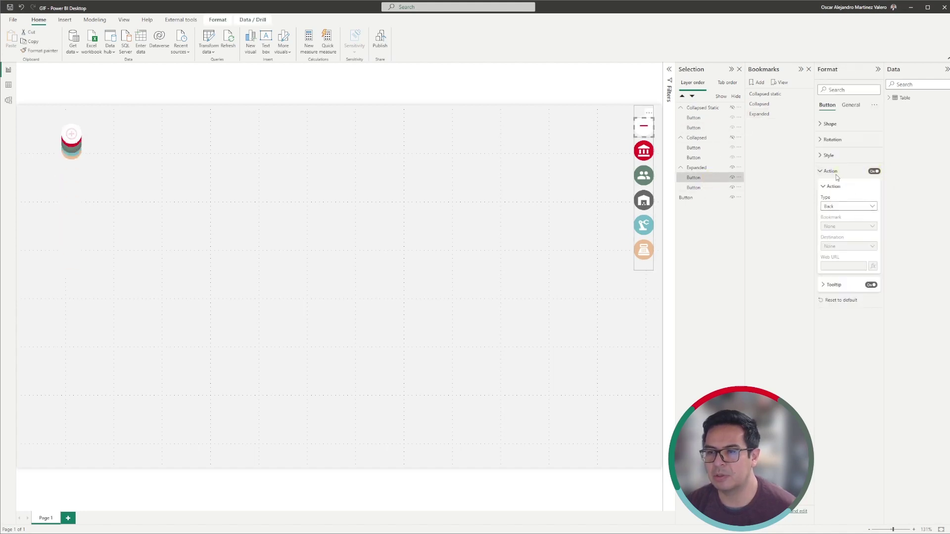
left_click(849, 206)
left_click(848, 227)
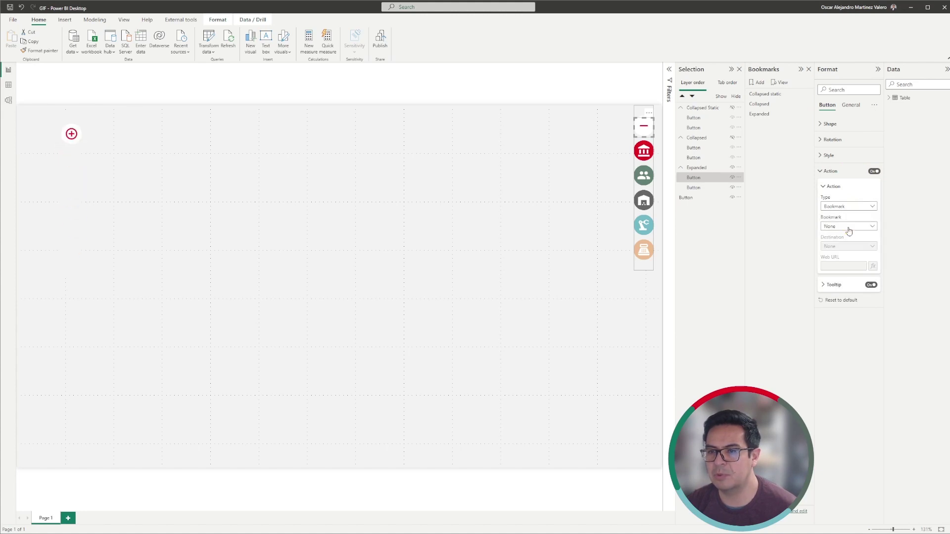
left_click(849, 230)
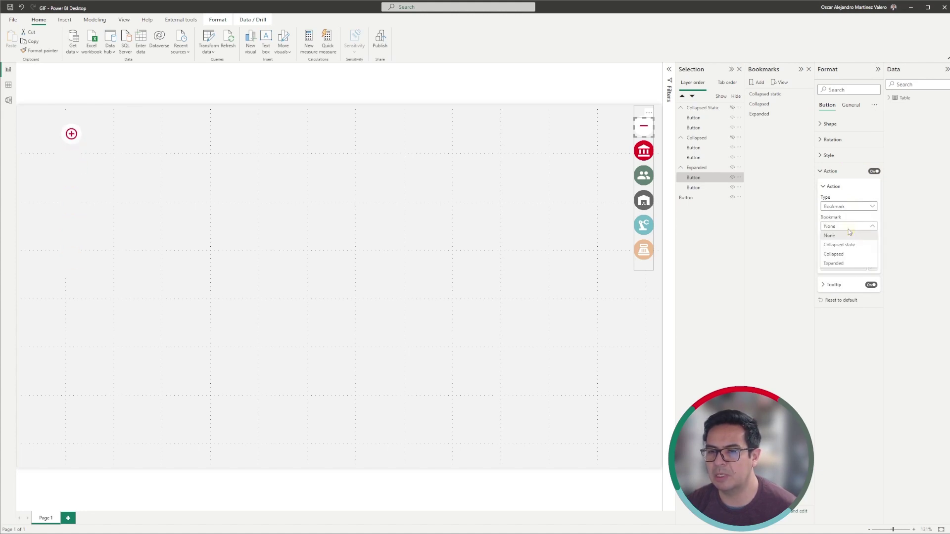
left_click(847, 255)
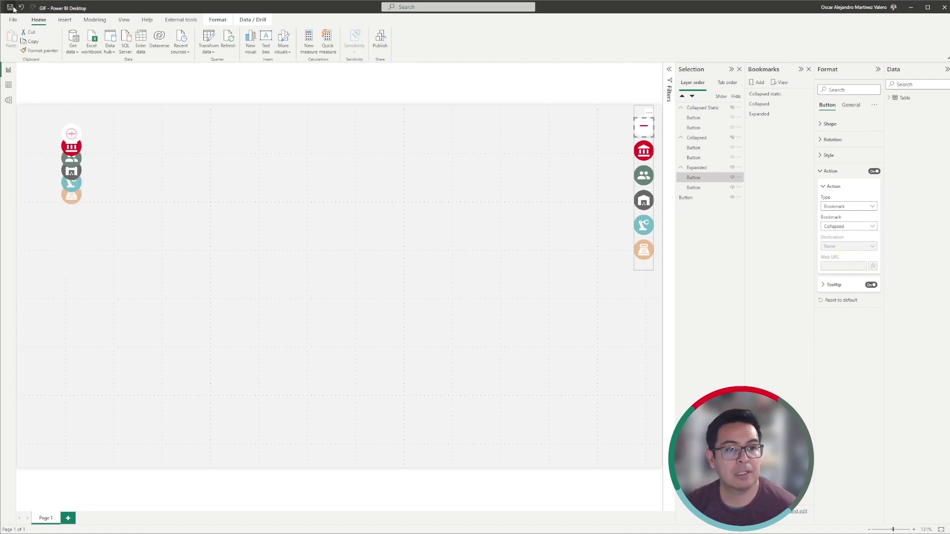
Step: Apply the Collapsed static bookmark, test the menu's expand and collapse buttons on the page, and reapply Collapsed static
left_click(768, 95)
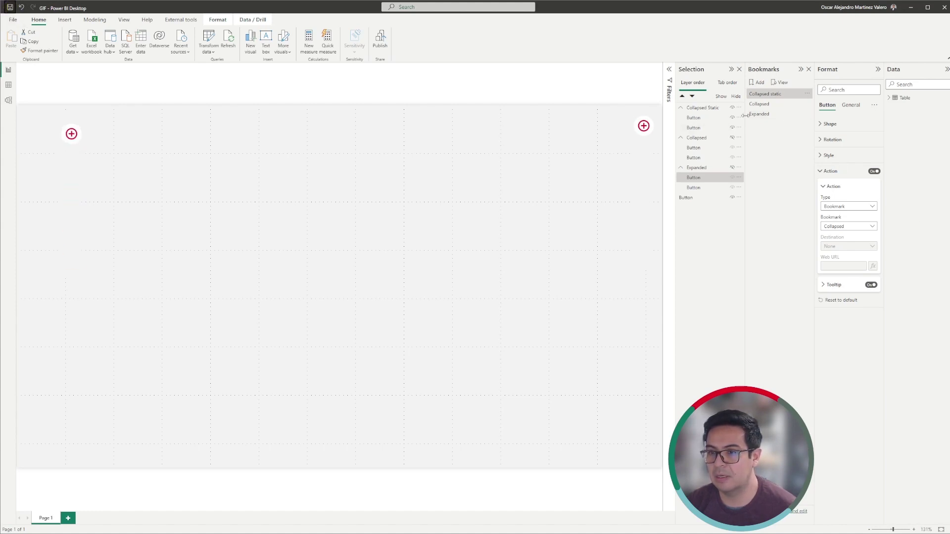
left_click(643, 126, "ctrl")
left_click(643, 127, "ctrl")
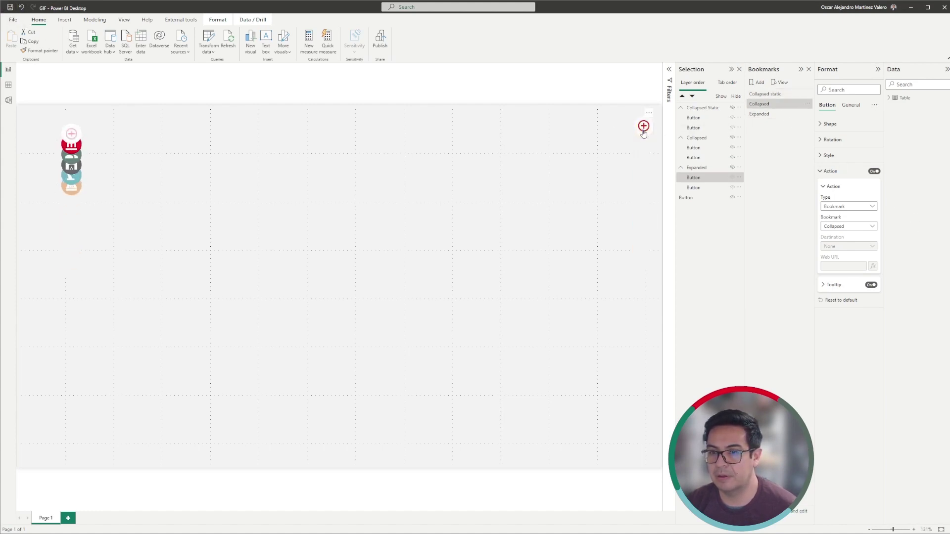
left_click(643, 127, "ctrl")
left_click(643, 126, "ctrl")
left_click(765, 93)
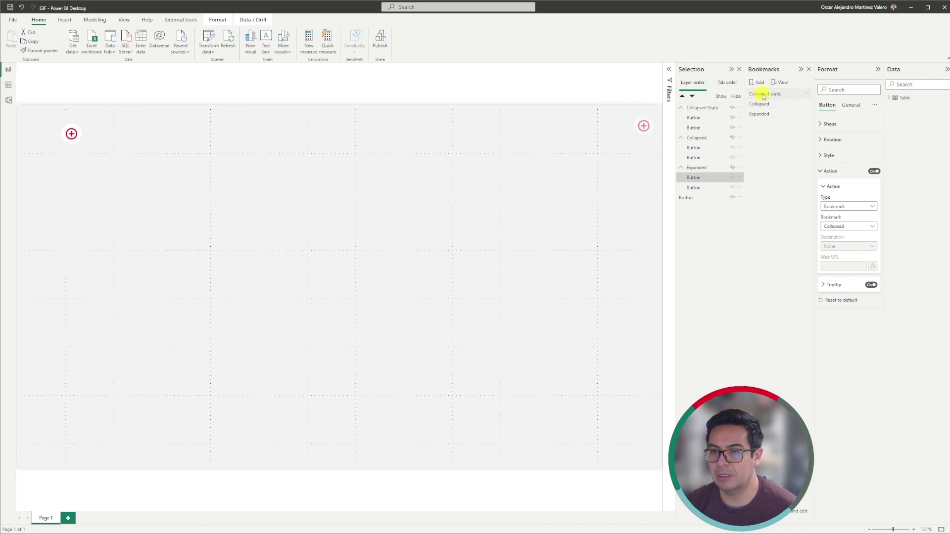
Step: Expand and collapse the menu once more on the report page, and restore the Collapsed static bookmark
left_click(644, 126, "ctrl")
left_click(643, 127, "ctrl")
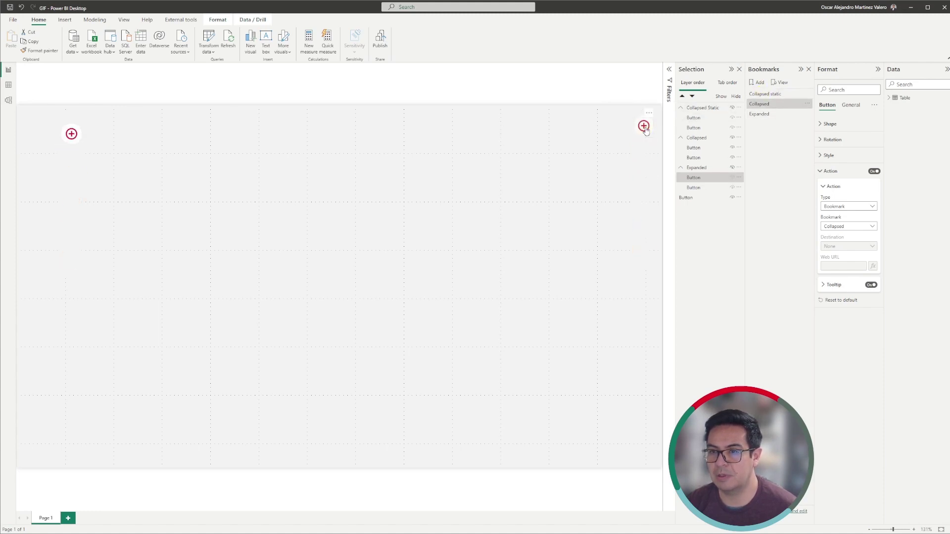
left_click(783, 94)
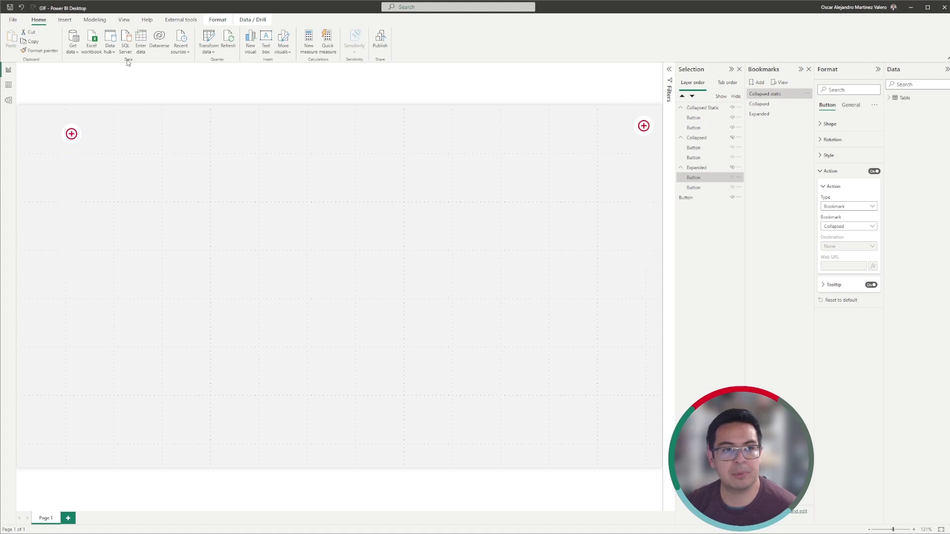
Step: Republish the GIF report to My workspace
left_click(380, 40)
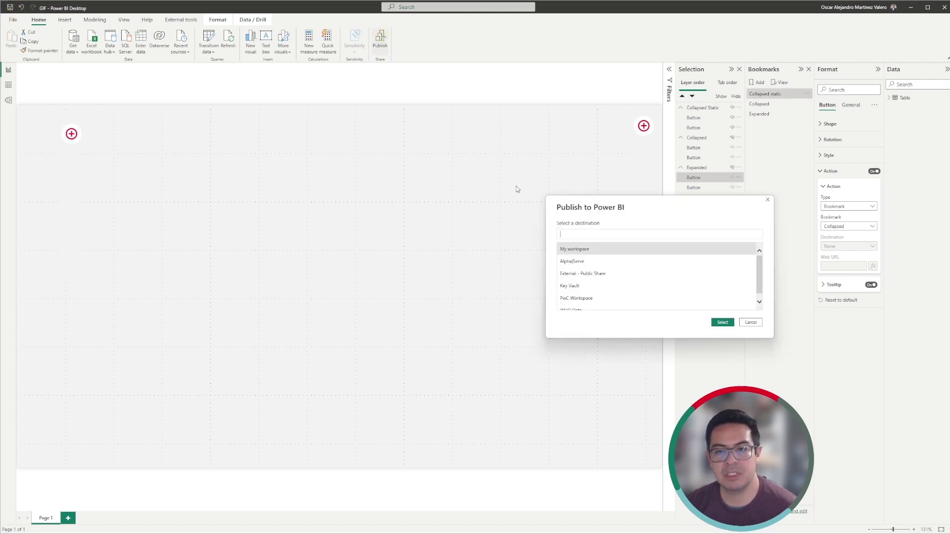
left_click(723, 324)
left_click(699, 309)
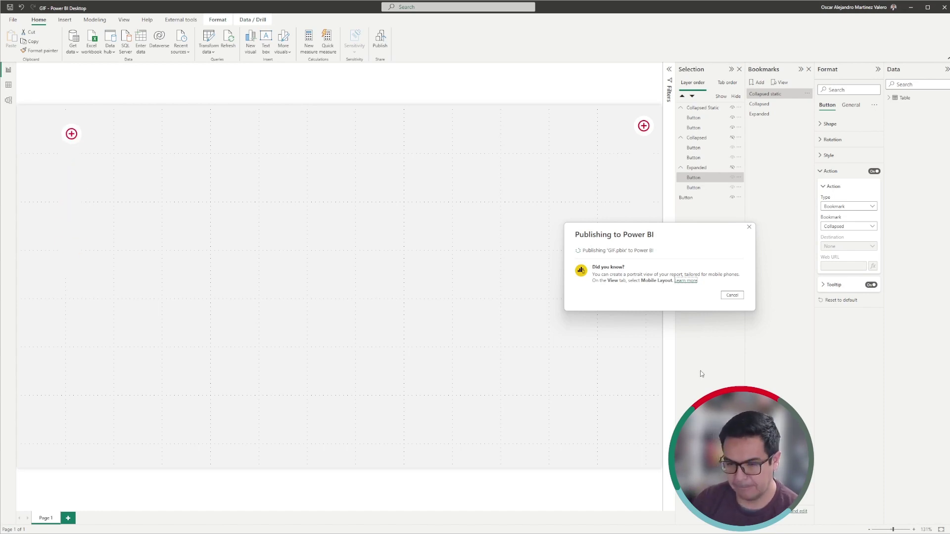
Step: Open the published GIF report in the Power BI service and test expanding and collapsing its menu
left_click(603, 263)
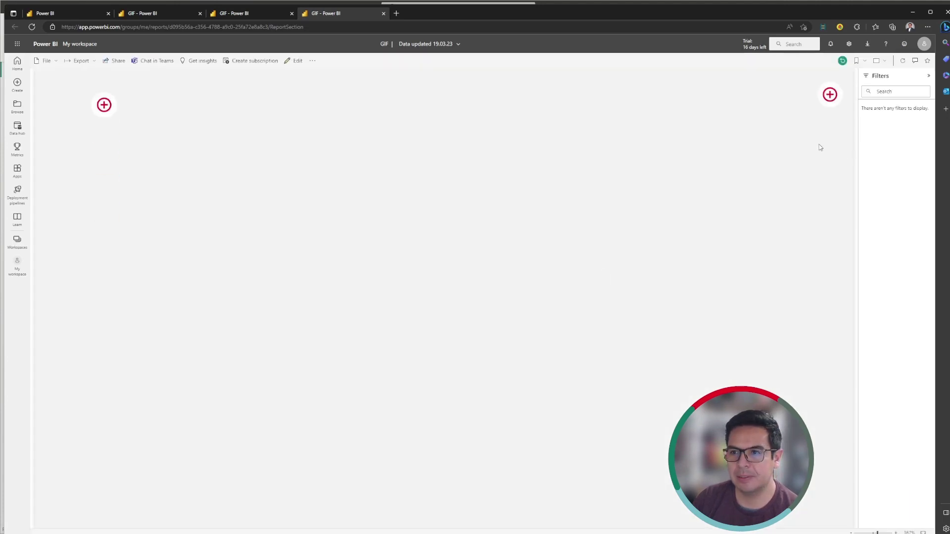
left_click(835, 98)
left_click(836, 99)
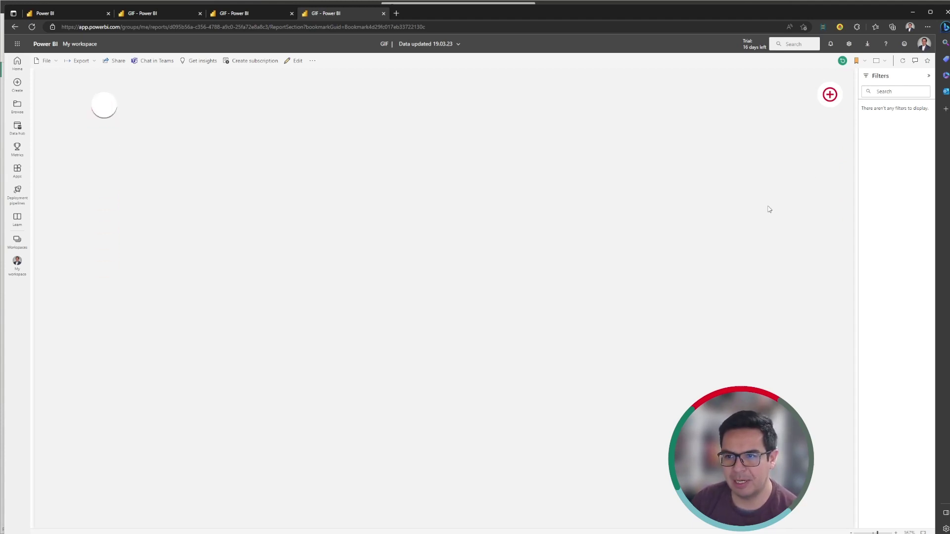
Step: Reset the published report to its default view, reload the page, and expand and collapse the menu twice
left_click(845, 62)
left_click(491, 303)
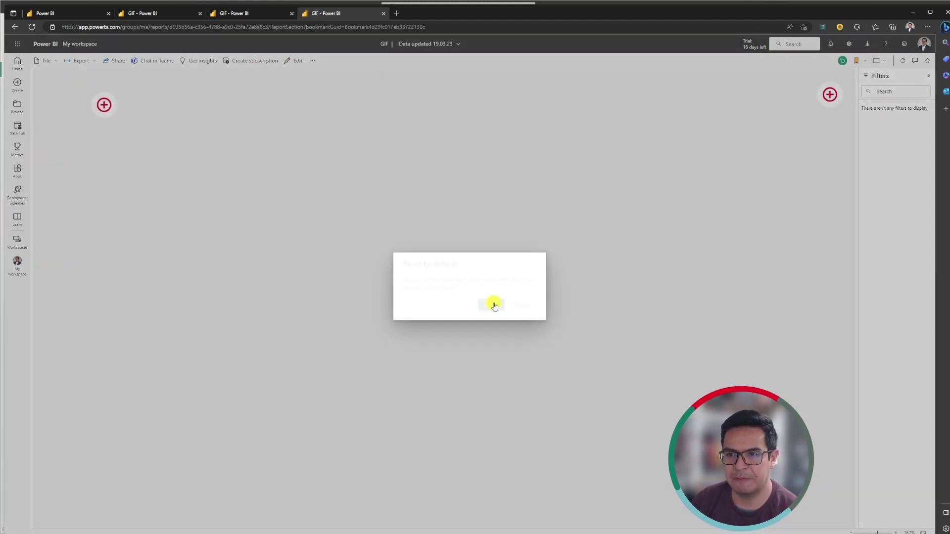
left_click(30, 28)
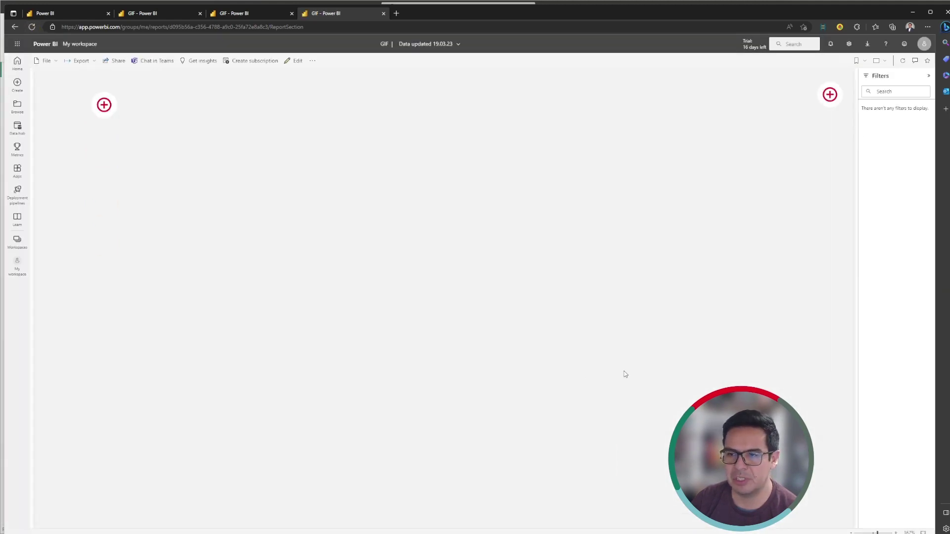
left_click(828, 95)
left_click(828, 97)
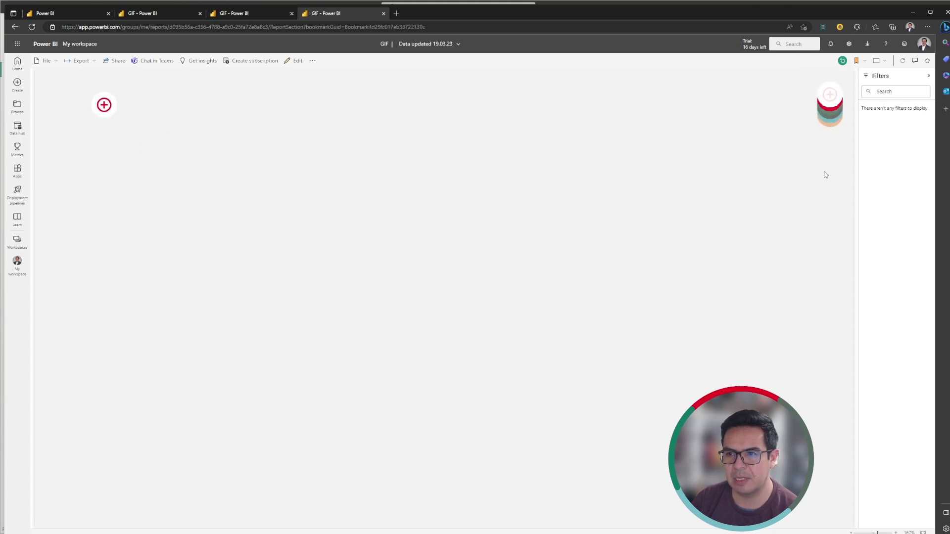
left_click(828, 96)
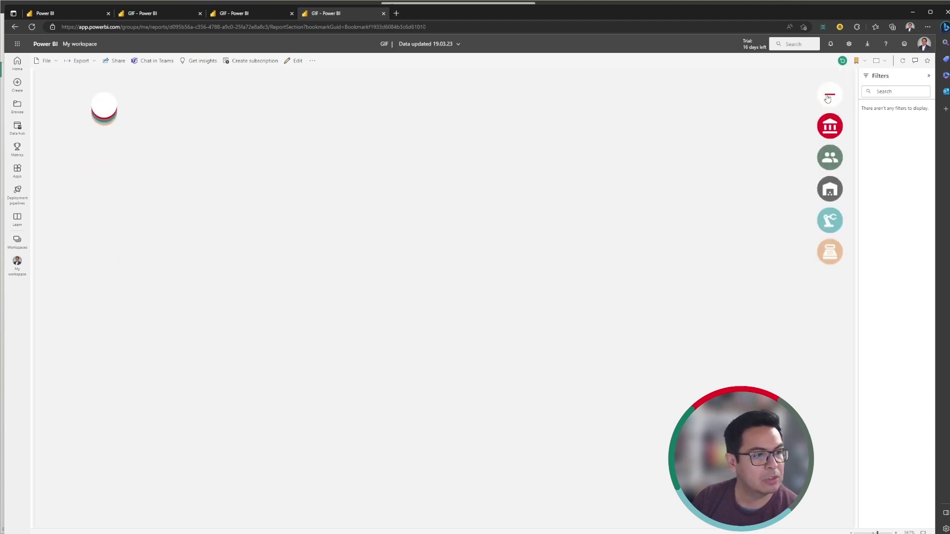
left_click(828, 96)
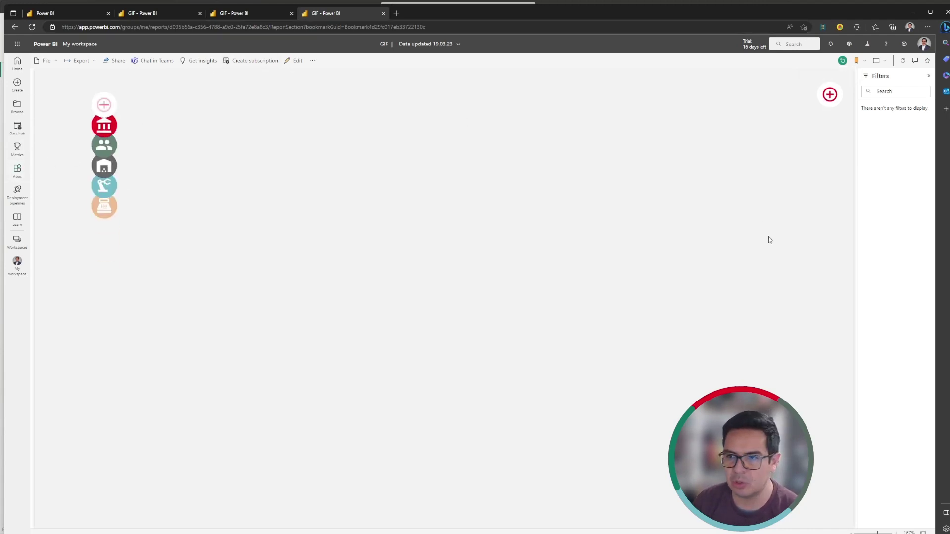
Step: Reset the report to default again, reload it, and test one more expand and collapse of the menu
left_click(842, 61)
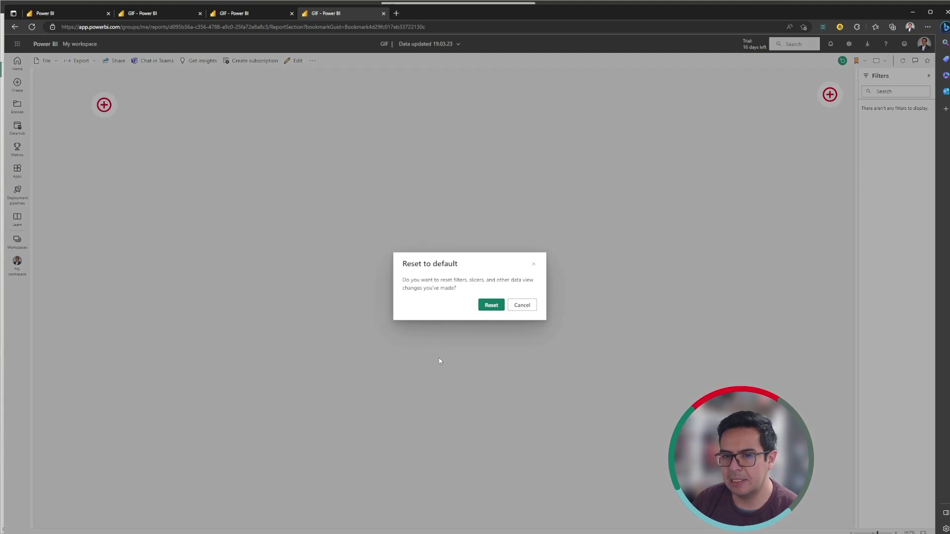
left_click(491, 305)
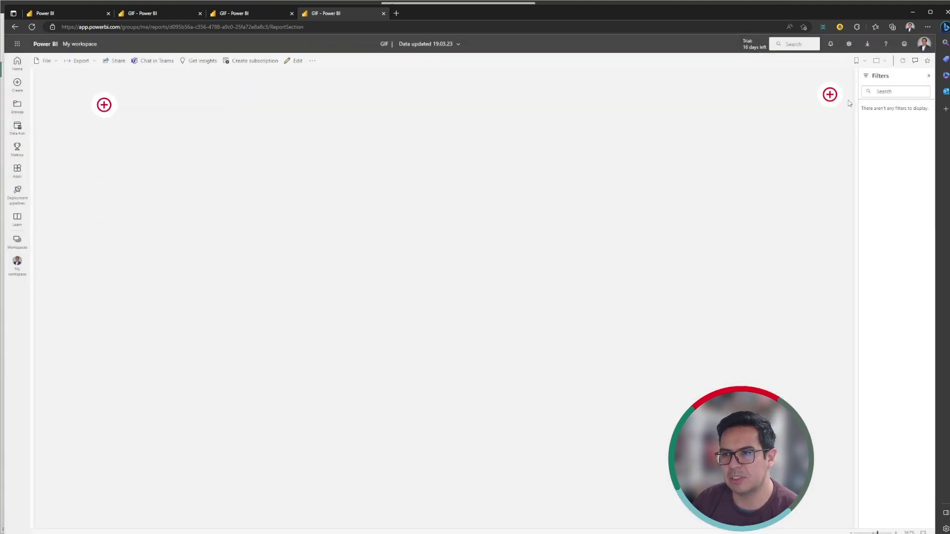
left_click(31, 27)
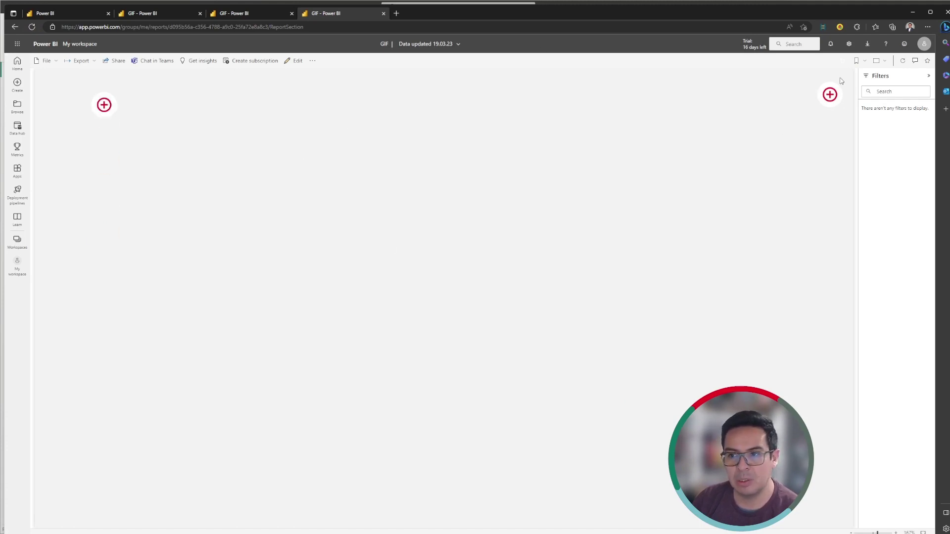
left_click(826, 100)
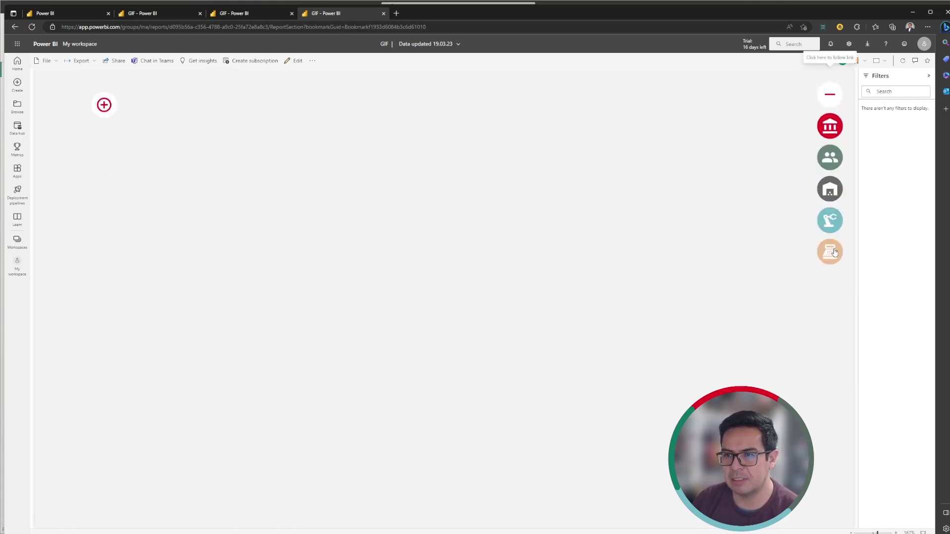
left_click(829, 101)
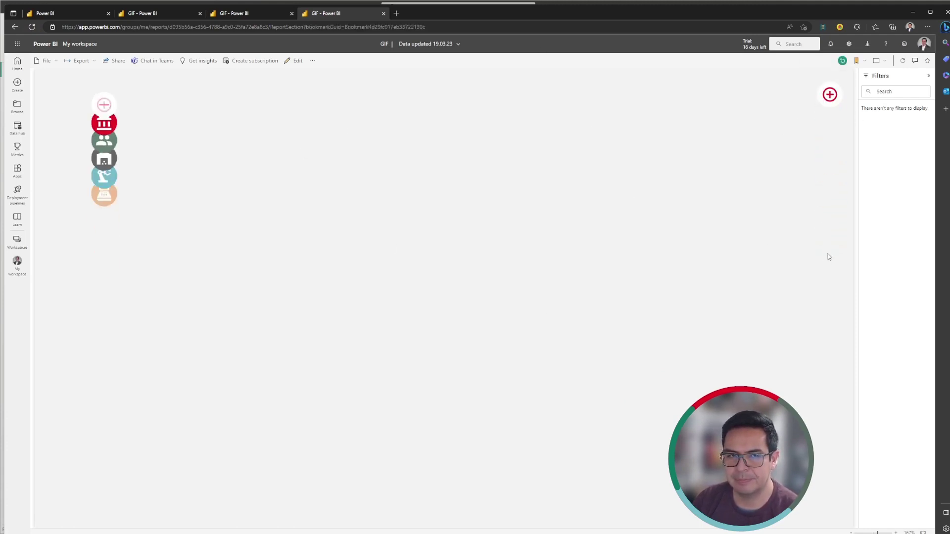